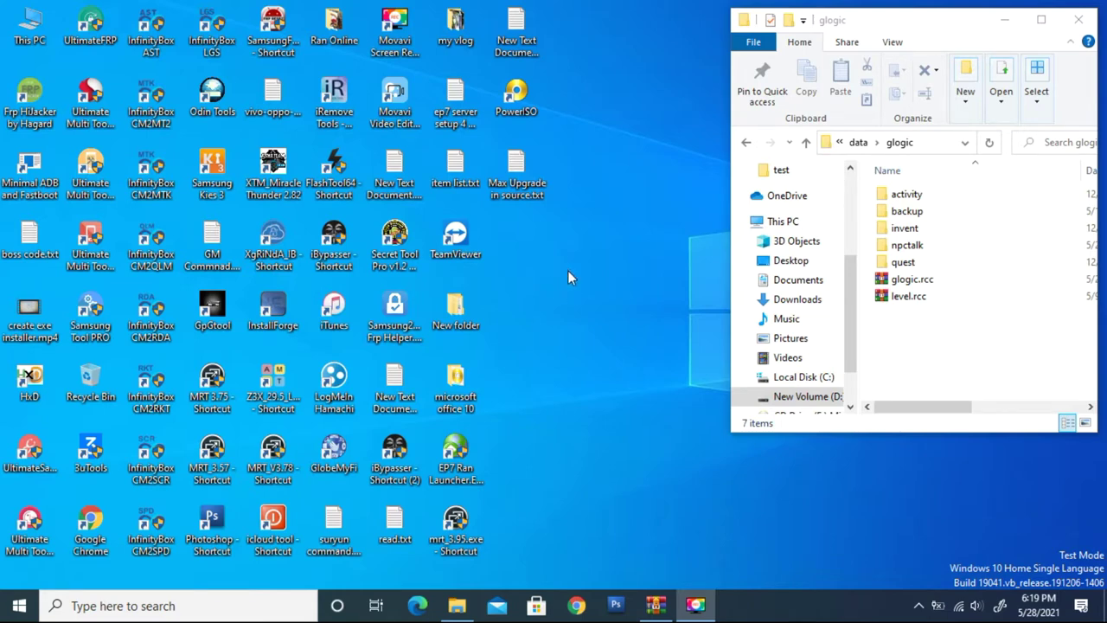
Open the glogic.rcc archive from the glogic folder and dismiss the licence reminder
click(902, 285)
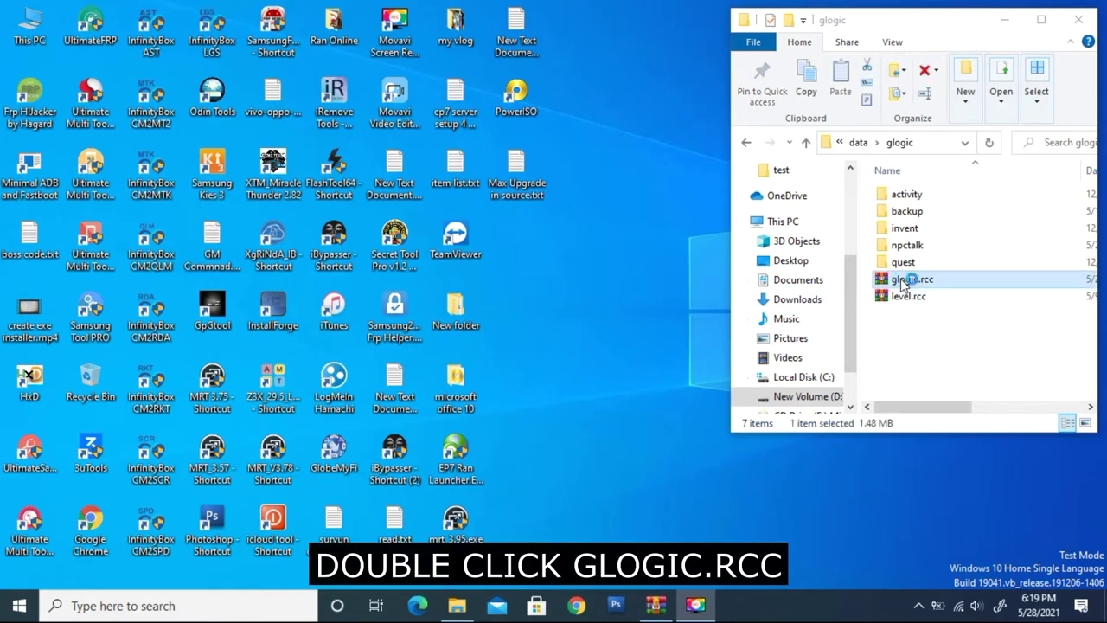
double_click(902, 285)
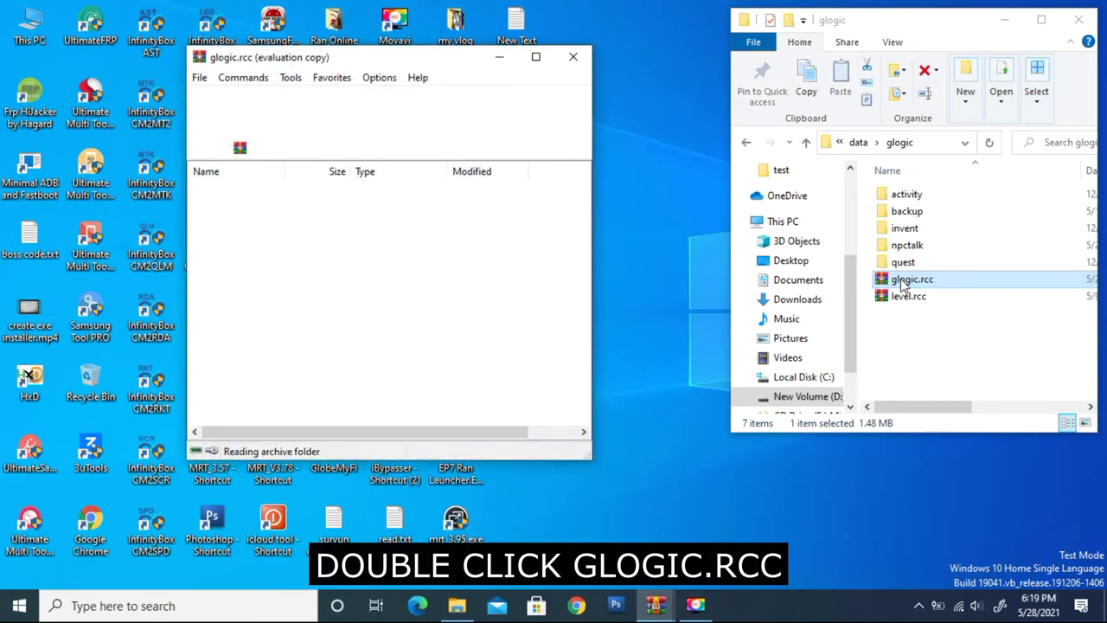
click(475, 264)
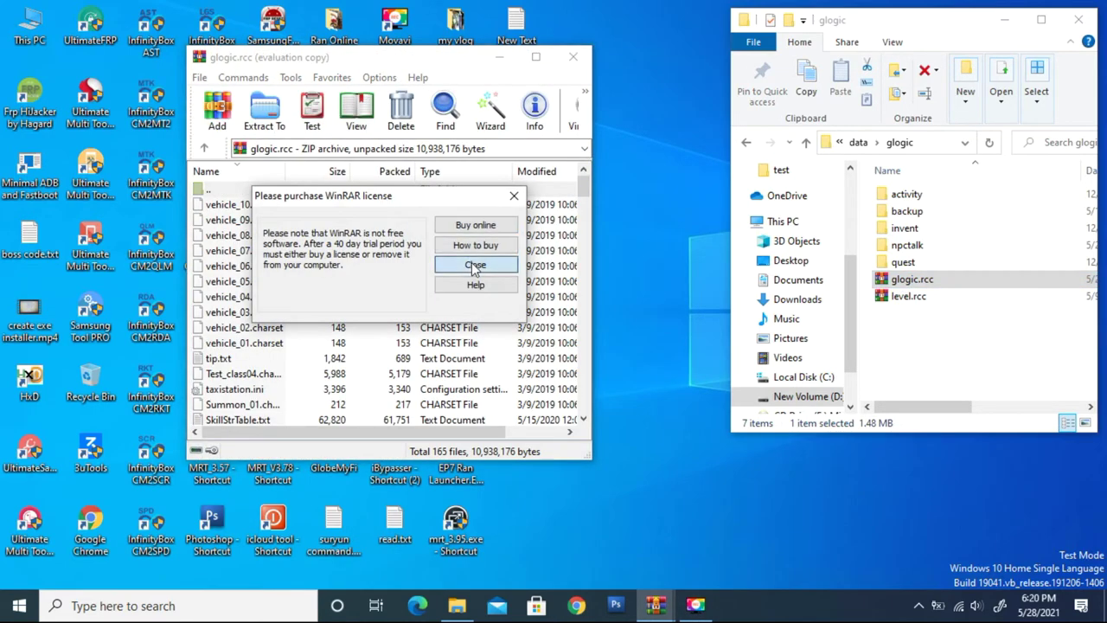
Extract SkillStrTable.txt and skill.ssf from the glogic.rcc archive into the glogic folder
click(272, 271)
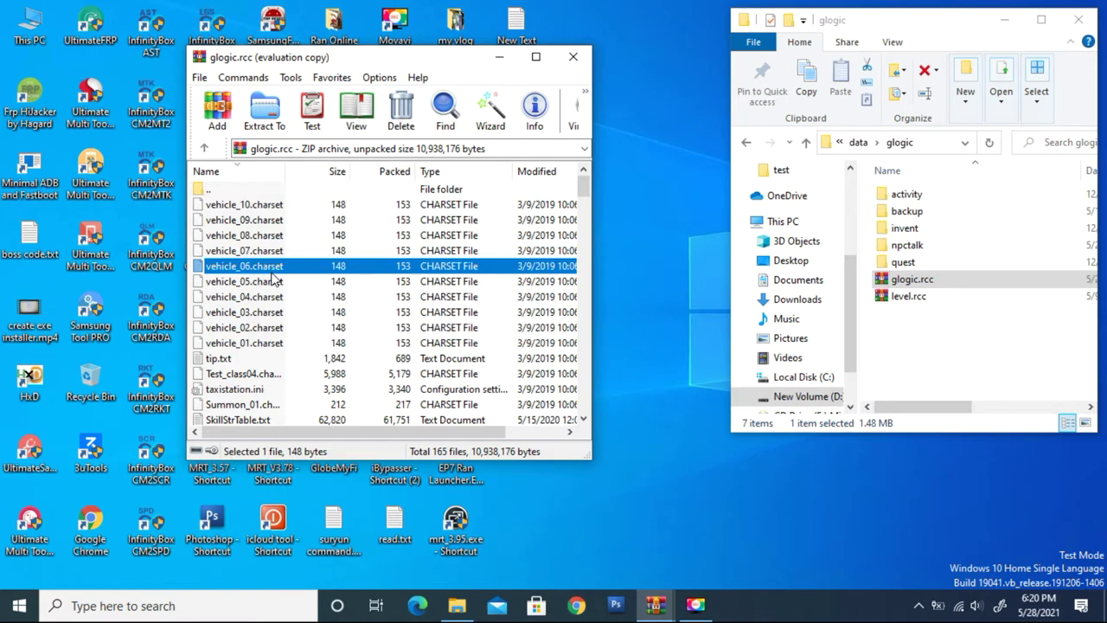
key(s)
key(k)
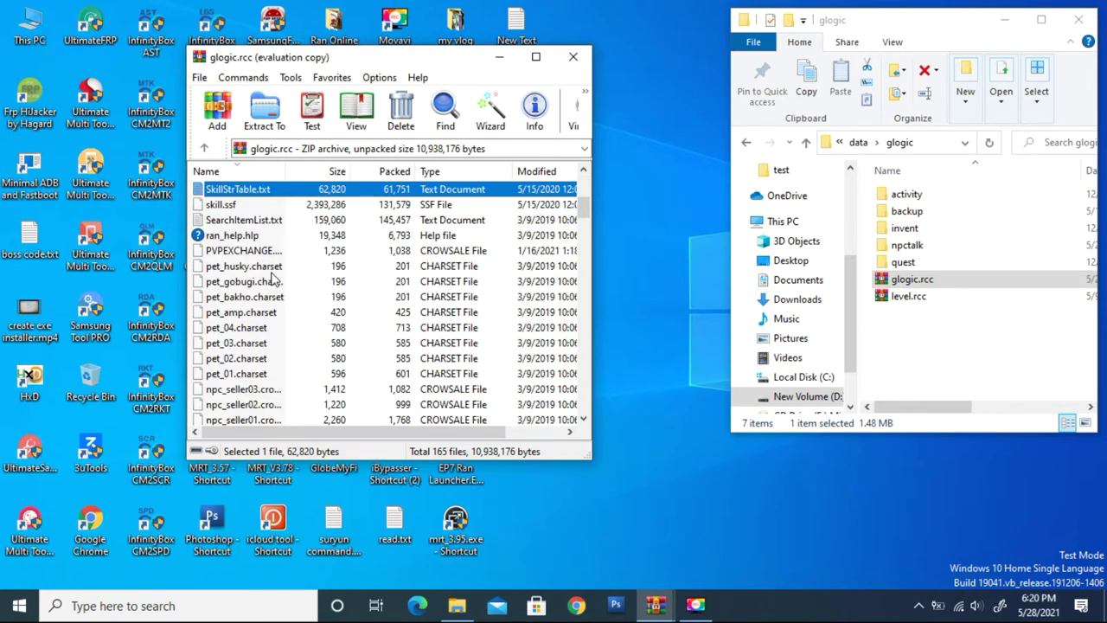
shift+click(233, 208)
drag(250, 195, 939, 366)
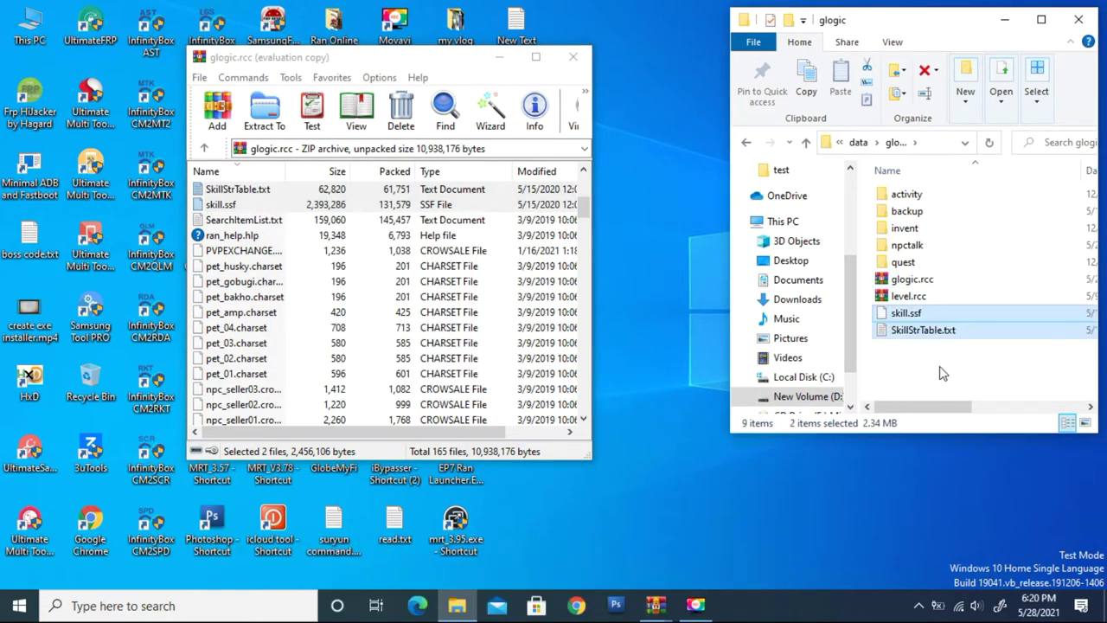
Back up glogic.rcc by placing a copy of it in the backup folder
click(903, 283)
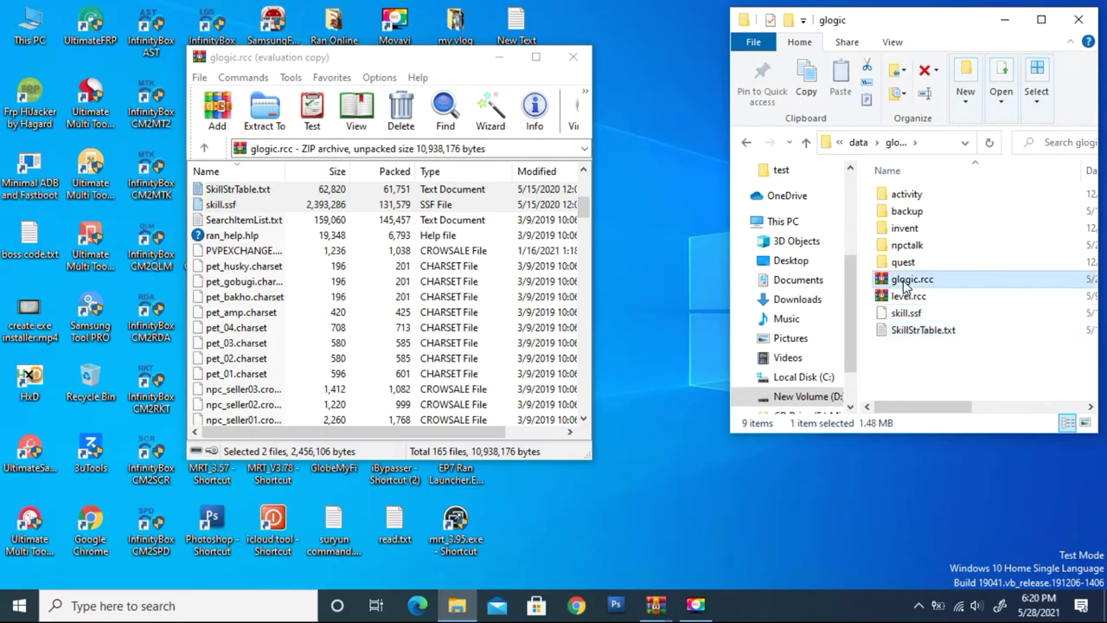
right_click(903, 282)
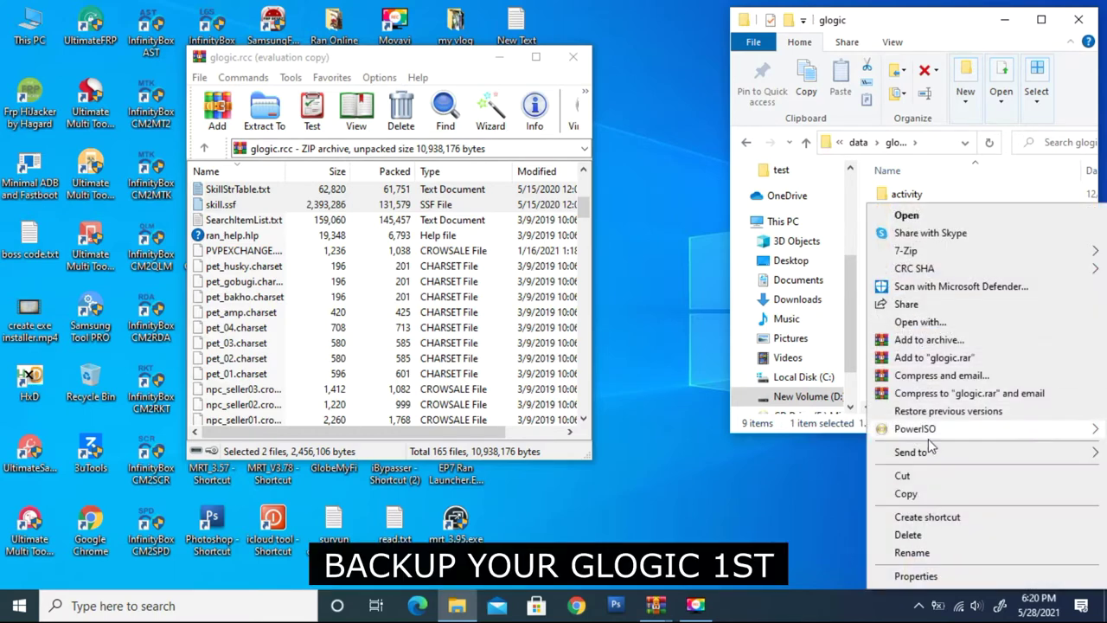
click(916, 493)
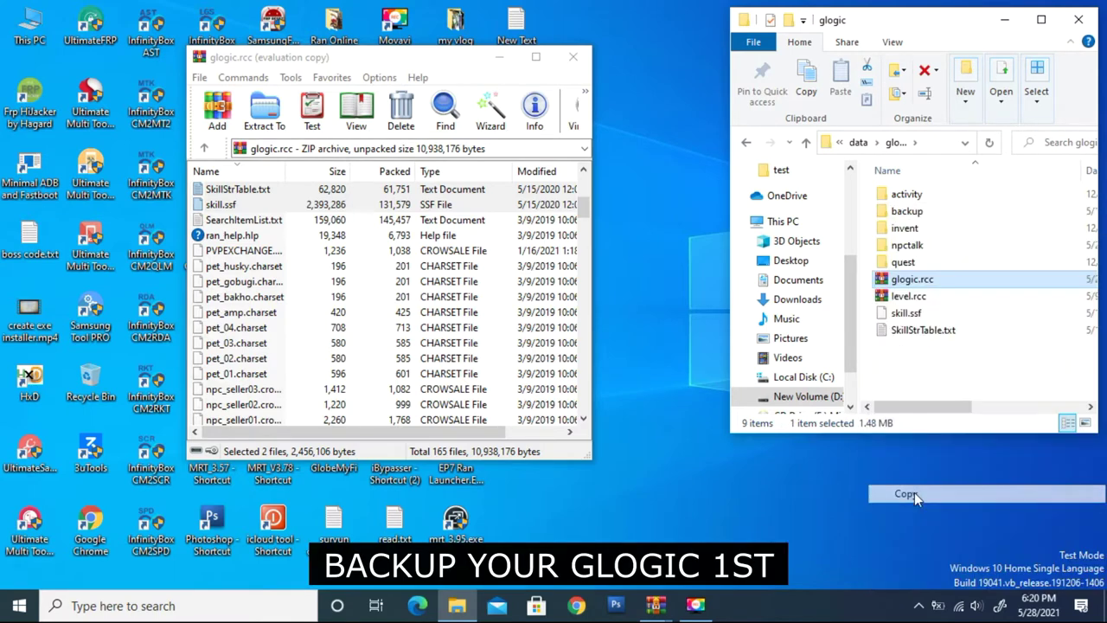
click(906, 213)
double_click(906, 216)
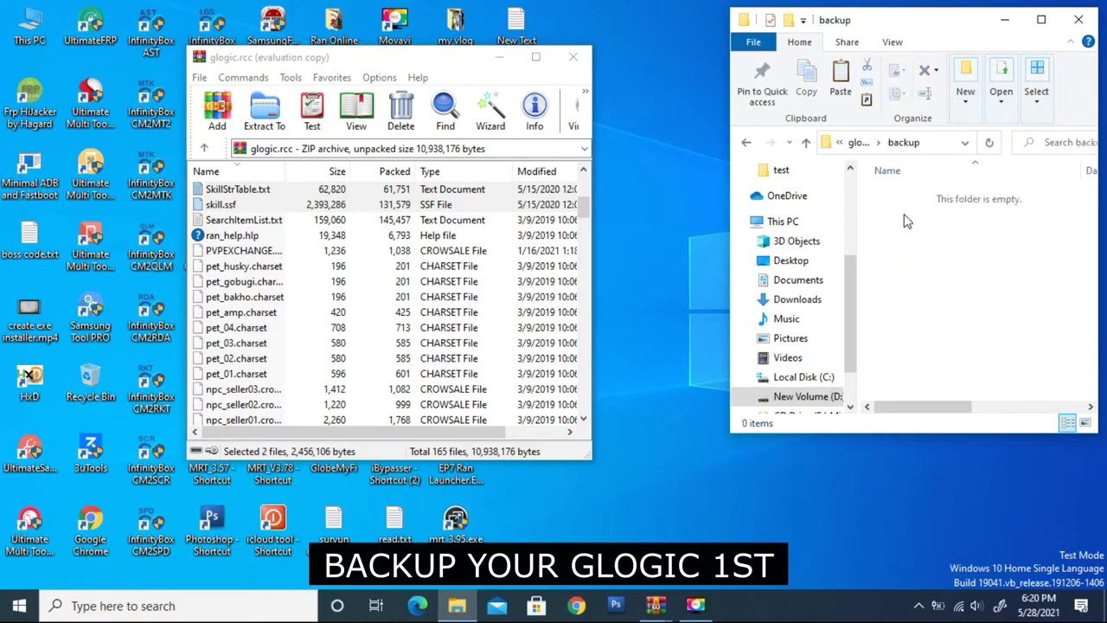
right_click(905, 218)
click(946, 328)
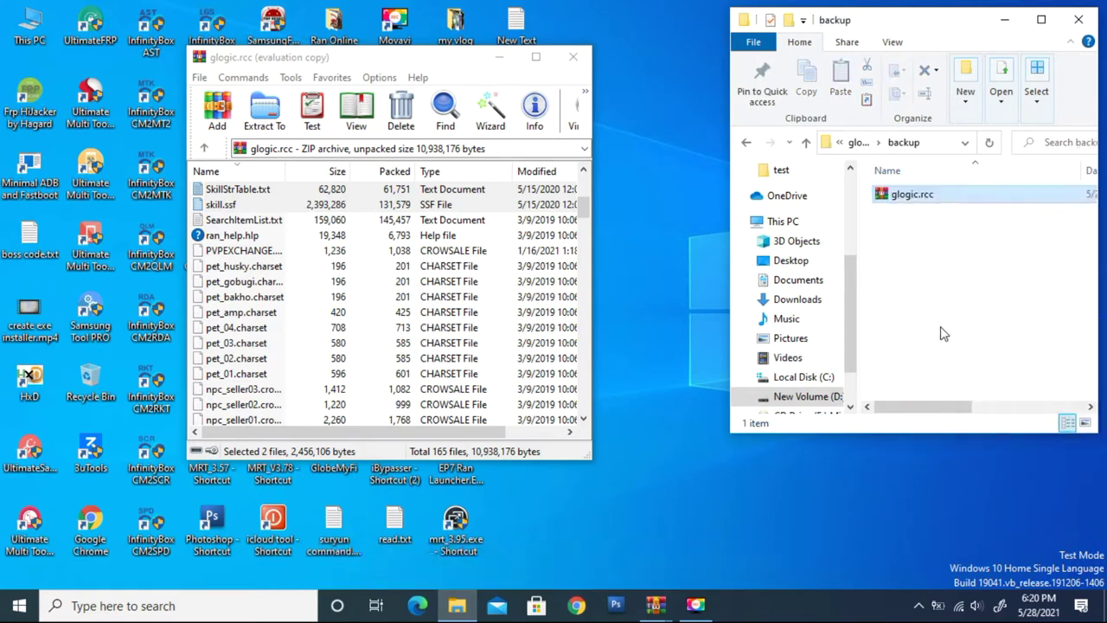
Go up to the Fun Ran Online folder and launch [Edit]RanTool.exe
click(805, 144)
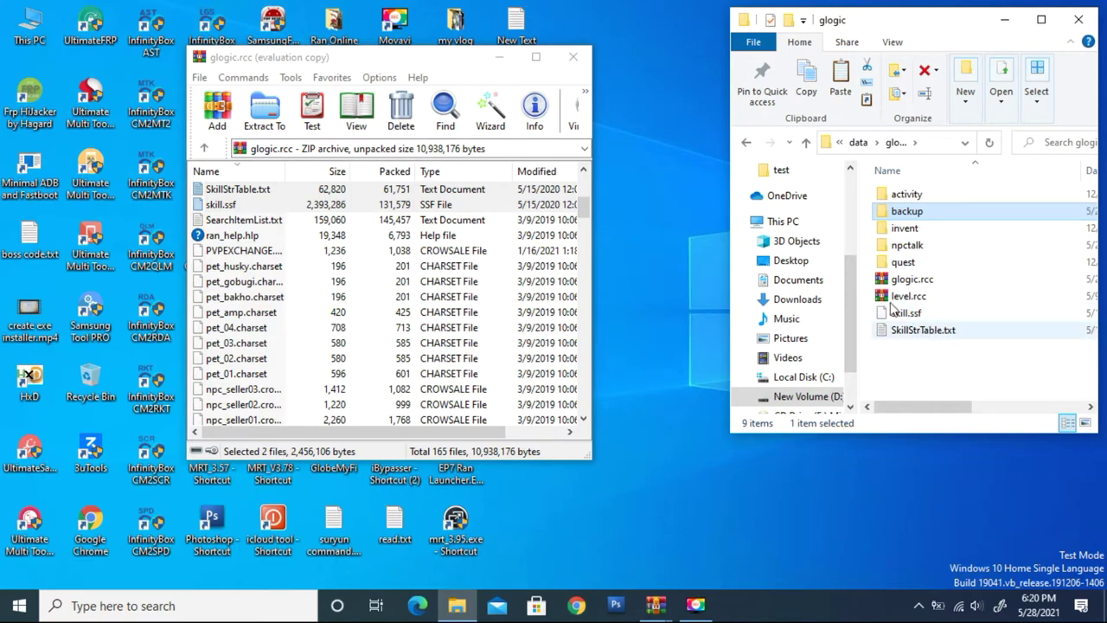
click(805, 143)
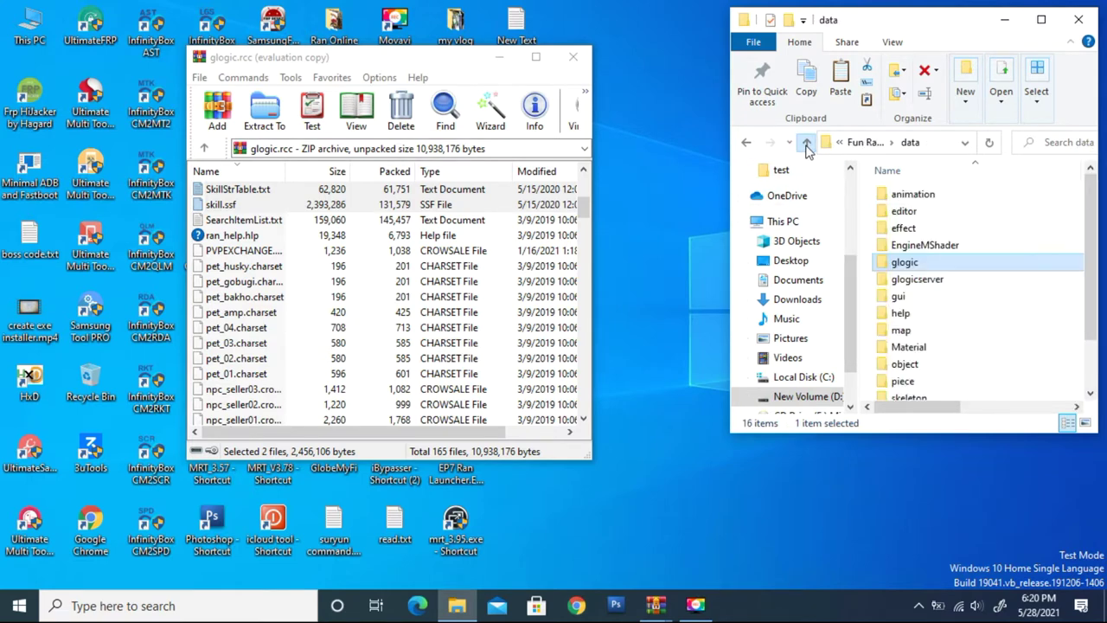
click(806, 143)
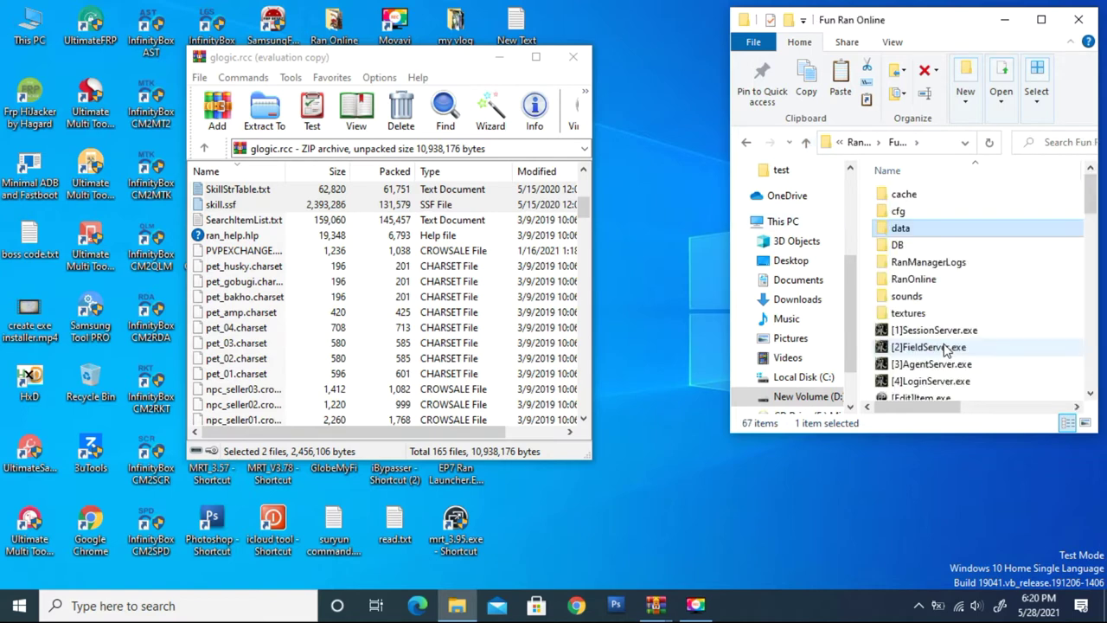
scroll(945, 349, down, 3)
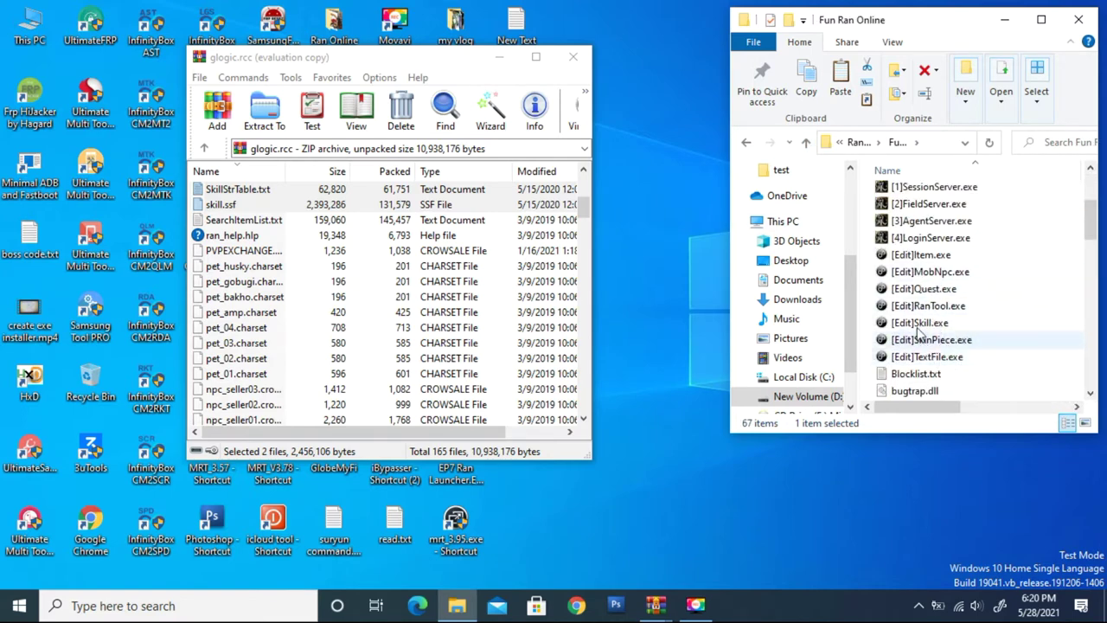
double_click(916, 306)
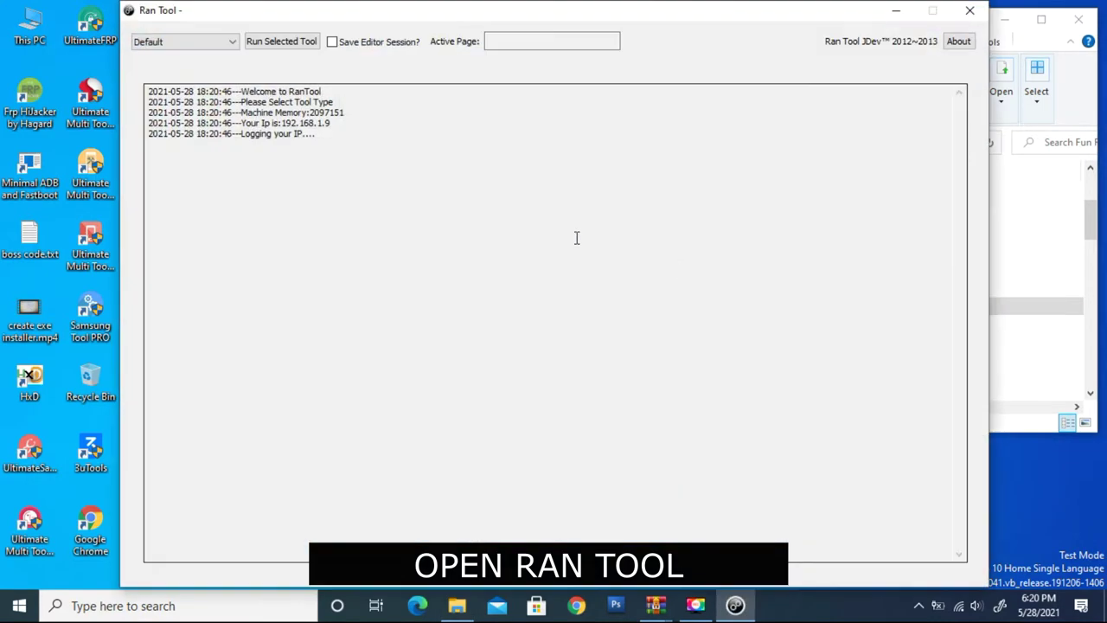
Run the File Cryption tool and decrypt skill.ssf from the glogic folder, saving to the same path, and minimize Ran Tool
click(216, 45)
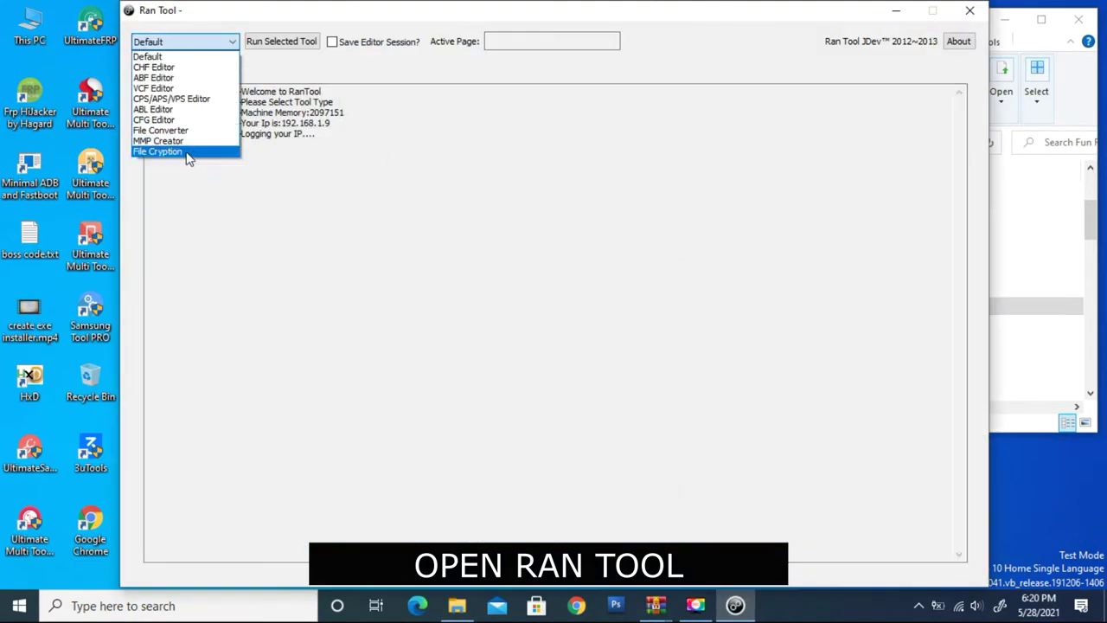
click(187, 152)
click(274, 44)
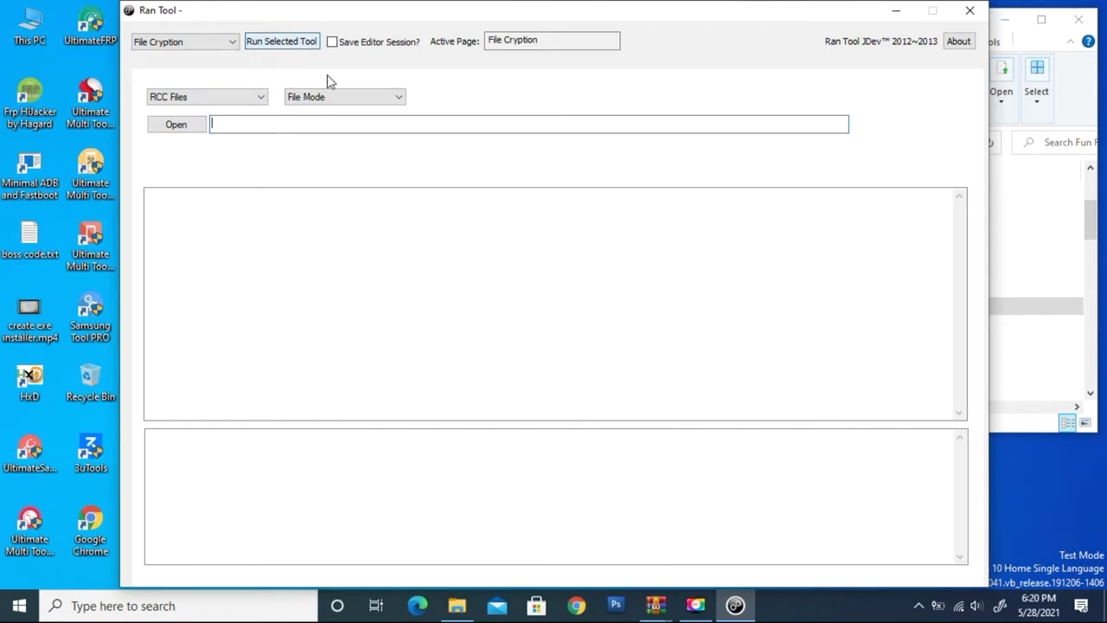
click(175, 124)
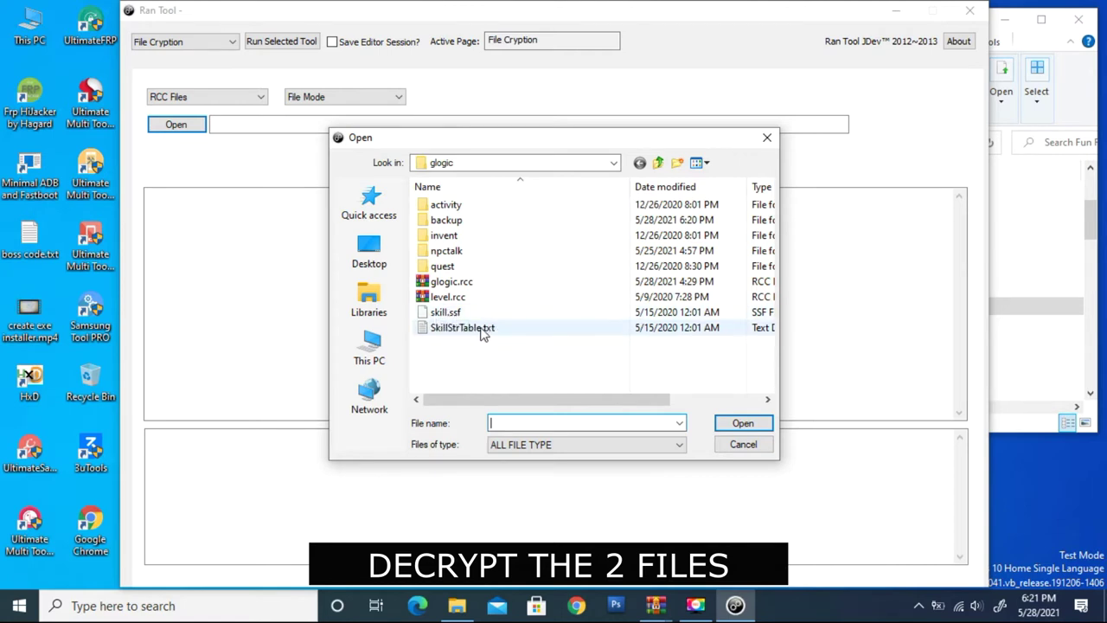
double_click(445, 313)
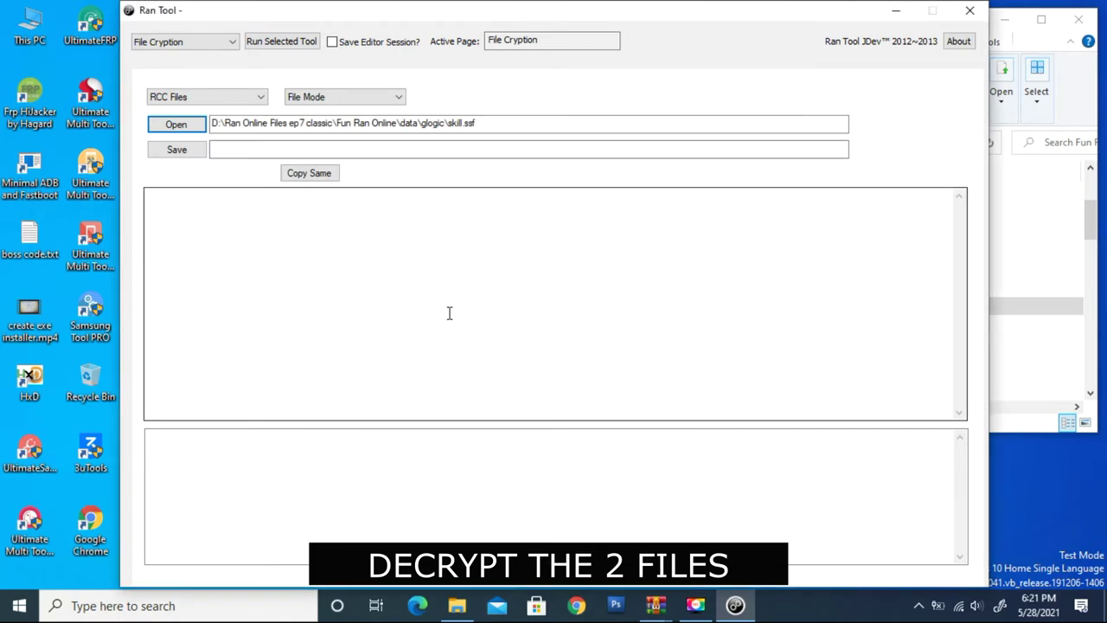
click(309, 173)
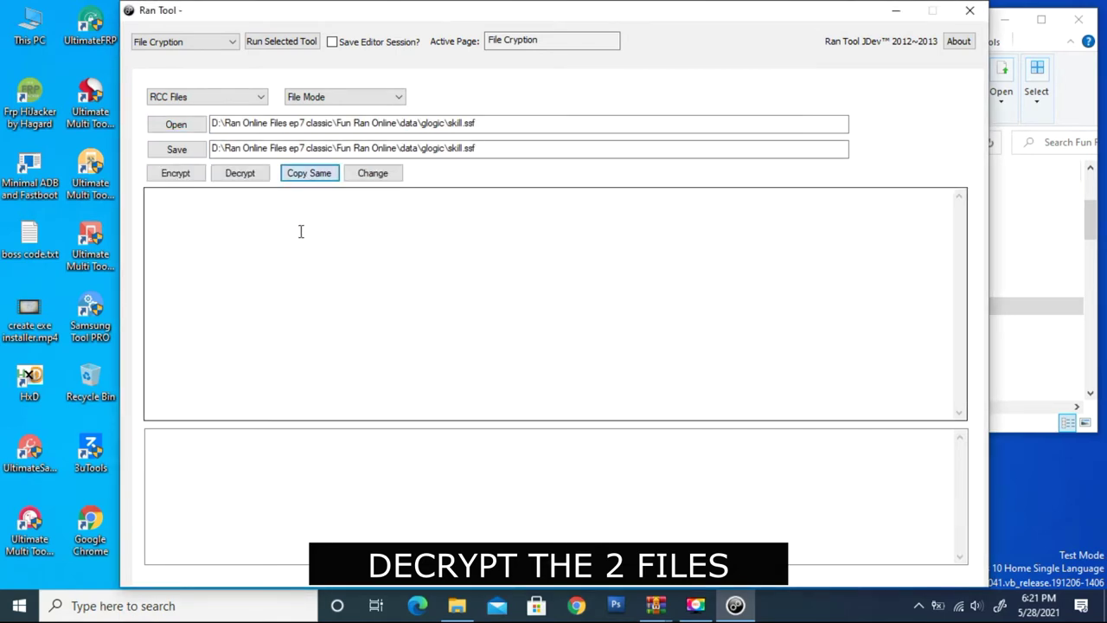
click(240, 173)
click(896, 11)
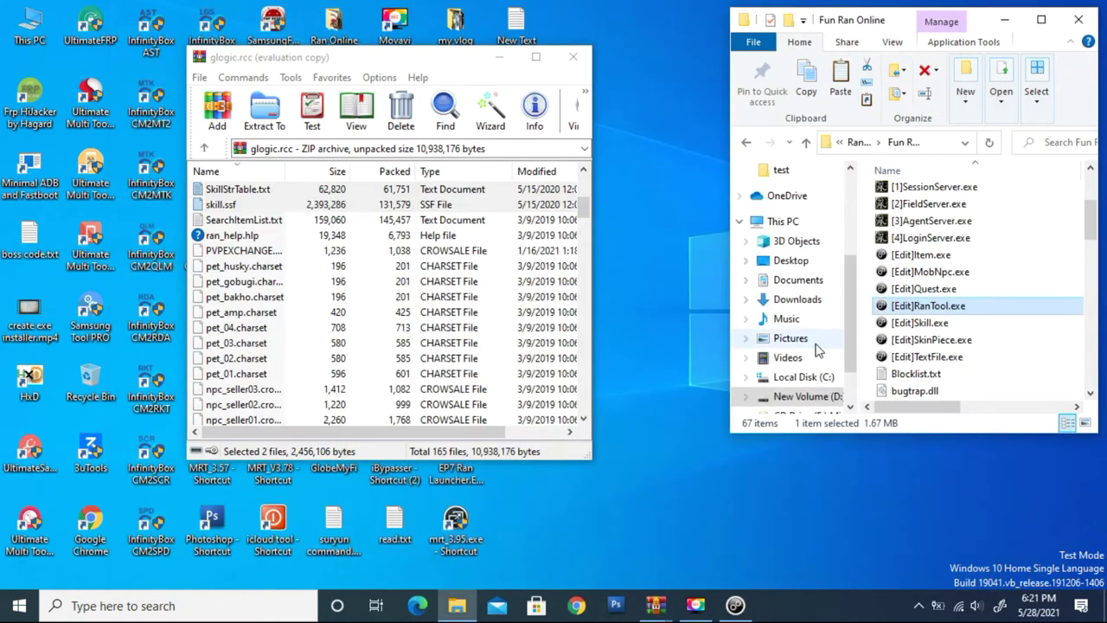
Launch [Edit]RanTool.exe again and use File Cryption to decrypt SkillStrTable.txt to its same path, then minimize the tool
double_click(911, 307)
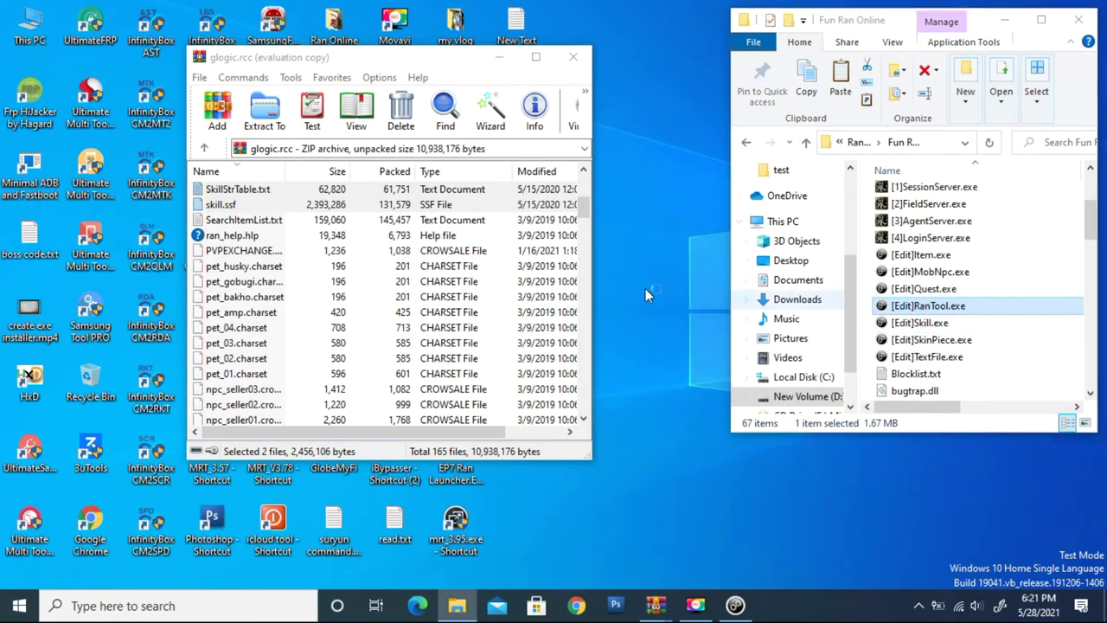
click(228, 43)
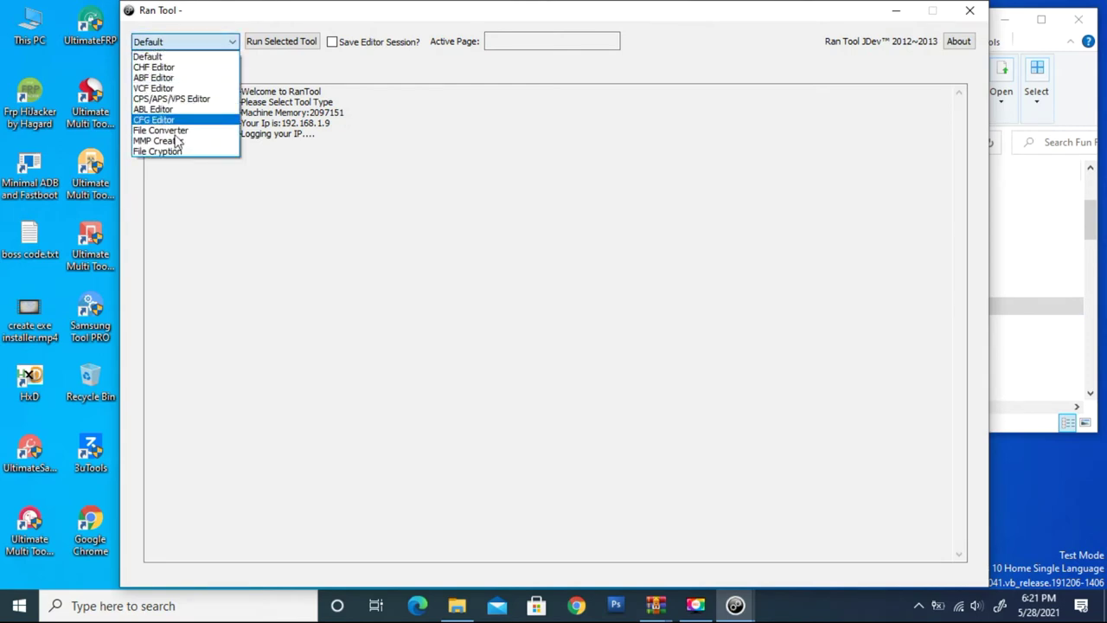
click(173, 152)
click(271, 47)
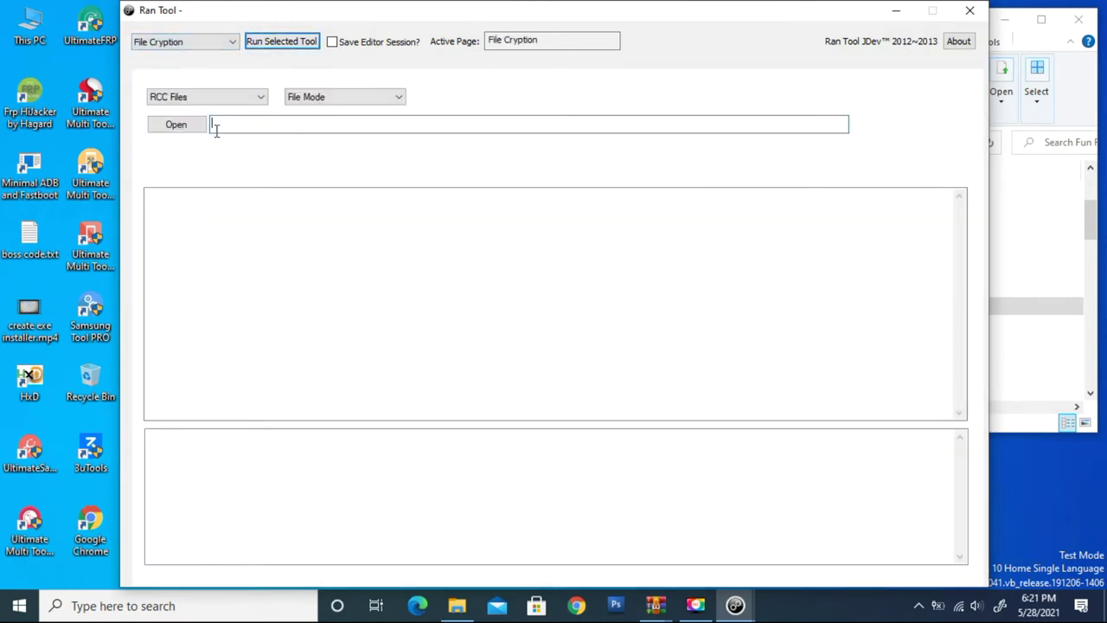
click(192, 129)
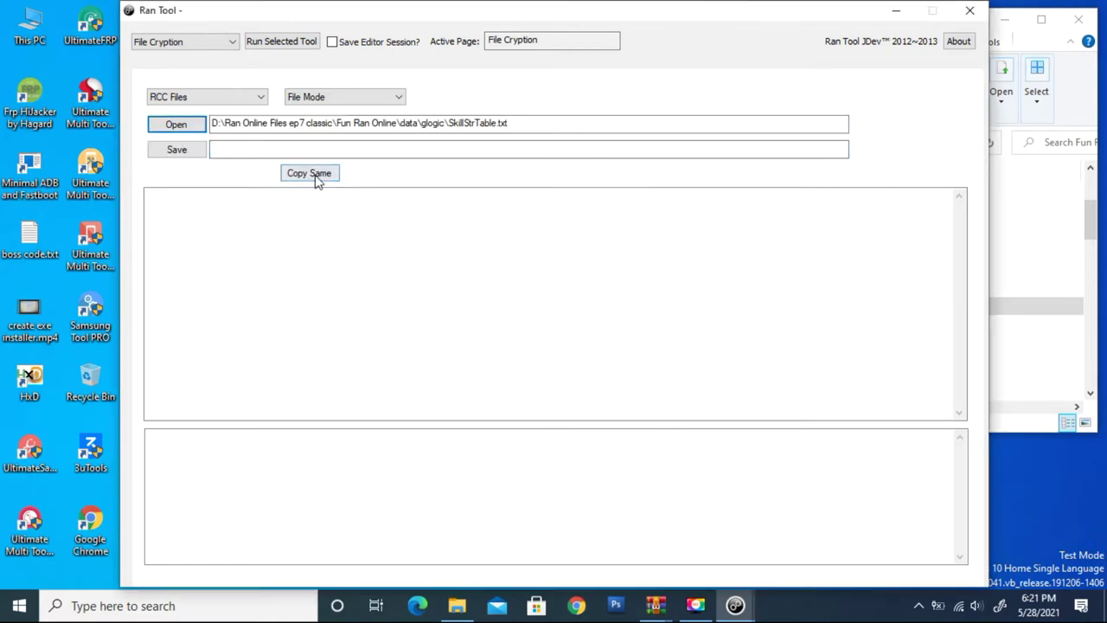
click(313, 173)
click(240, 173)
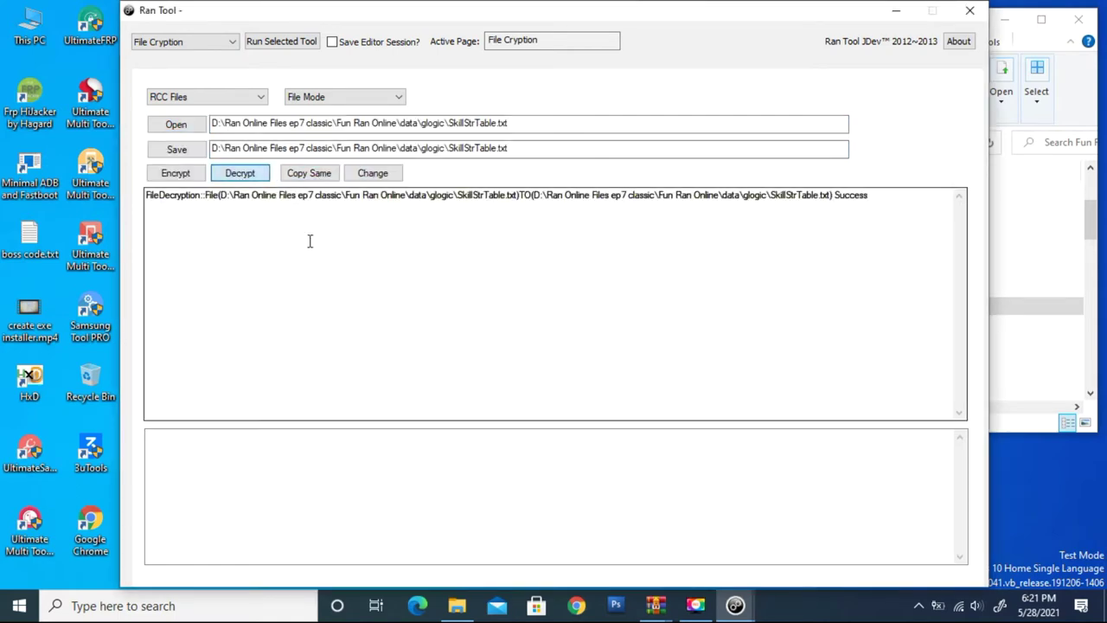
click(896, 10)
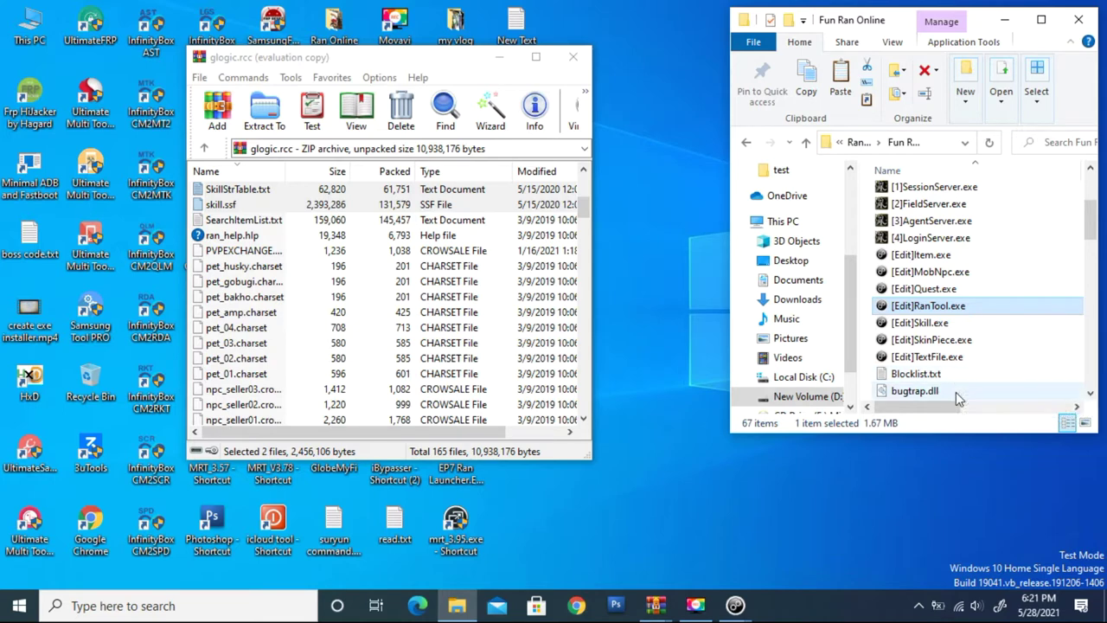
Launch [Edit]Skill.exe, clear the archive window out of the way, and load skill.ssf from the glogic folder
double_click(914, 324)
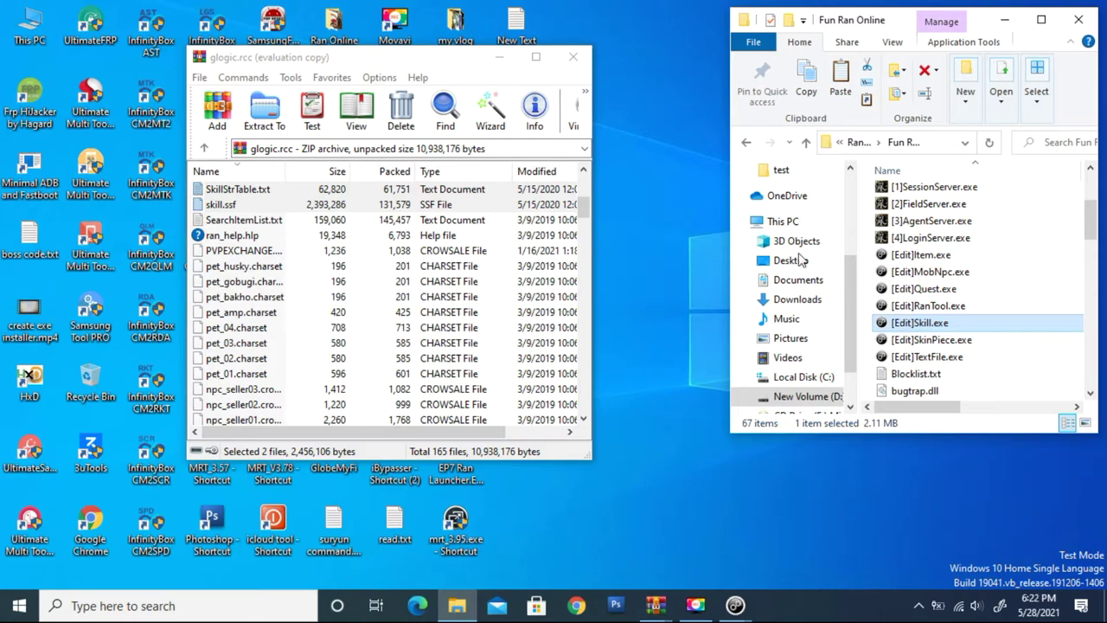
click(504, 64)
key(Escape)
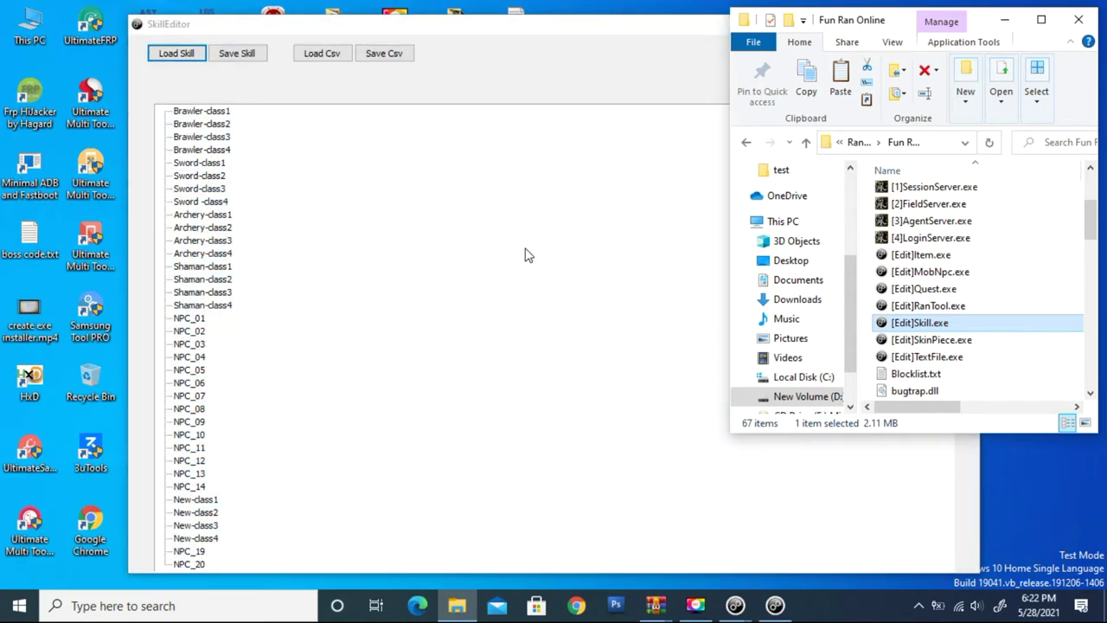
click(545, 43)
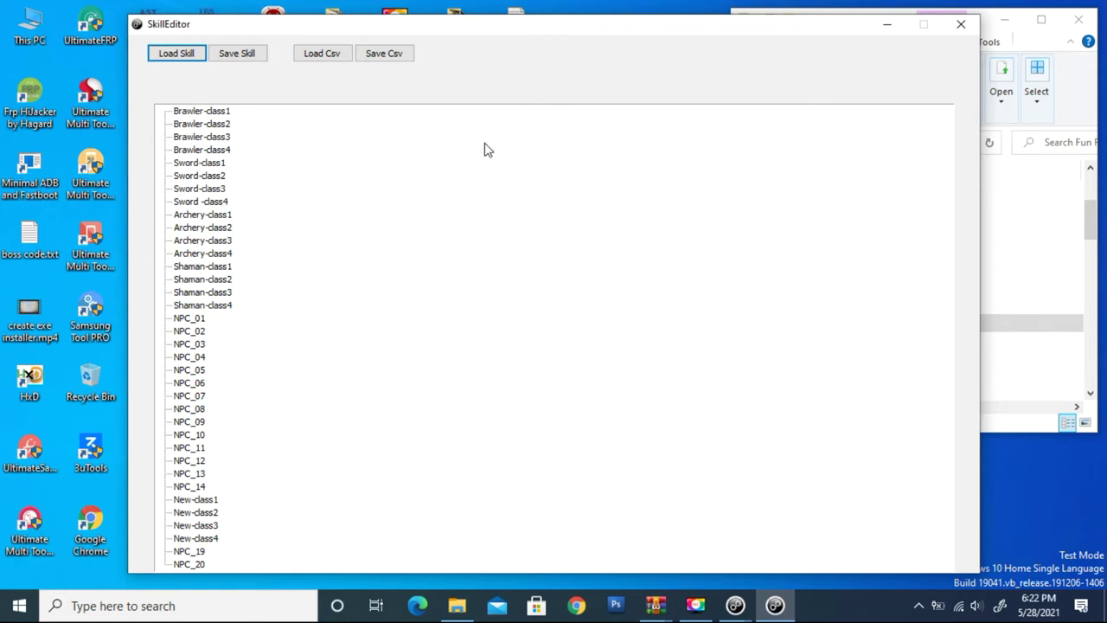
click(173, 53)
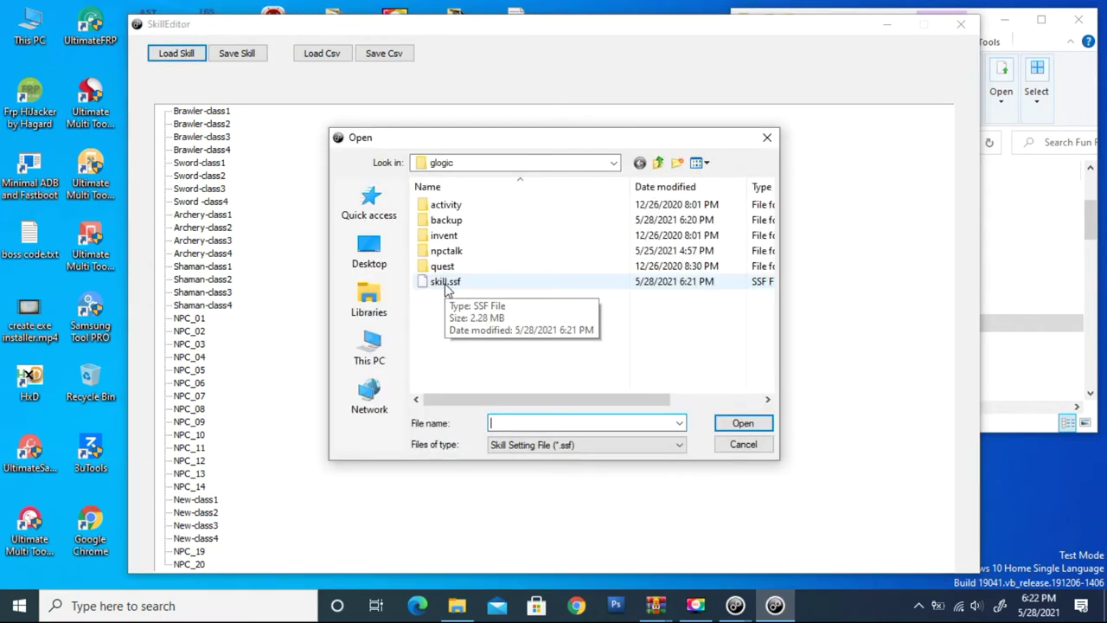
double_click(457, 284)
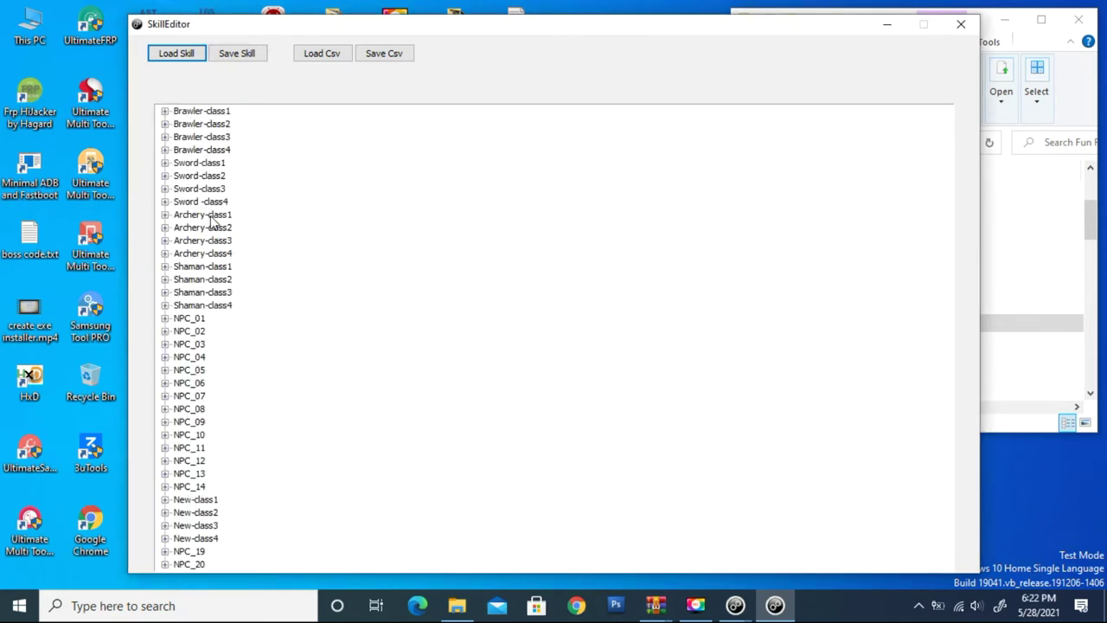
Expand the Brawler-class1 skill list and bring the Fun Ran Online folder window to the front
click(164, 112)
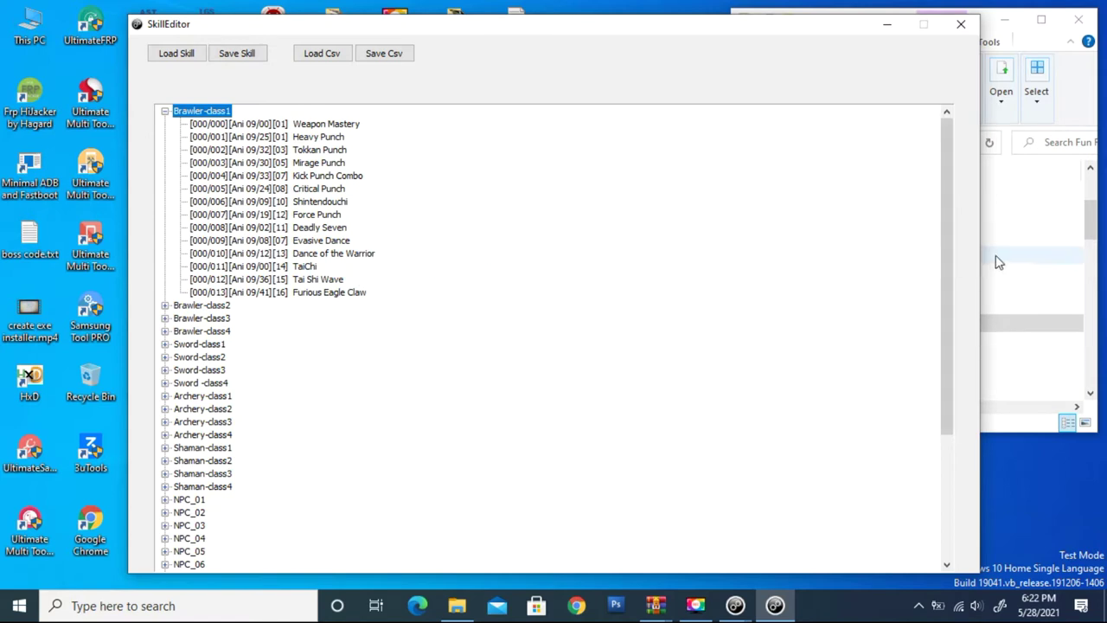
click(1093, 232)
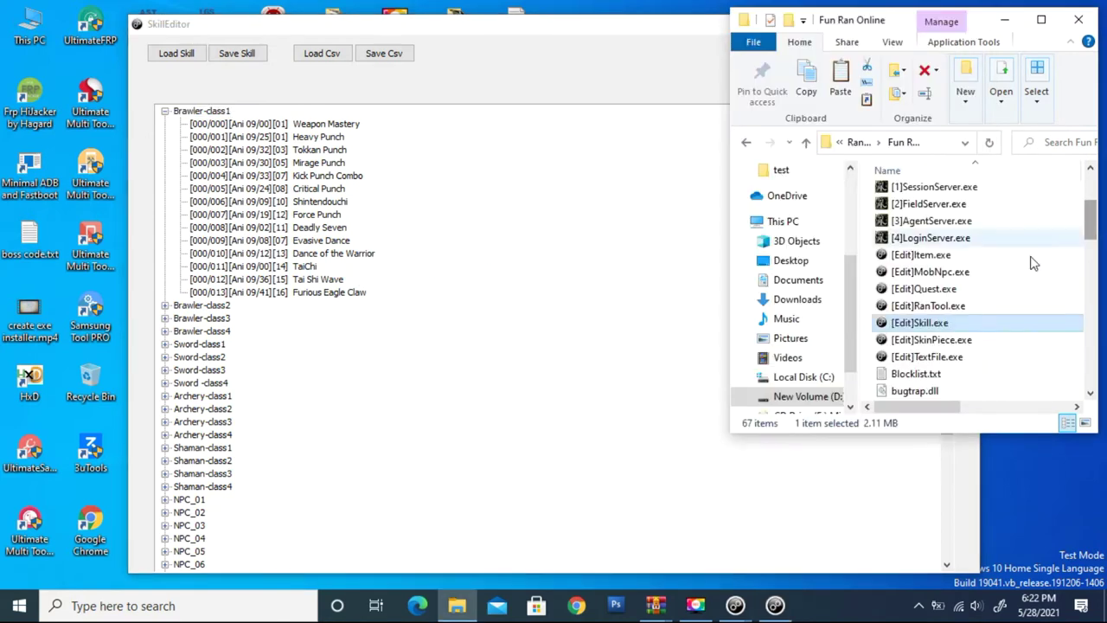
Launch Ran PH Launcher.EXE from the Fun Ran Online folder and finish its update wizard to start the game
scroll(932, 315, up, 3)
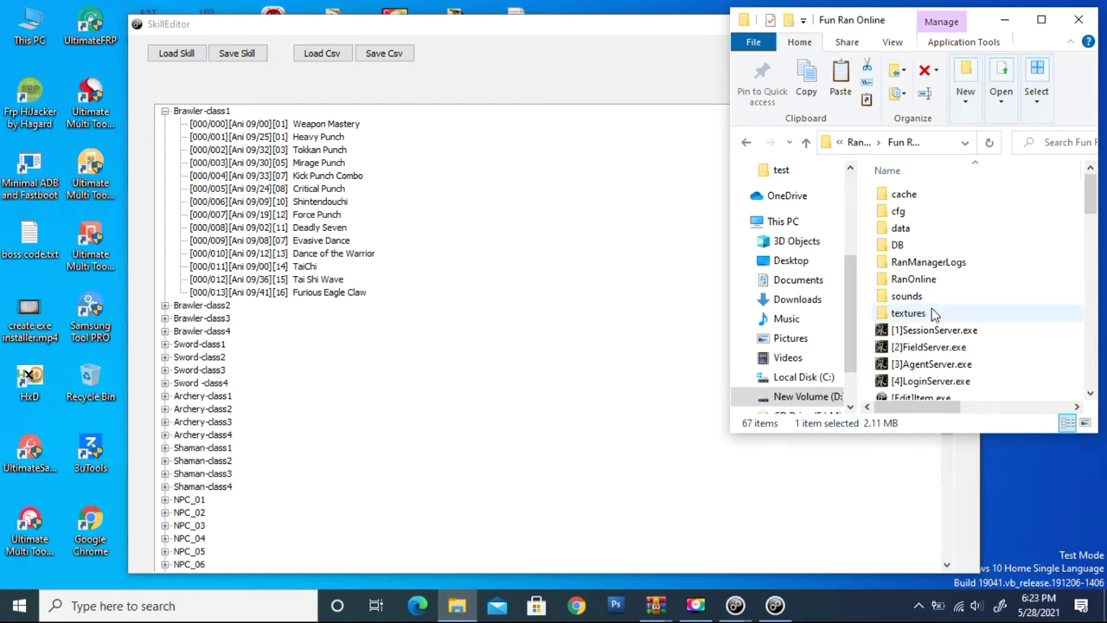
scroll(930, 318, down, 1)
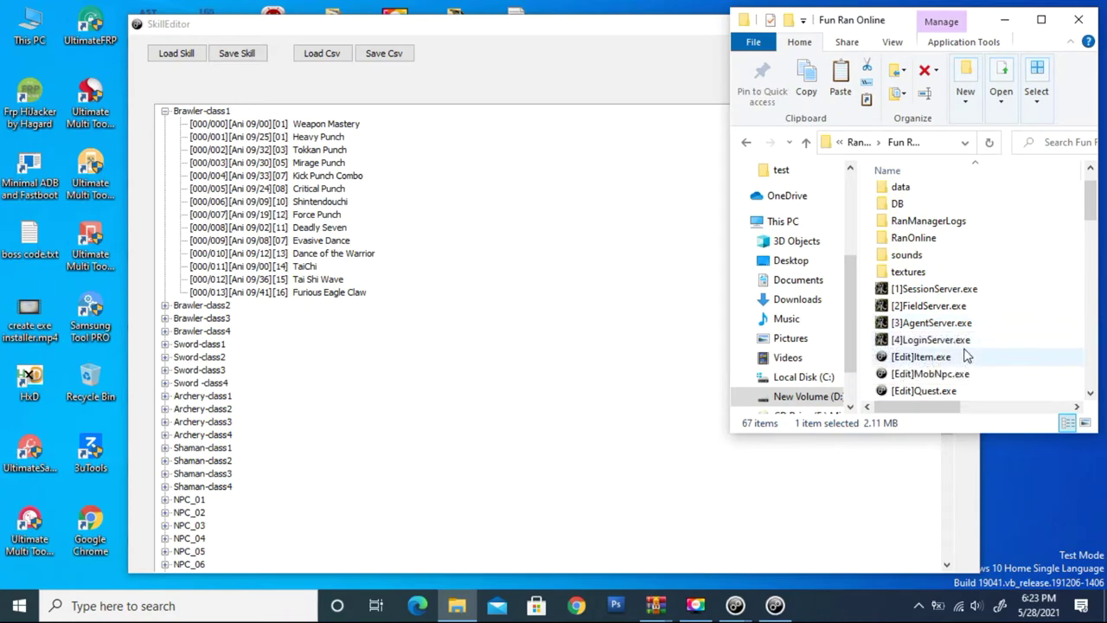
scroll(965, 354, up, 1)
scroll(934, 333, down, 3)
scroll(929, 332, down, 8)
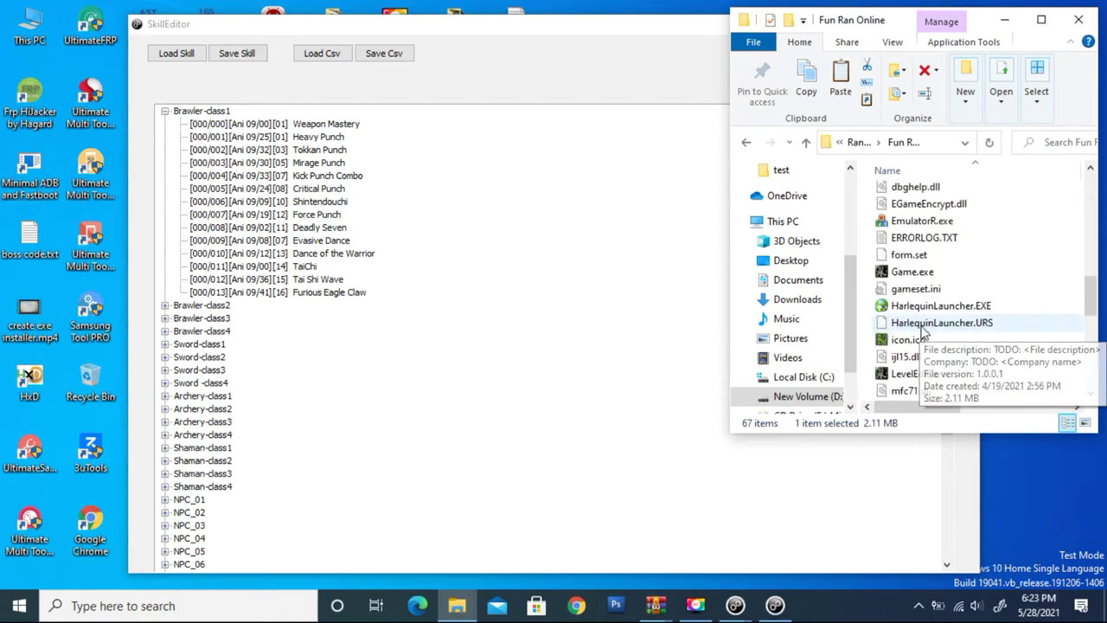
scroll(925, 328, down, 3)
scroll(924, 325, down, 3)
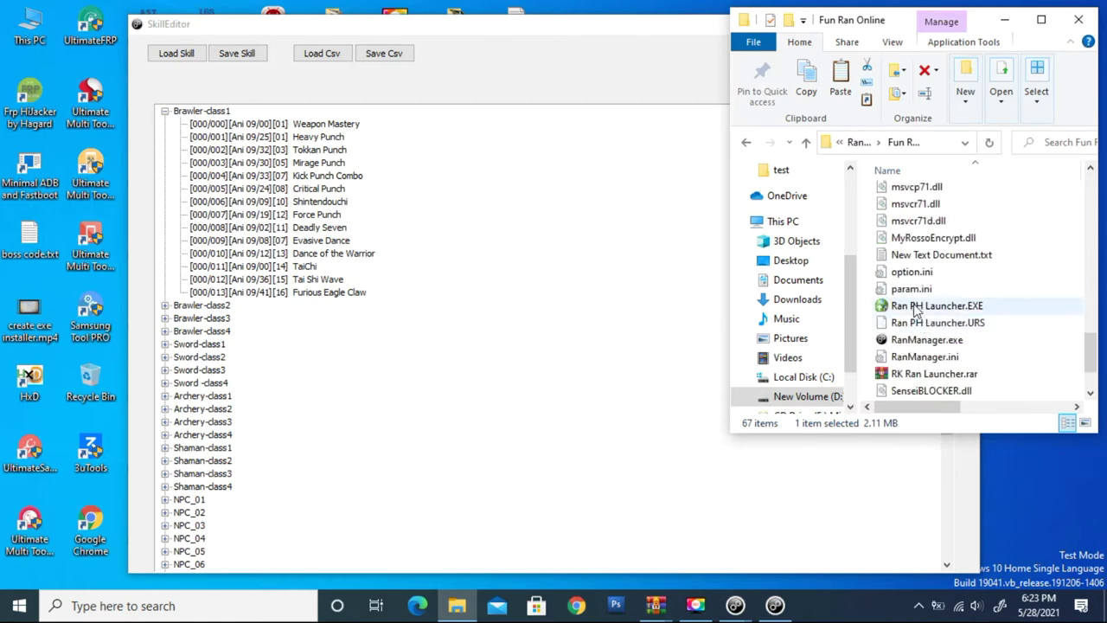
double_click(914, 307)
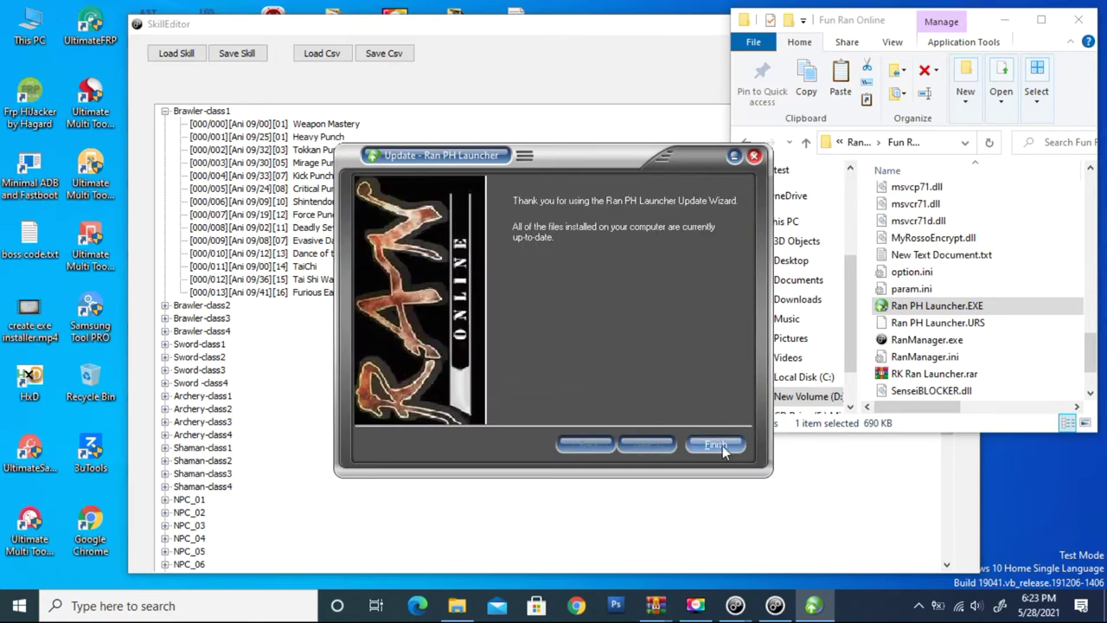
click(716, 444)
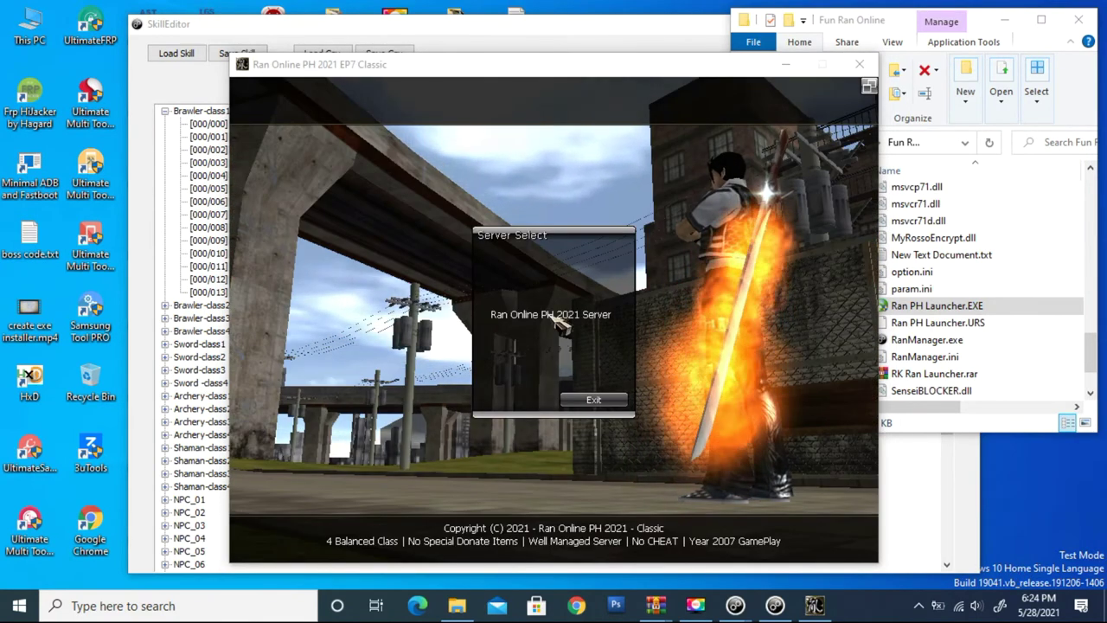
Choose the Ran Online PH 2021 Server, log in with the account username and password, and start the game with the Brawler character
double_click(606, 314)
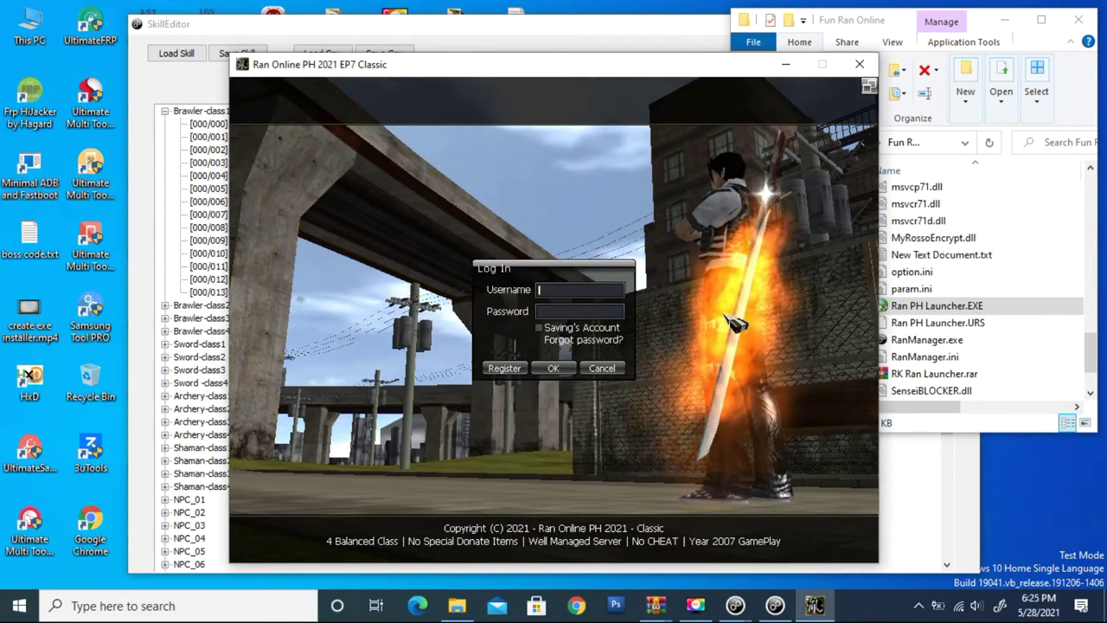
text(zaldy)
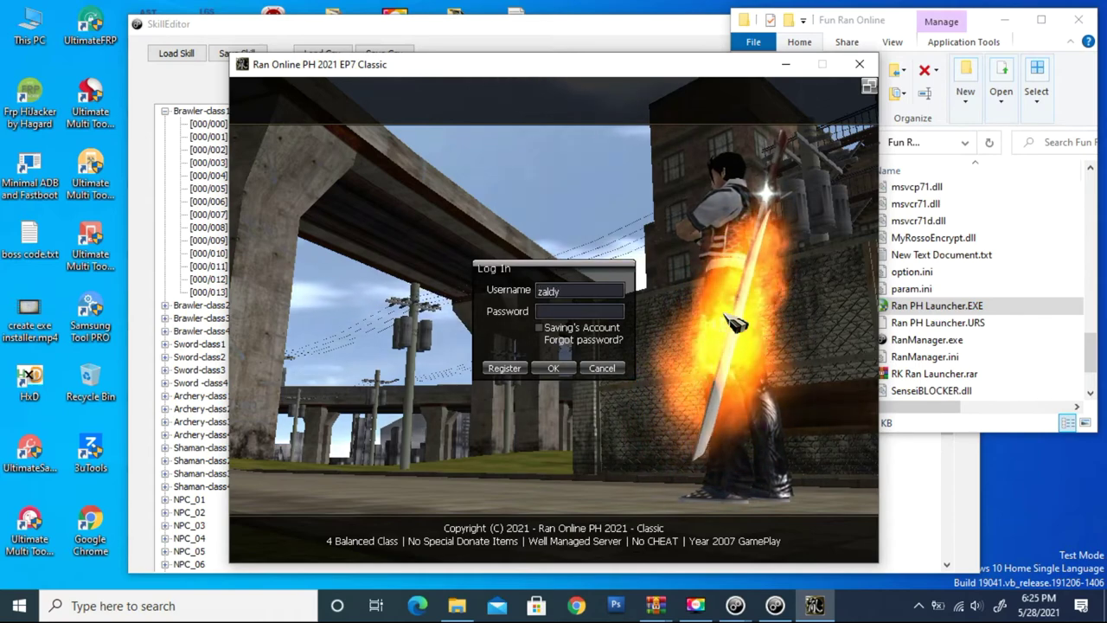
key(Tab)
text(*****)
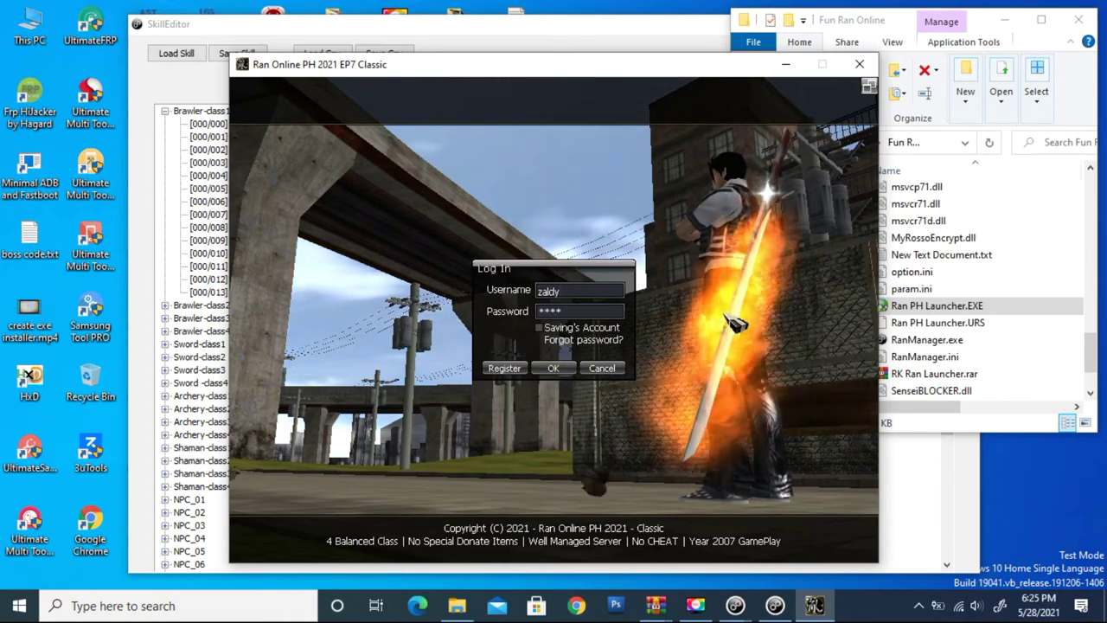
text(*****)
key(Return)
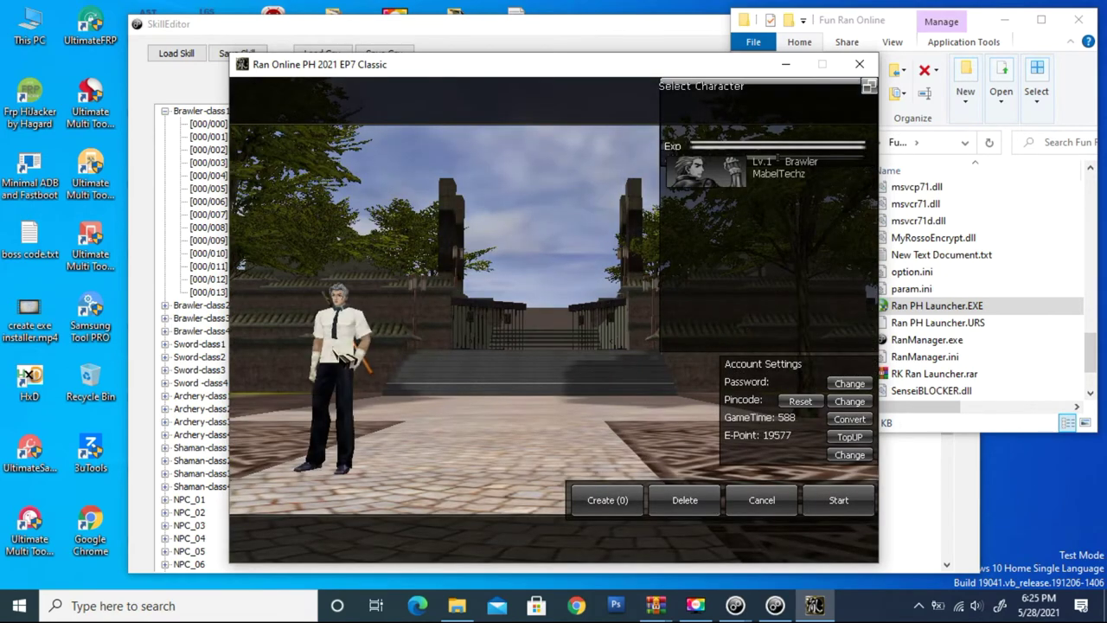
key(Return)
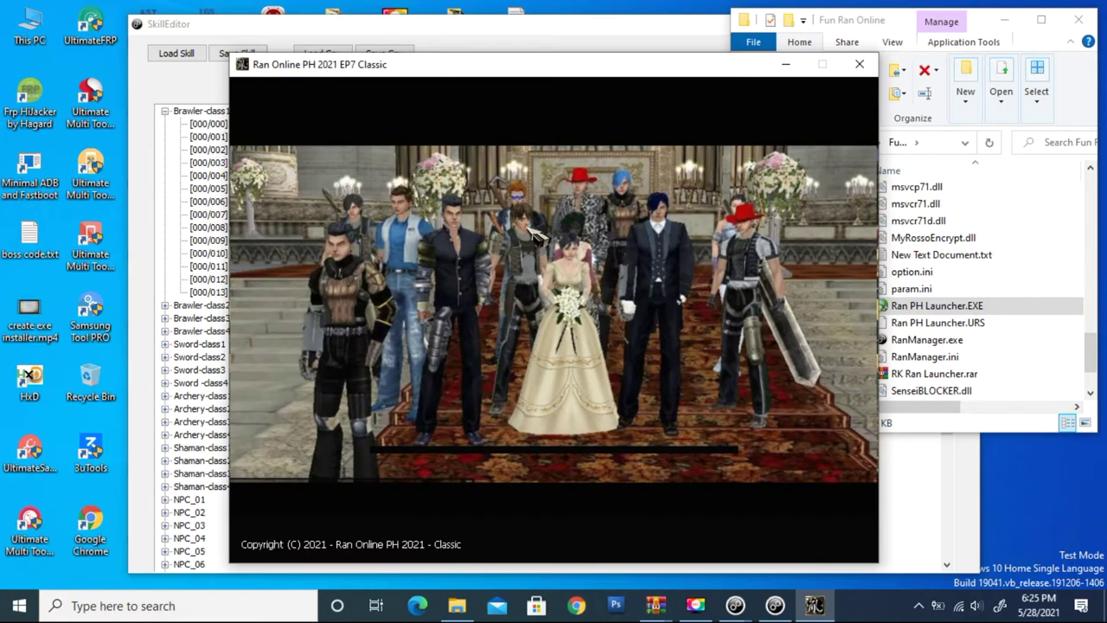
Bring SkillEditor in front of the loading game, shift its window aside, and collapse and re-expand the Brawler-class1 list
click(510, 31)
drag(544, 32, 432, 28)
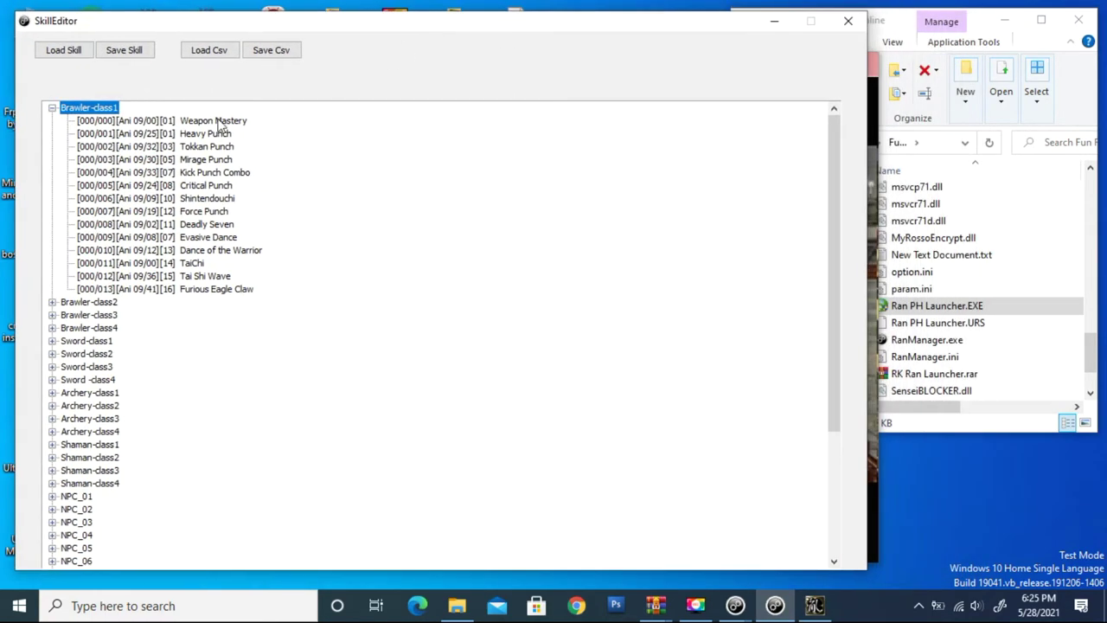
click(52, 109)
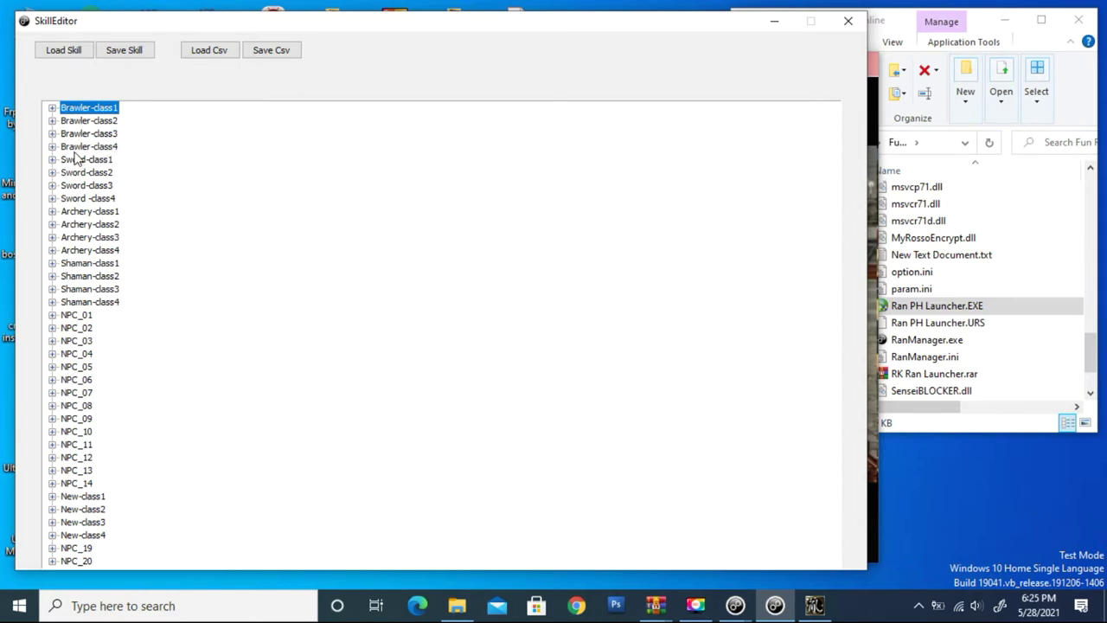
click(52, 108)
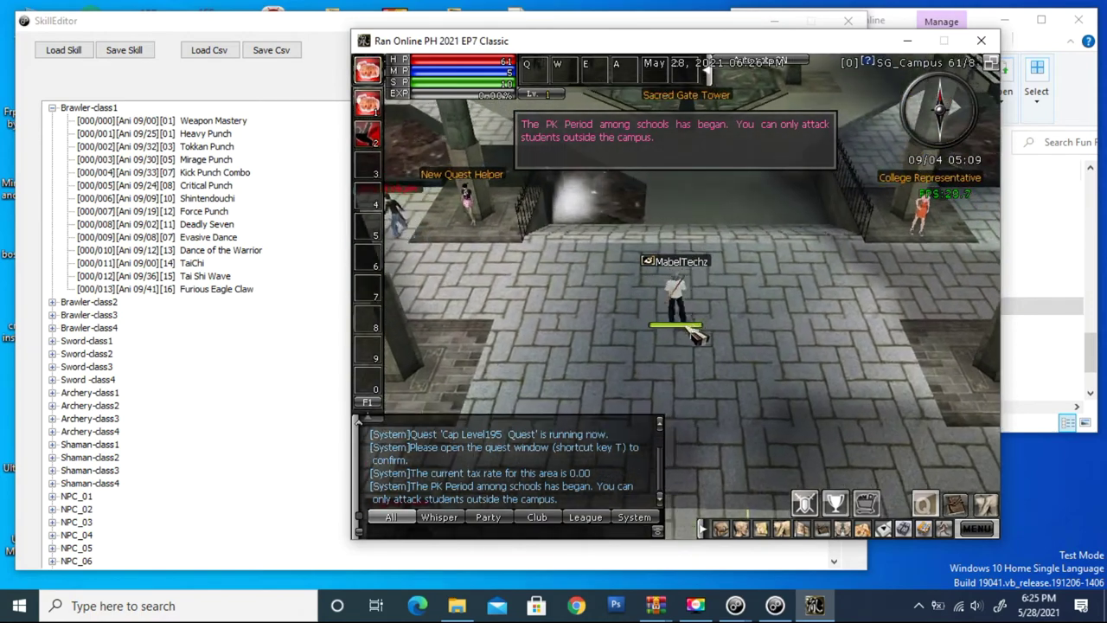
Open the in-game Skills window and check the character level requirements of the highest-ranked Dex skills
key(k)
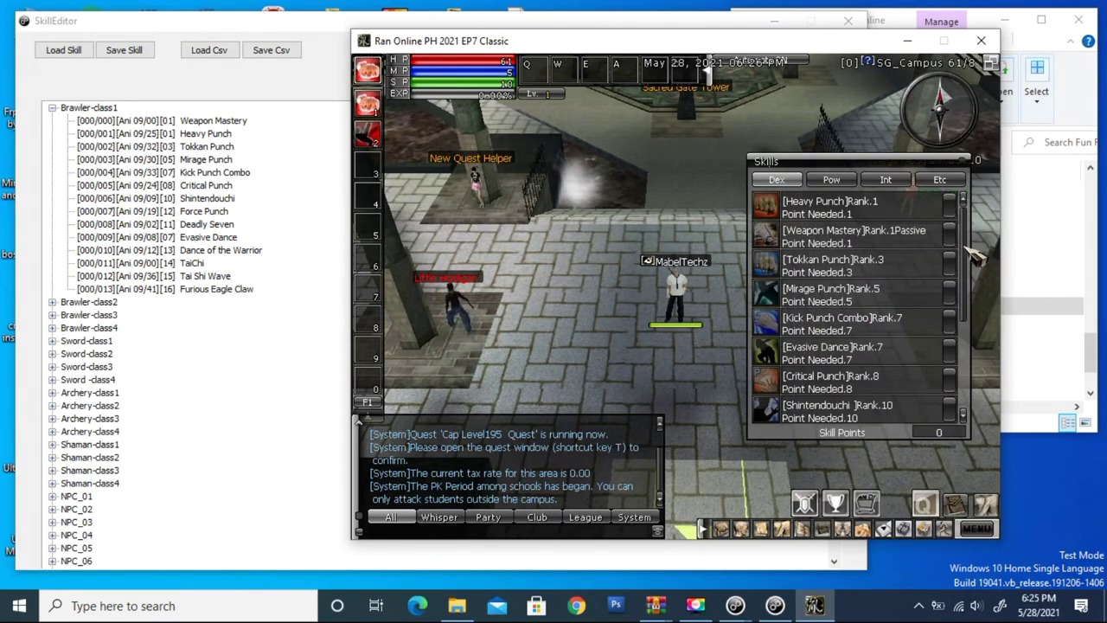
scroll(943, 285, down, 6)
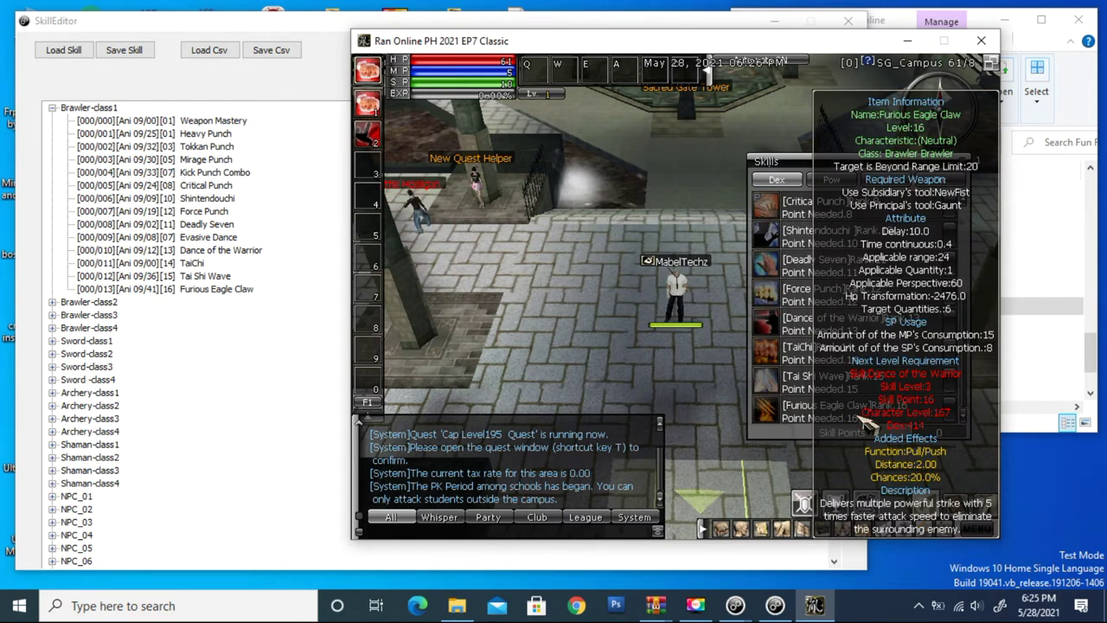
mouse_move(853, 388)
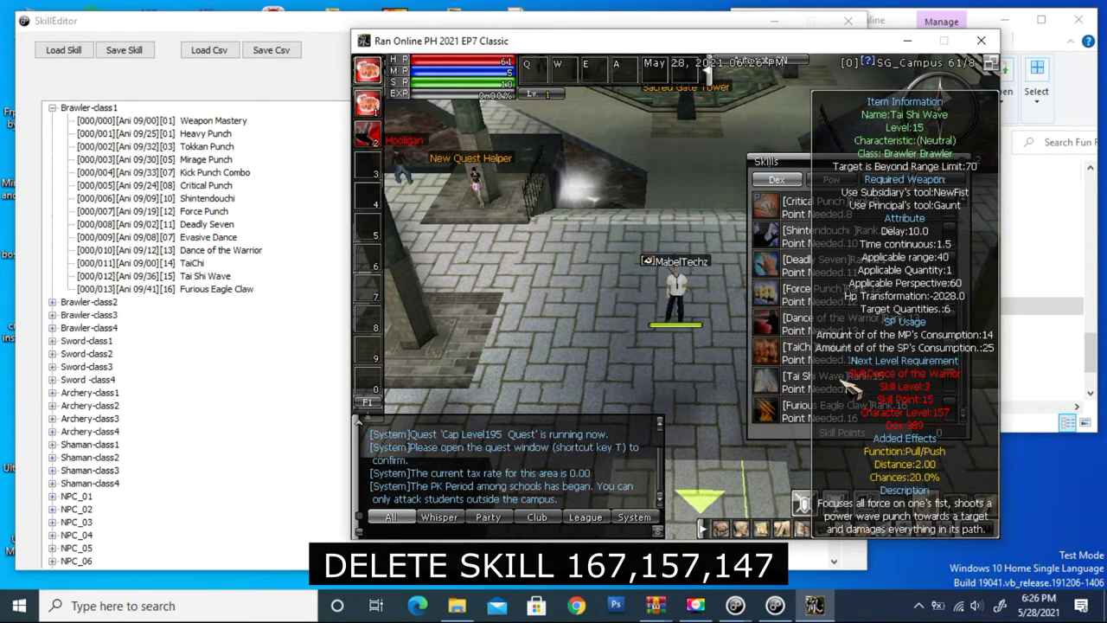
mouse_move(848, 358)
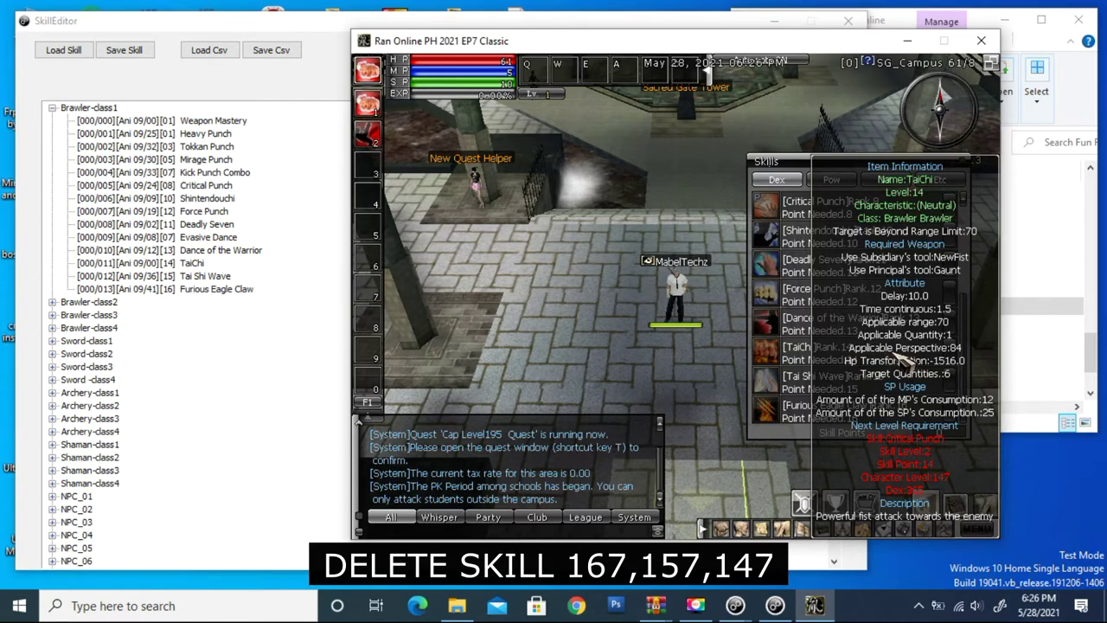
mouse_move(830, 325)
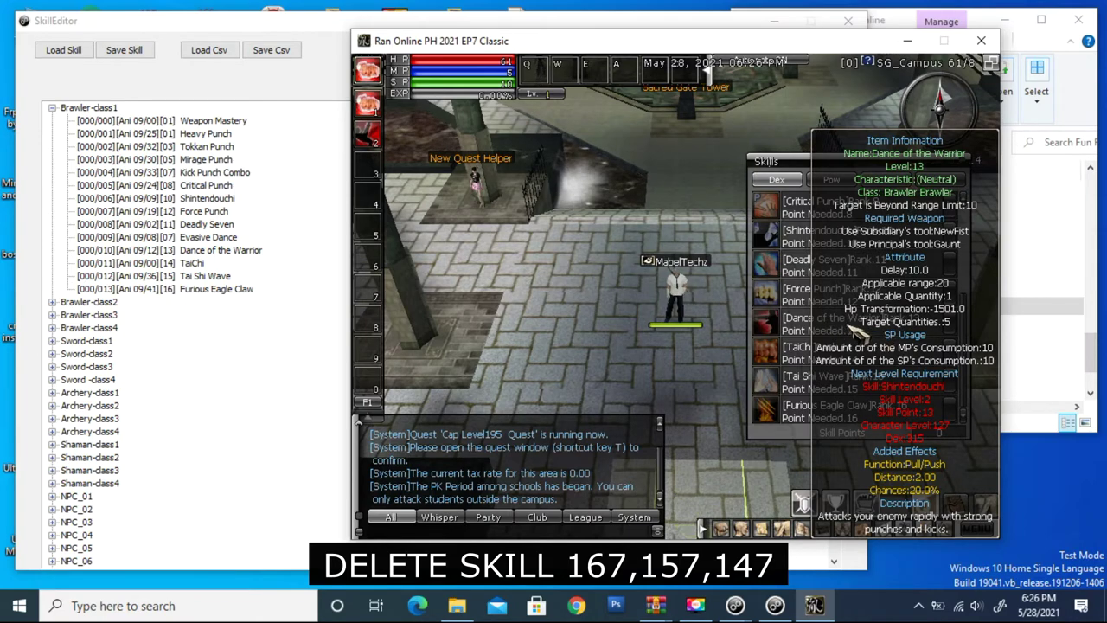
mouse_move(783, 413)
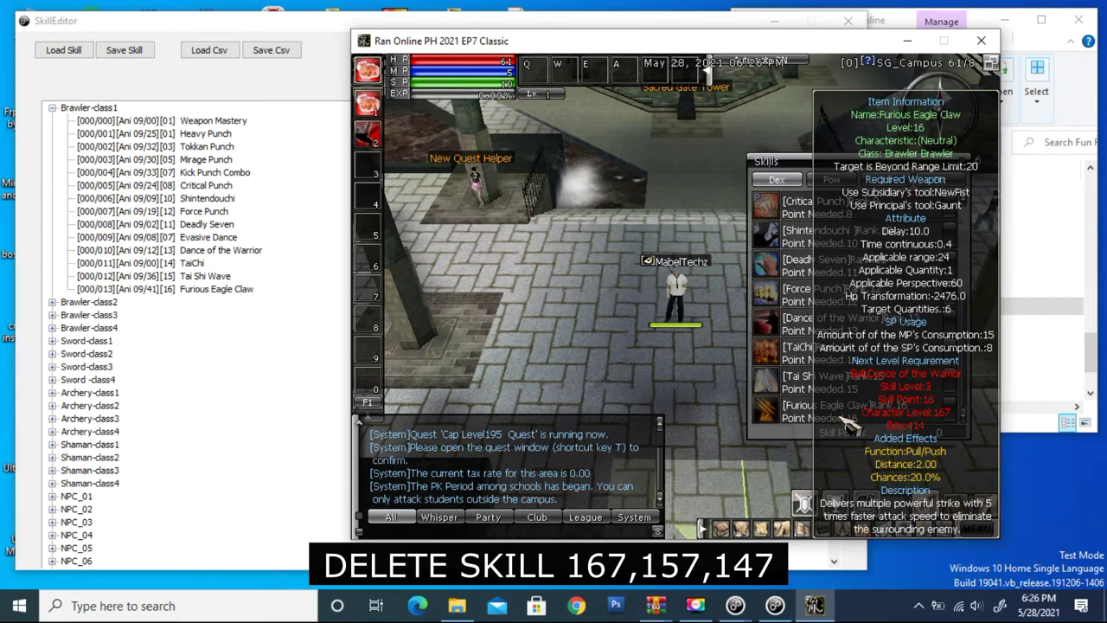
Delete Furious Eagle Claw from Brawler-class1 in SkillEditor, and move the game window further clear of the skill list
right_click(199, 291)
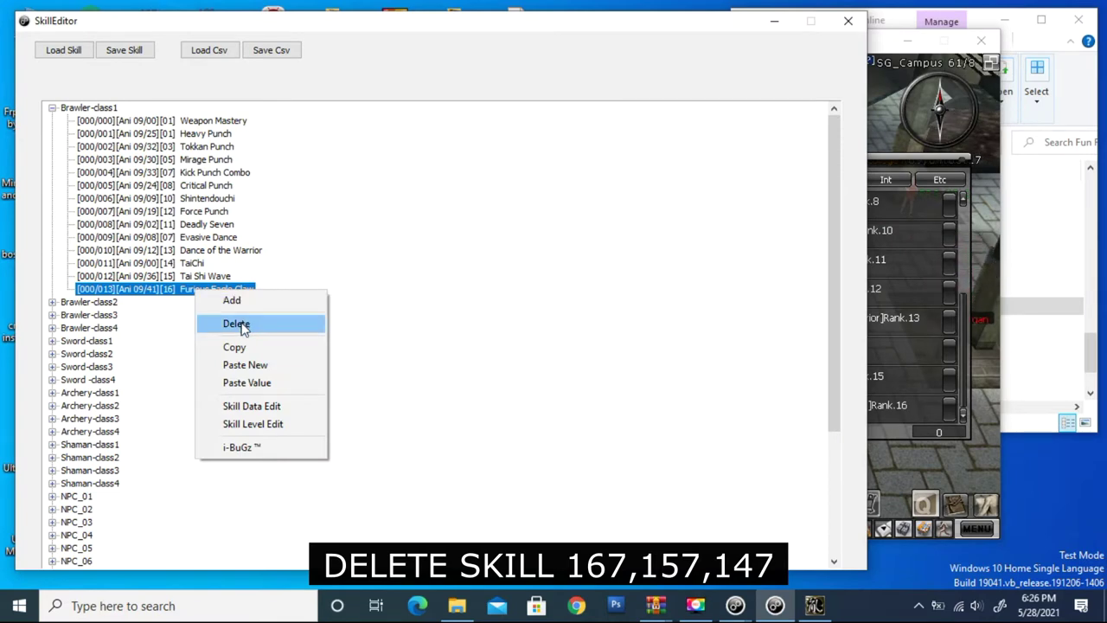
click(243, 327)
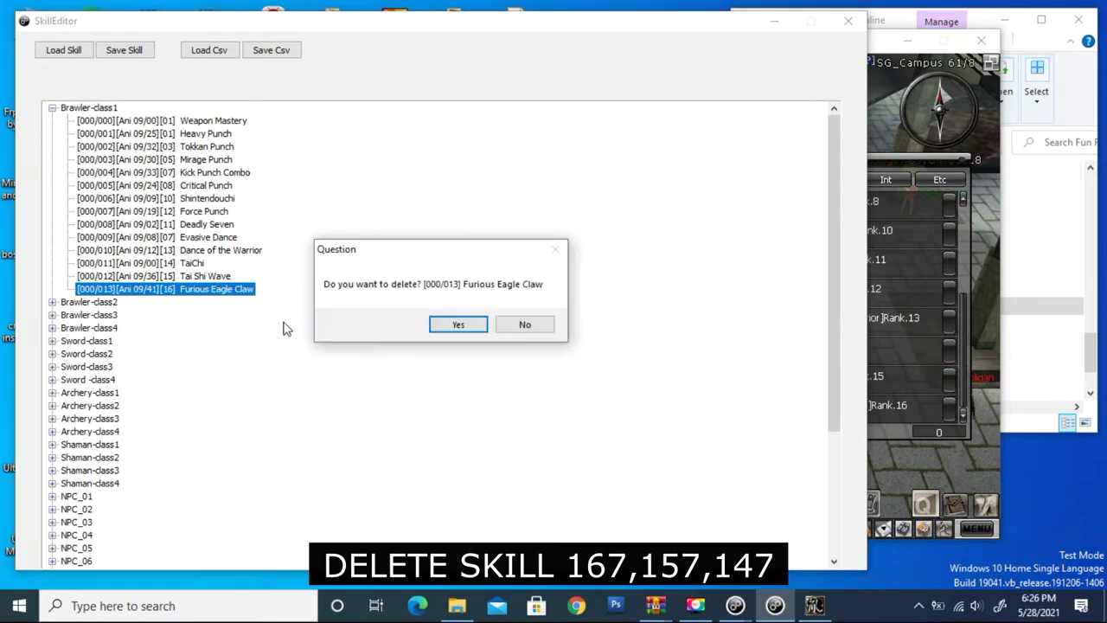
click(457, 324)
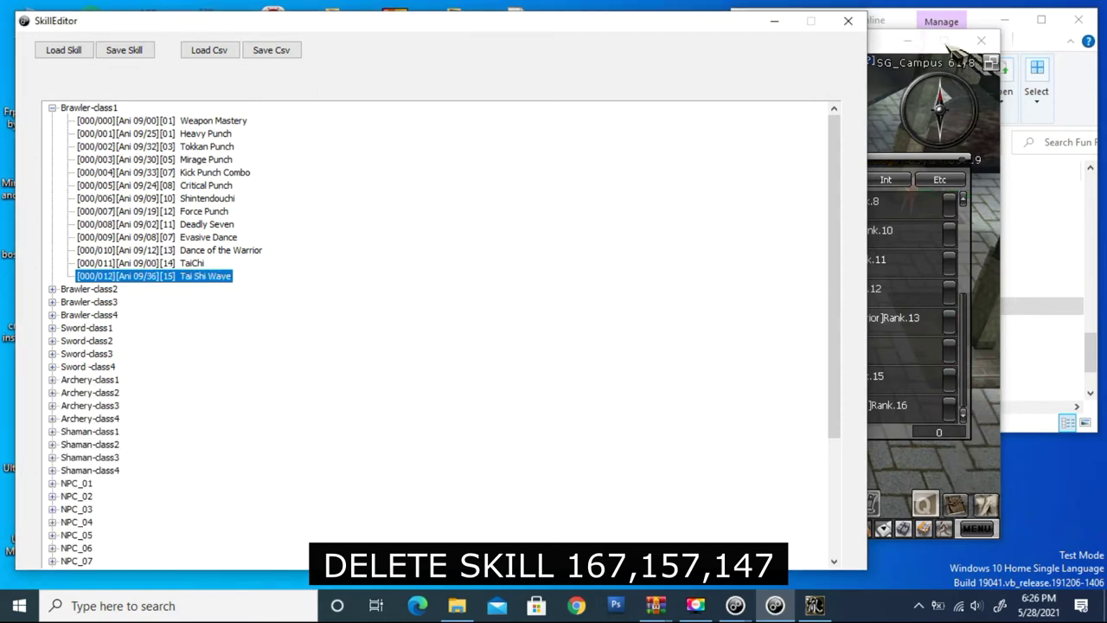
click(899, 54)
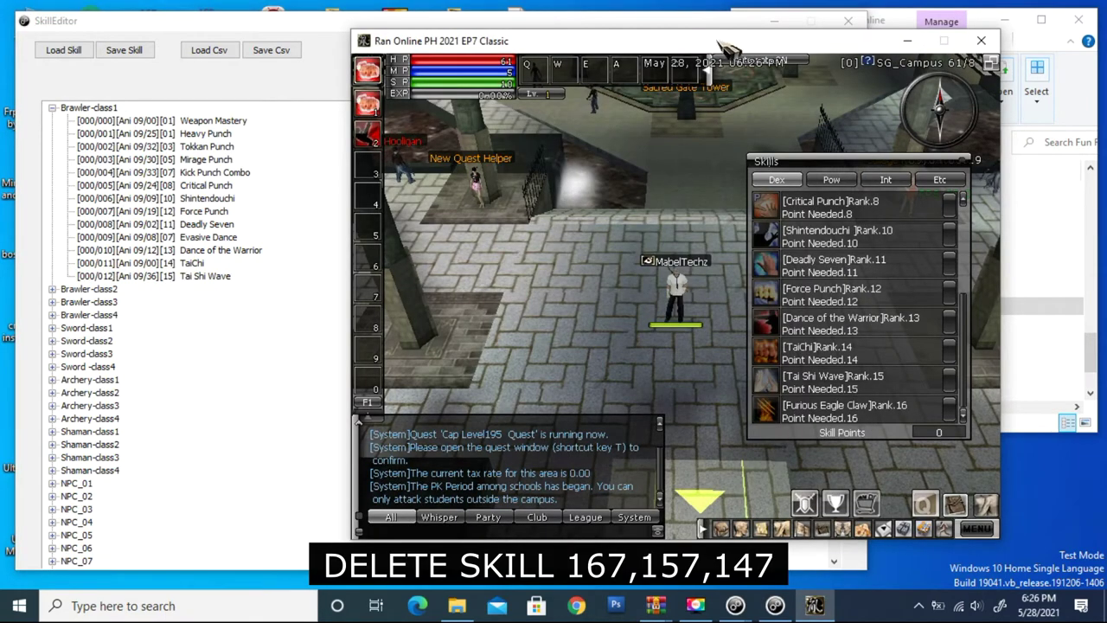
drag(752, 48, 846, 47)
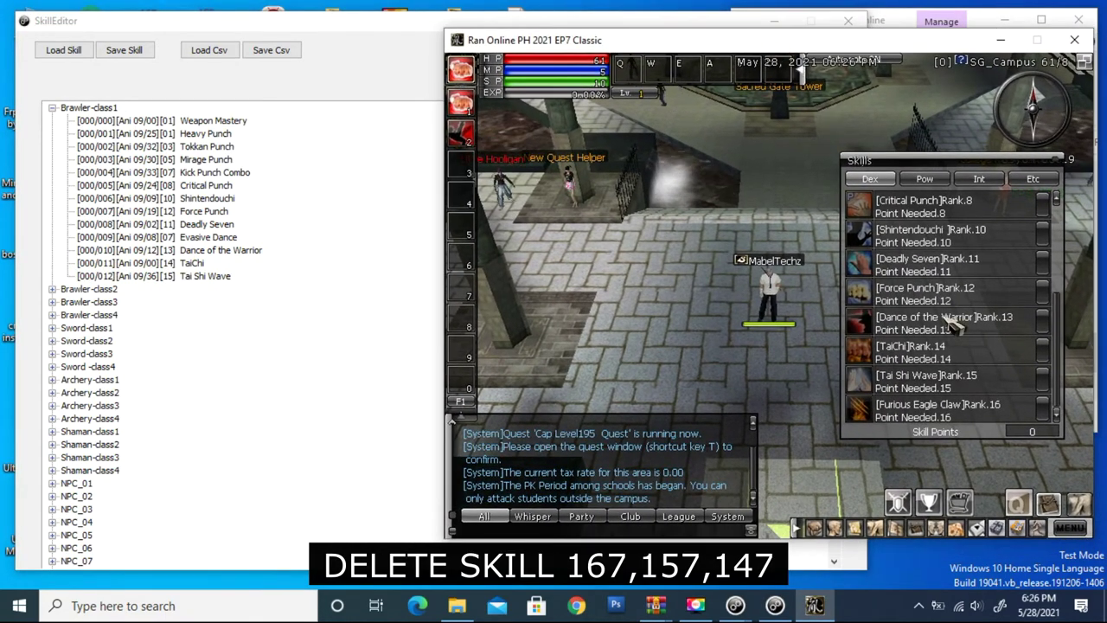
mouse_move(936, 389)
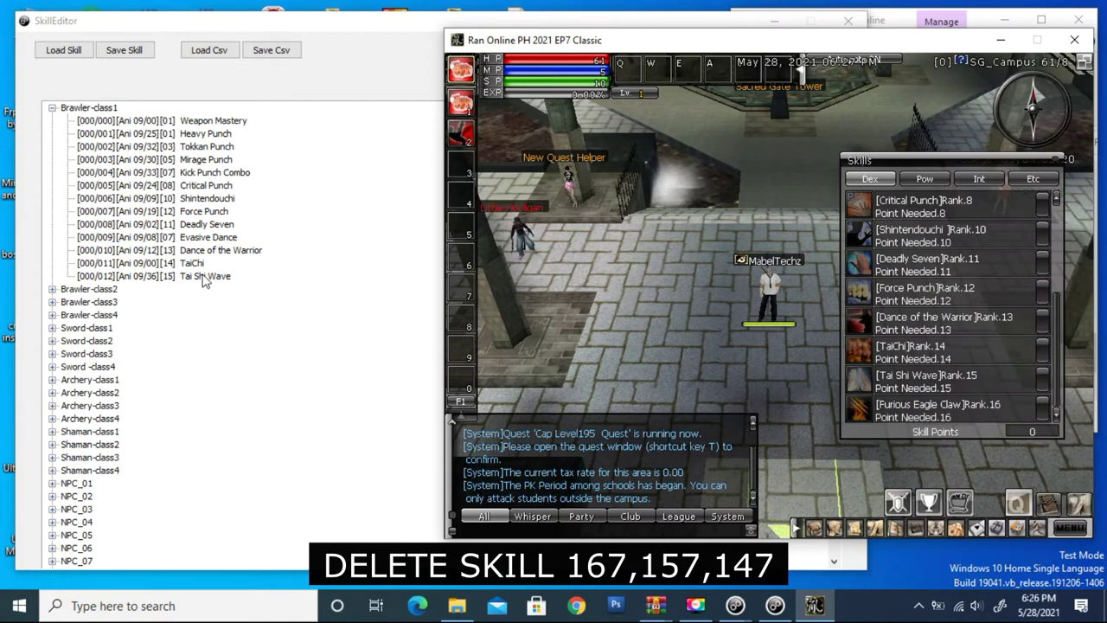
Delete the Tai Shi Wave and TaiChi skills from Brawler-class1 in SkillEditor, confirming each deletion
click(204, 276)
right_click(204, 279)
click(248, 313)
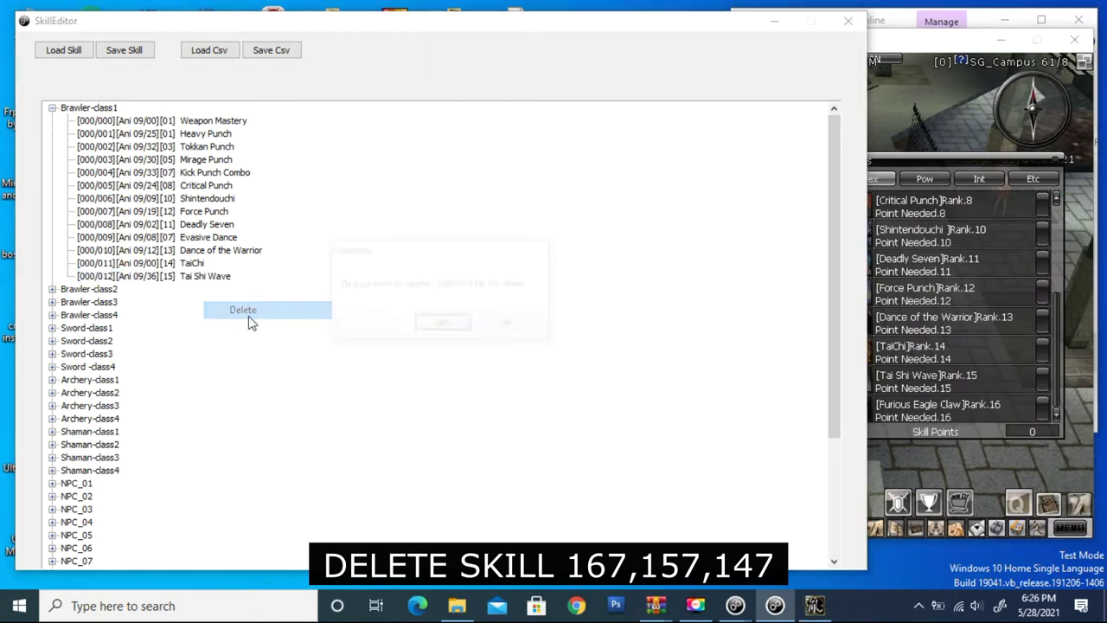
click(444, 323)
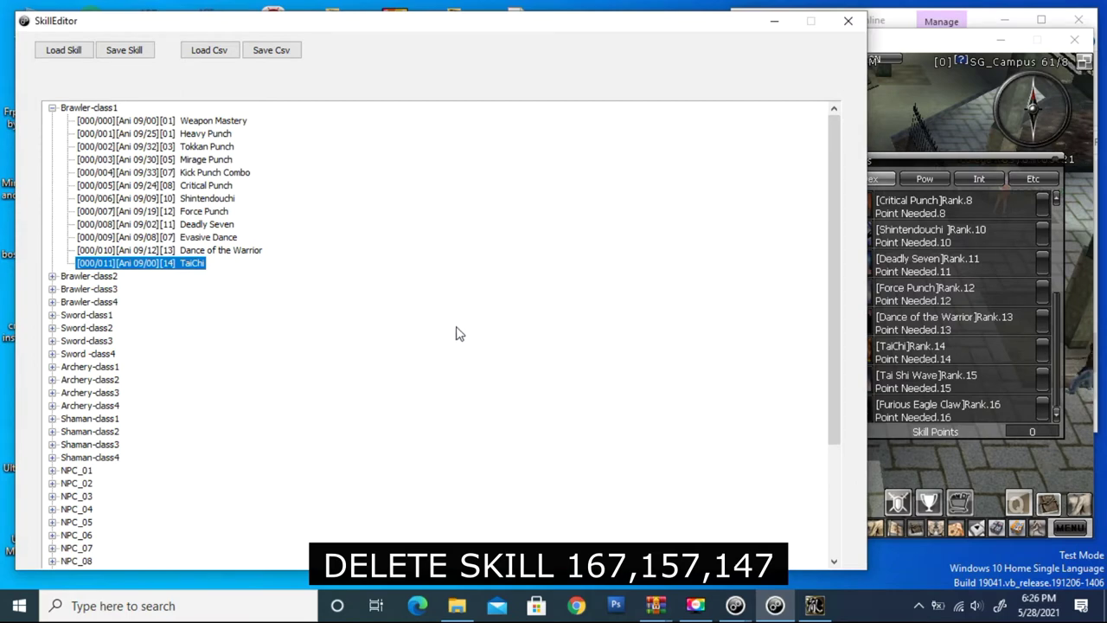
right_click(188, 270)
click(224, 300)
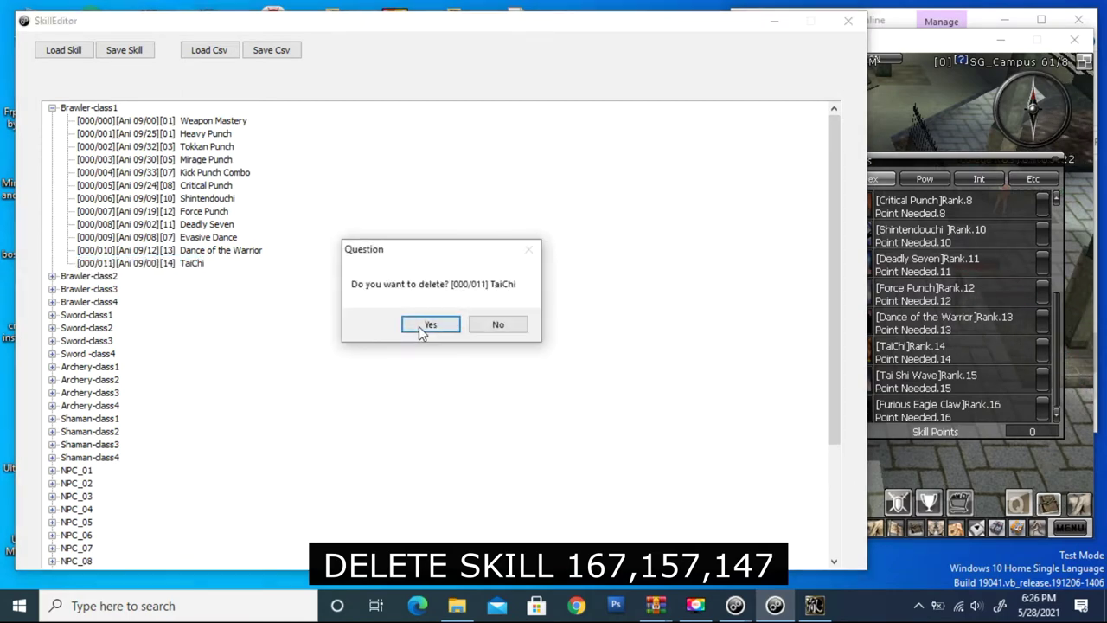
click(419, 326)
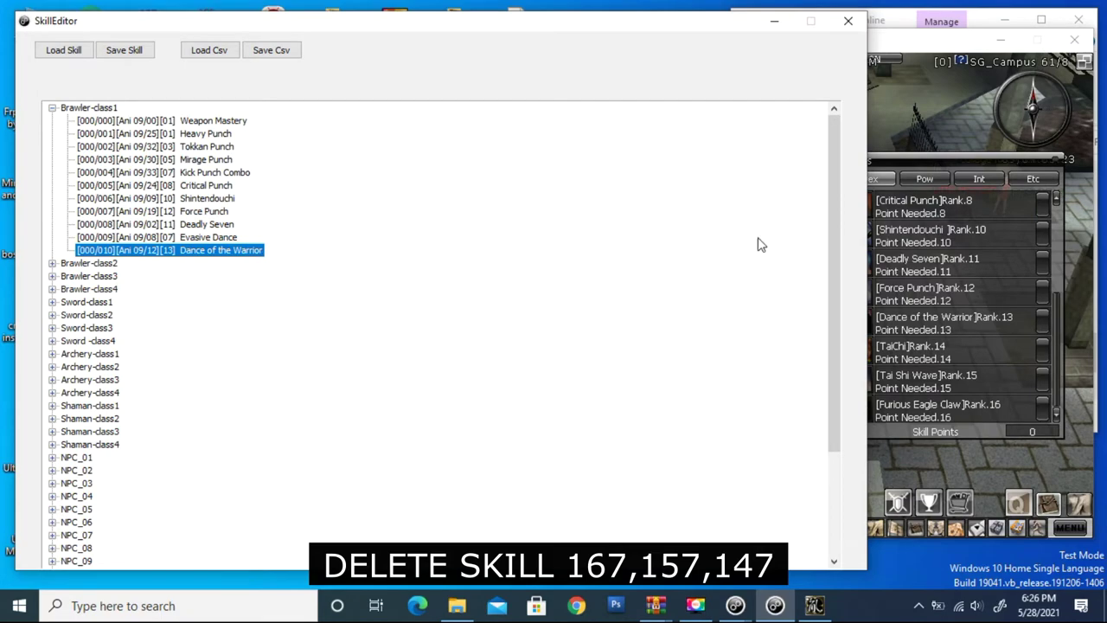
Switch the in-game Skills window to the Pow skills and examine the requirements of the highest-ranked ones
click(945, 181)
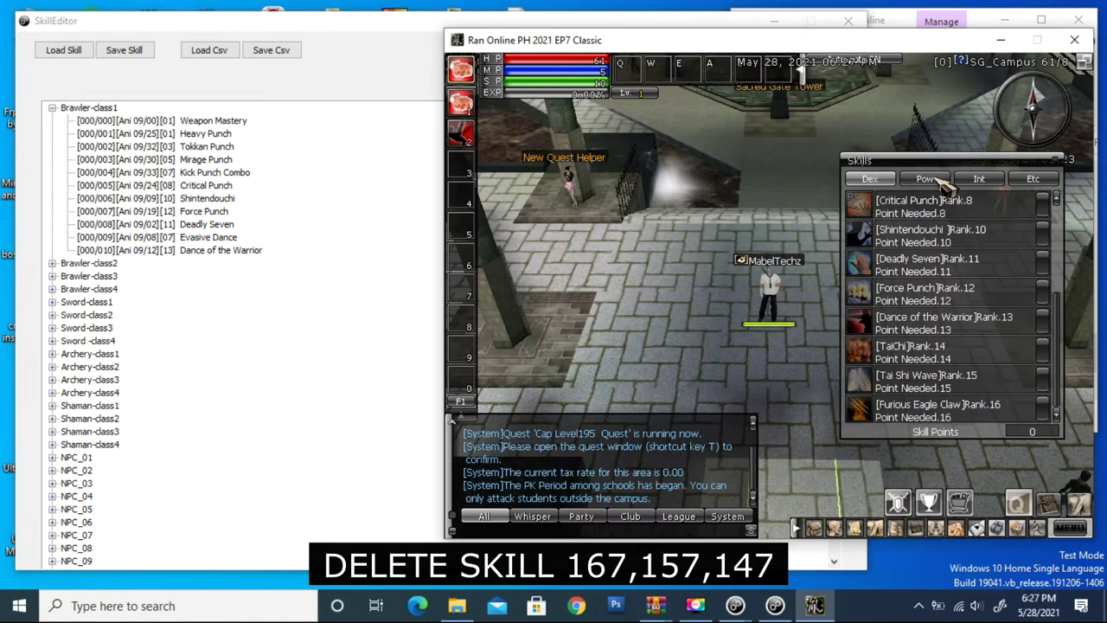
scroll(917, 223, up, 3)
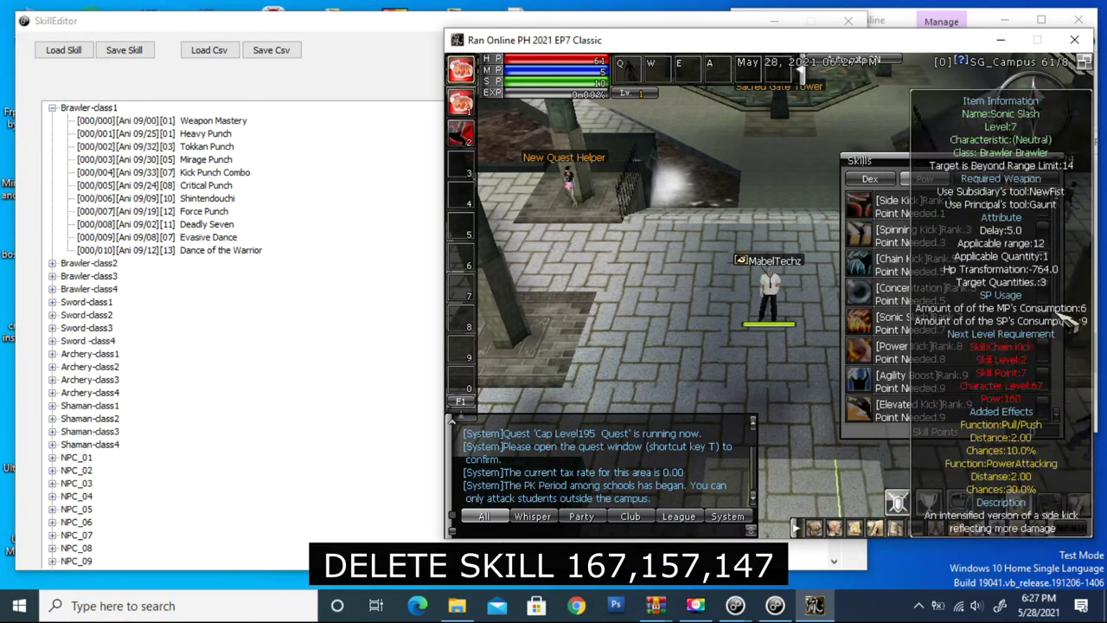
scroll(1067, 329, down, 5)
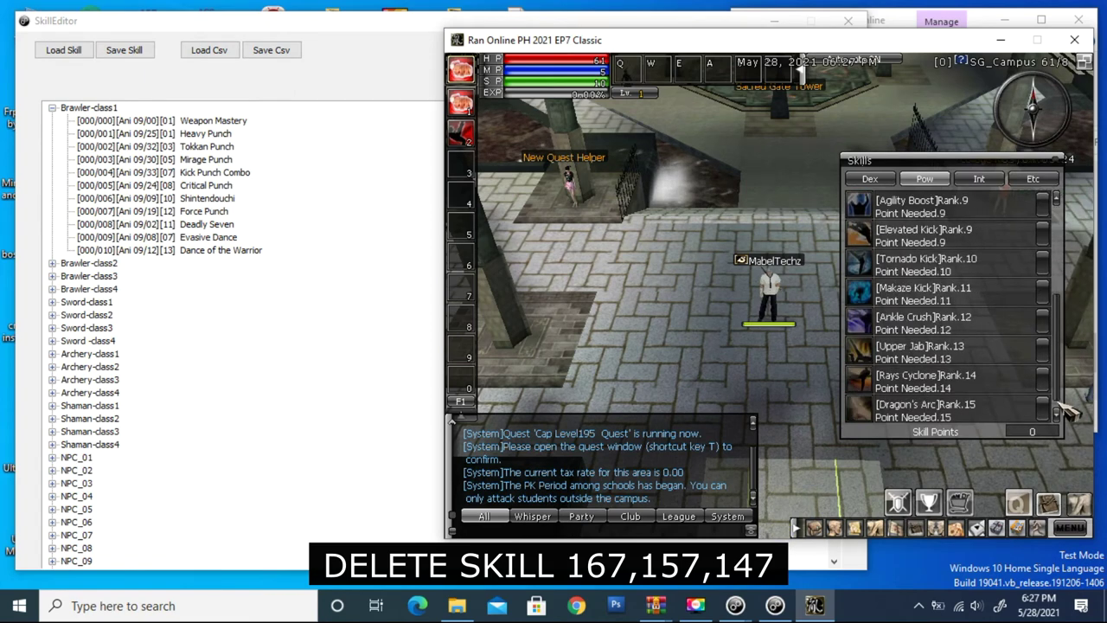
mouse_move(994, 414)
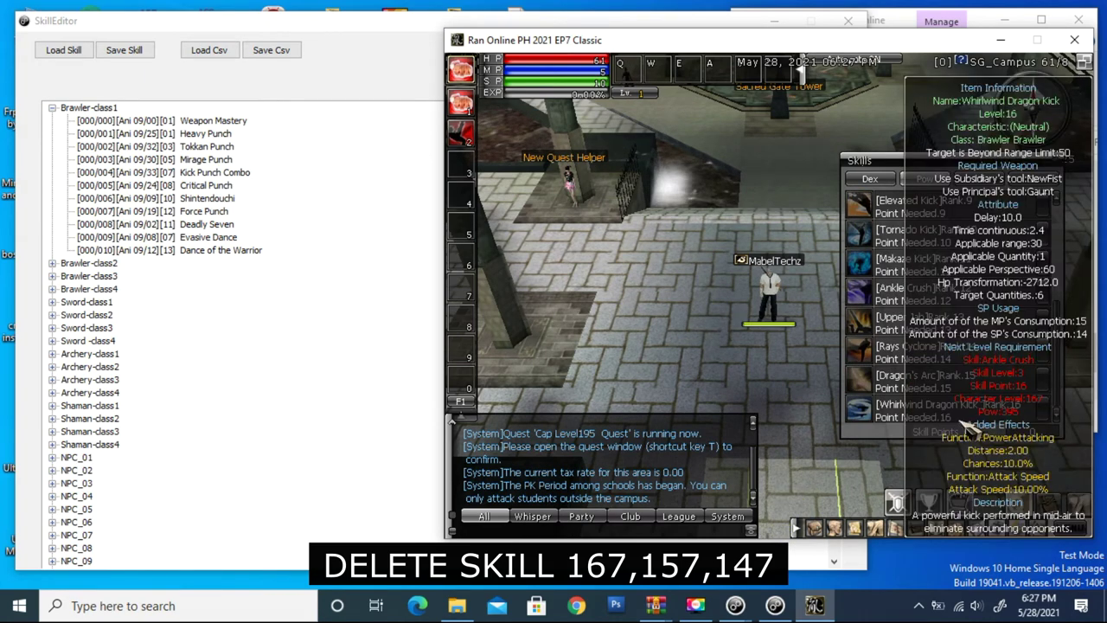
mouse_move(926, 353)
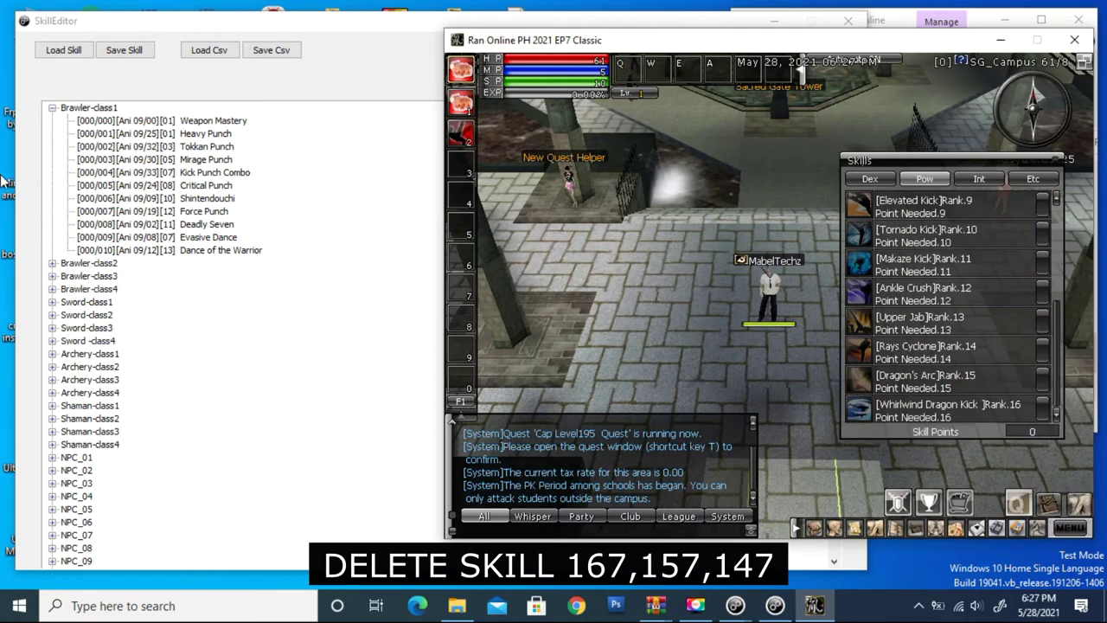
Collapse Brawler-class1 in SkillEditor and delete Whirlwind Dragon Kick from Brawler-class2, confirming the deletion
click(52, 108)
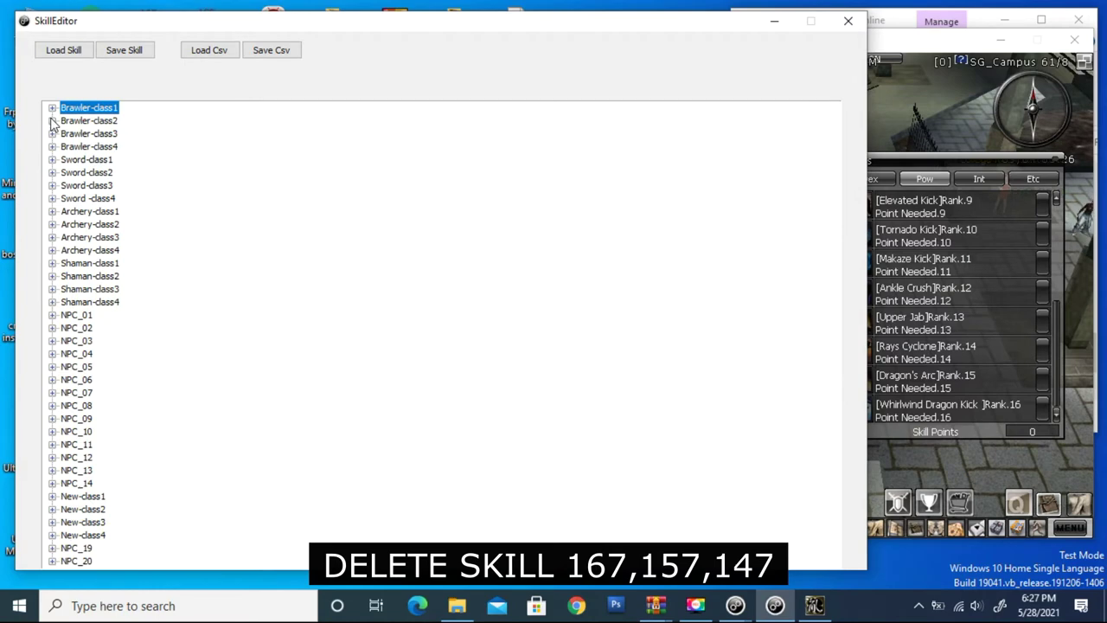
click(52, 121)
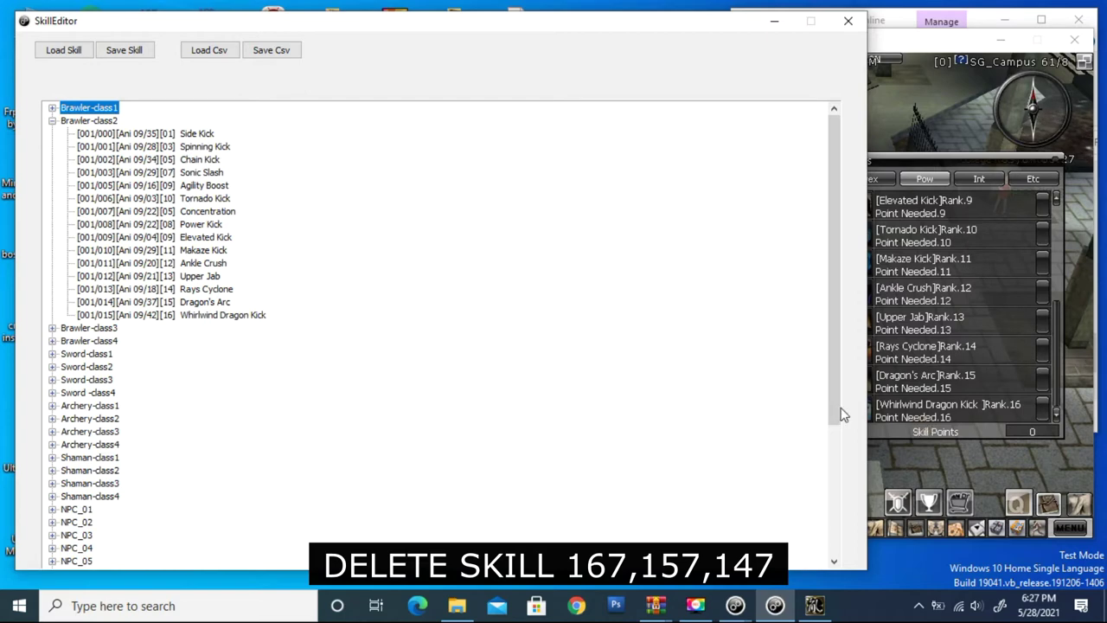
click(197, 316)
right_click(197, 317)
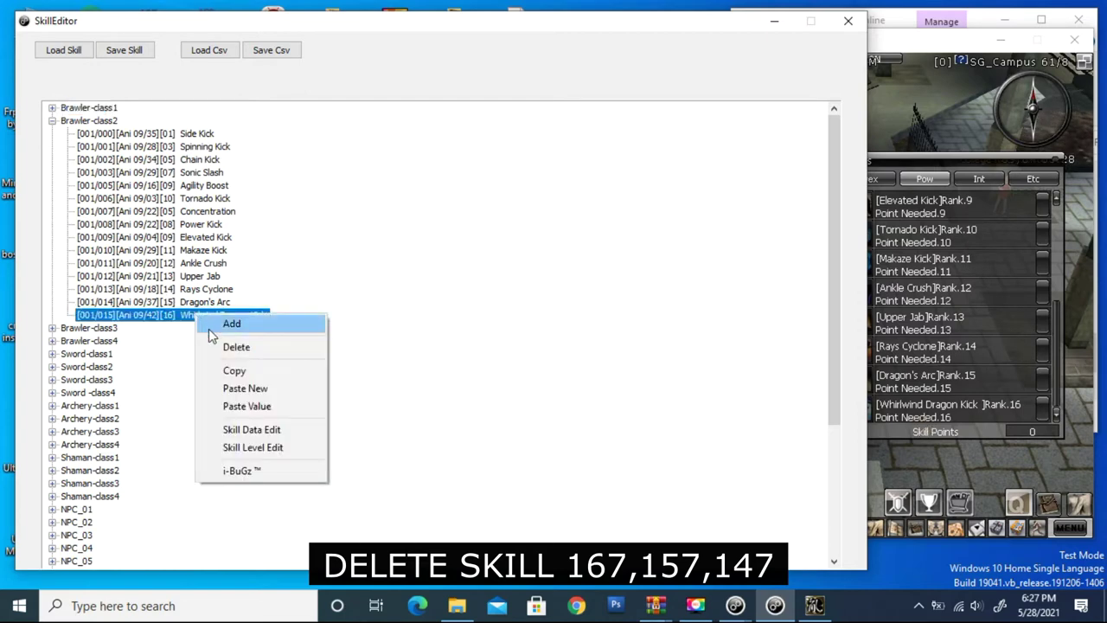
click(235, 347)
click(470, 323)
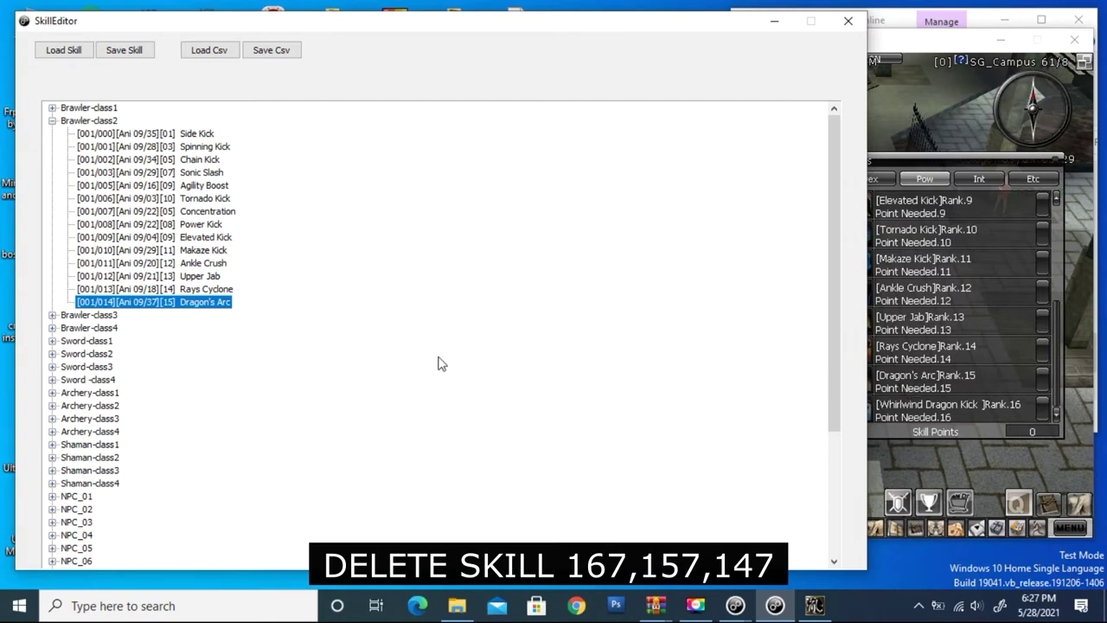
Delete the Dragon's Arc and Rays Cyclone skills from Brawler-class2, confirming each deletion, and collapse that class
right_click(190, 306)
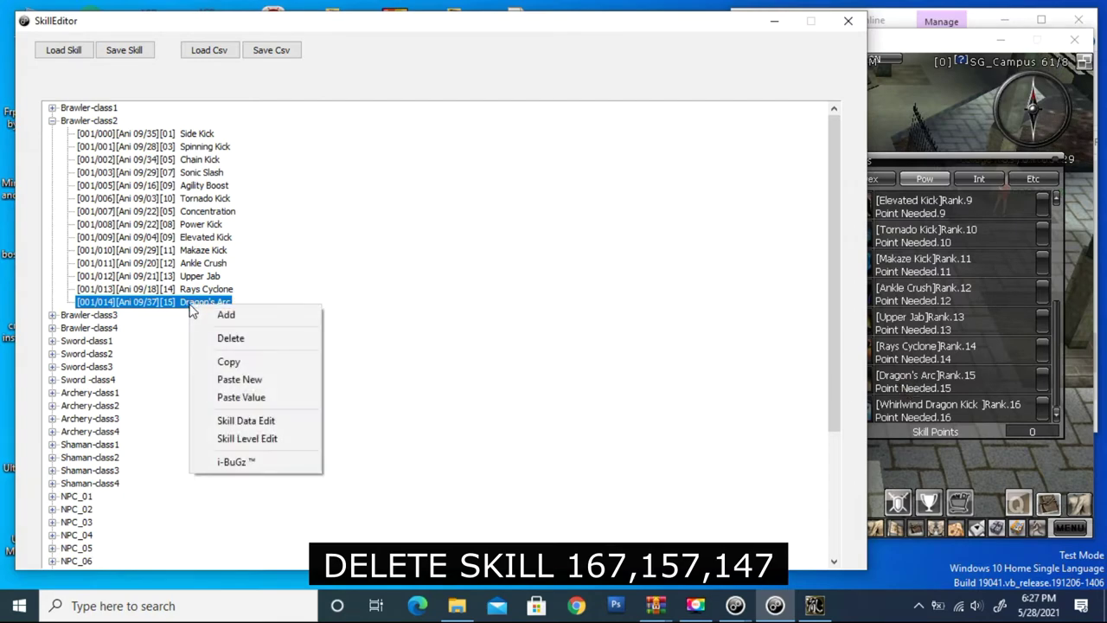
click(232, 340)
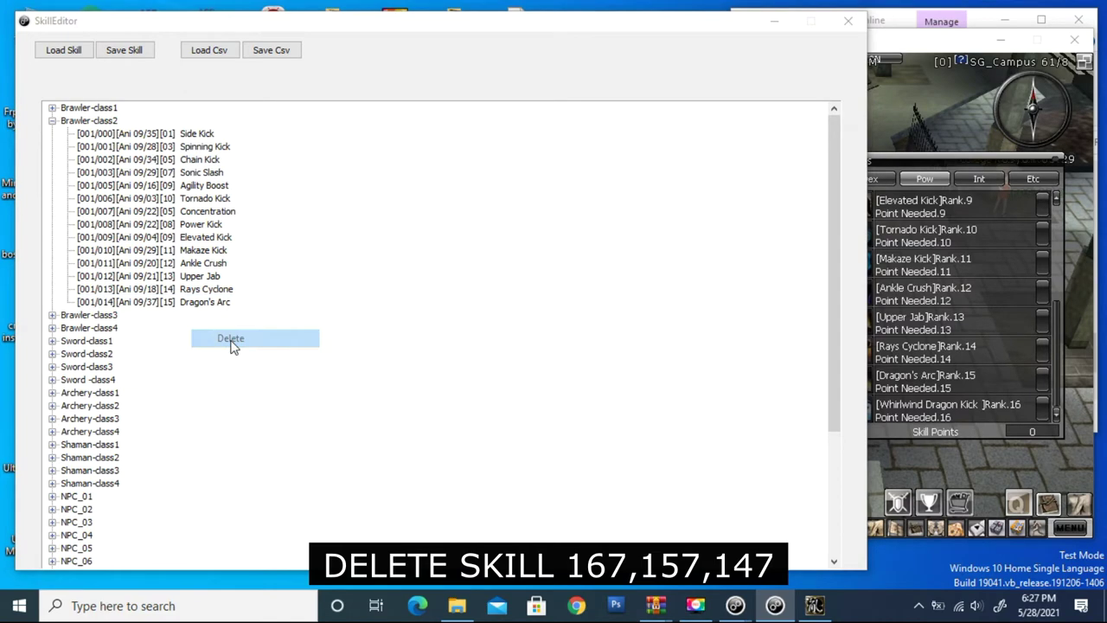
click(443, 326)
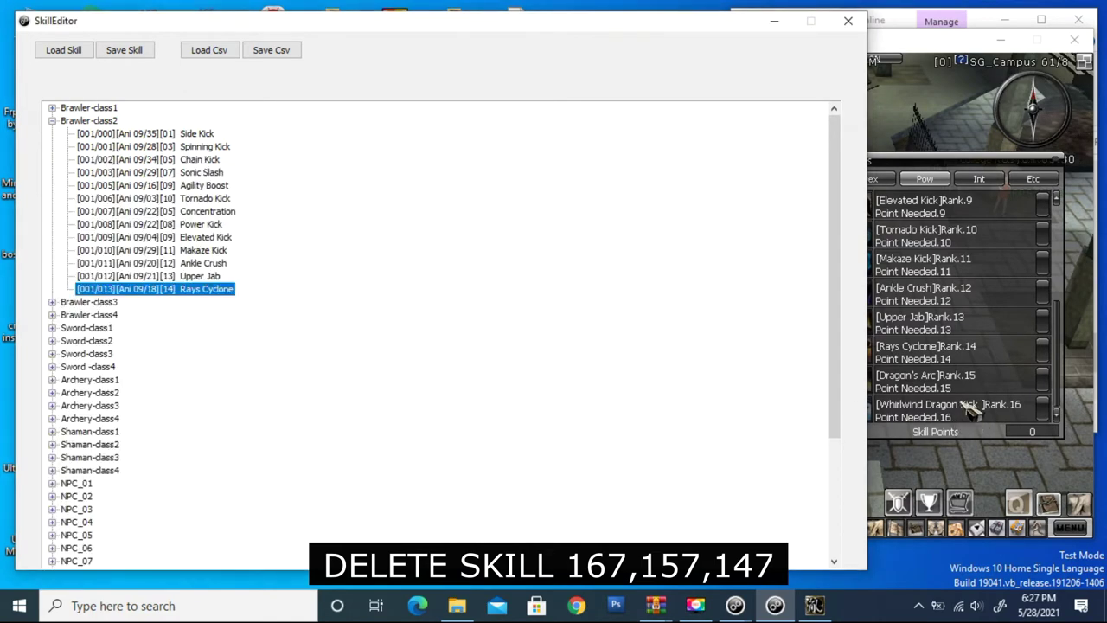
right_click(215, 297)
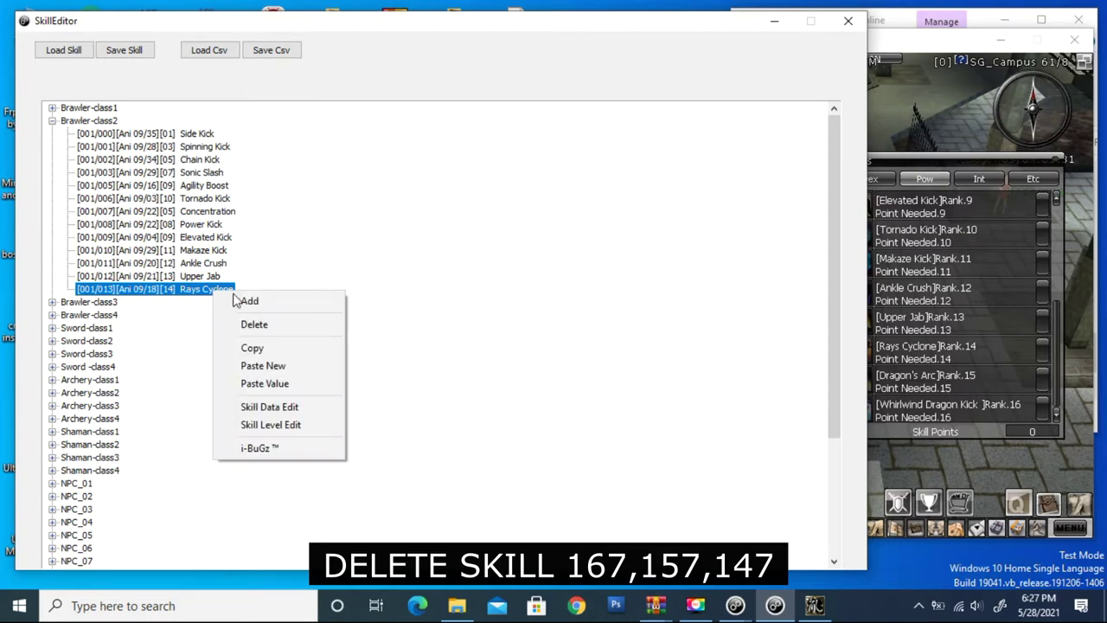
click(254, 324)
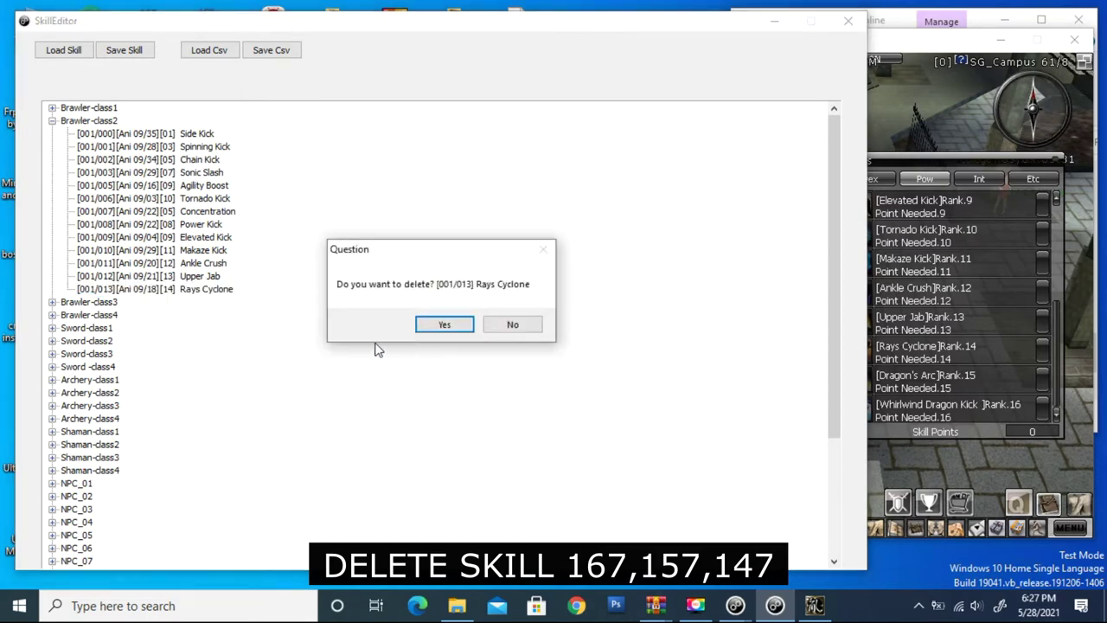
click(440, 329)
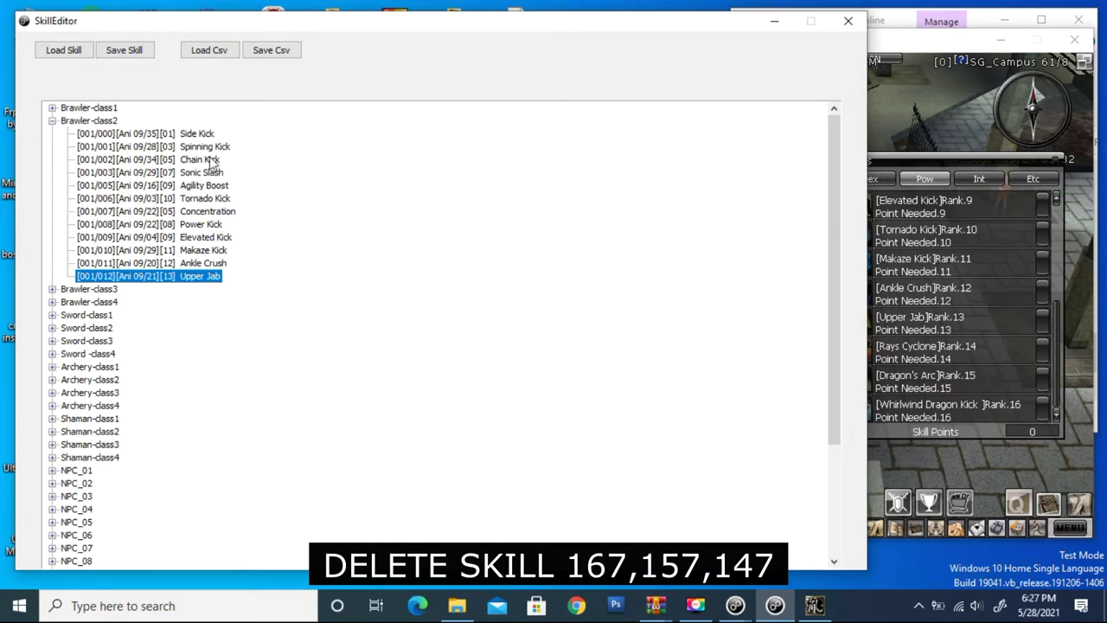
click(52, 121)
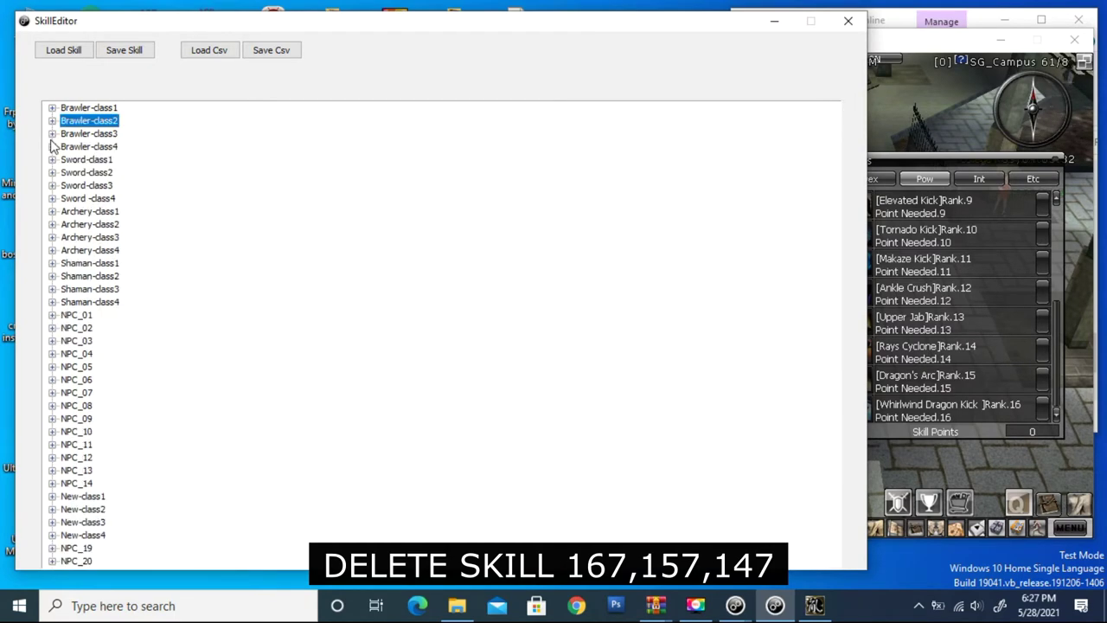
Expand Brawler-class3 and examine the in-game Int skills, including their character level requirements and the highest-ranked entries
click(52, 134)
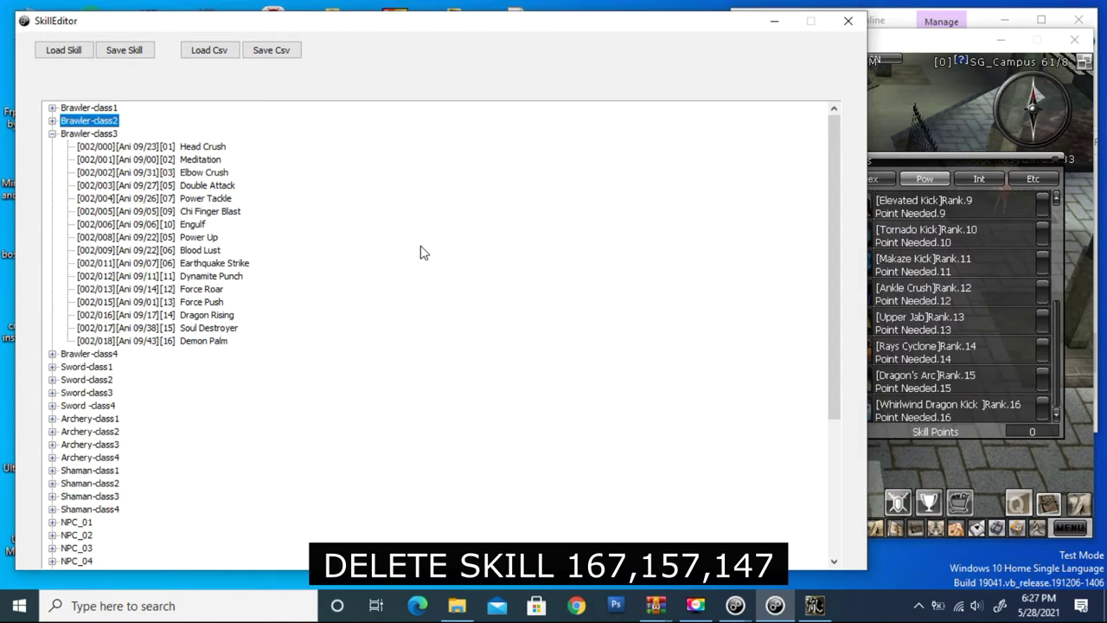
click(948, 167)
click(978, 179)
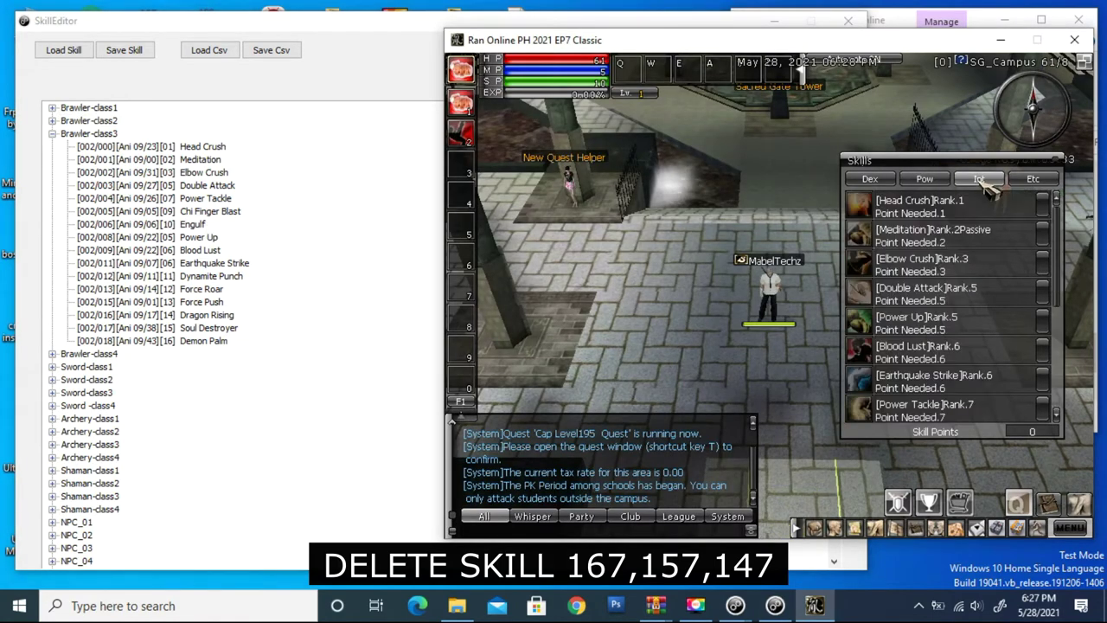
mouse_move(946, 417)
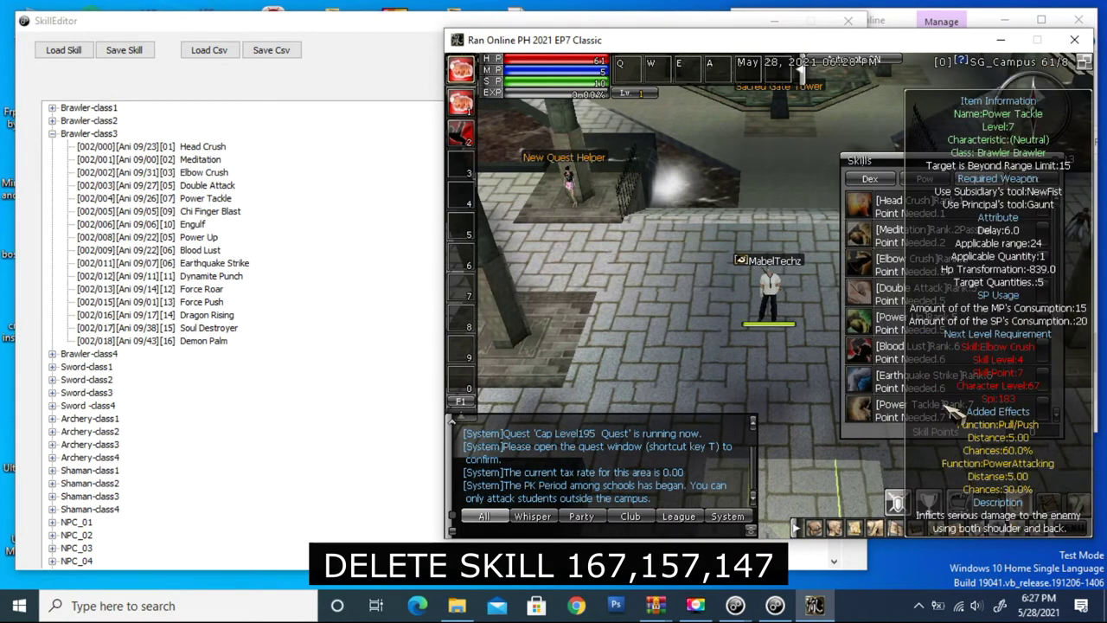
mouse_move(919, 386)
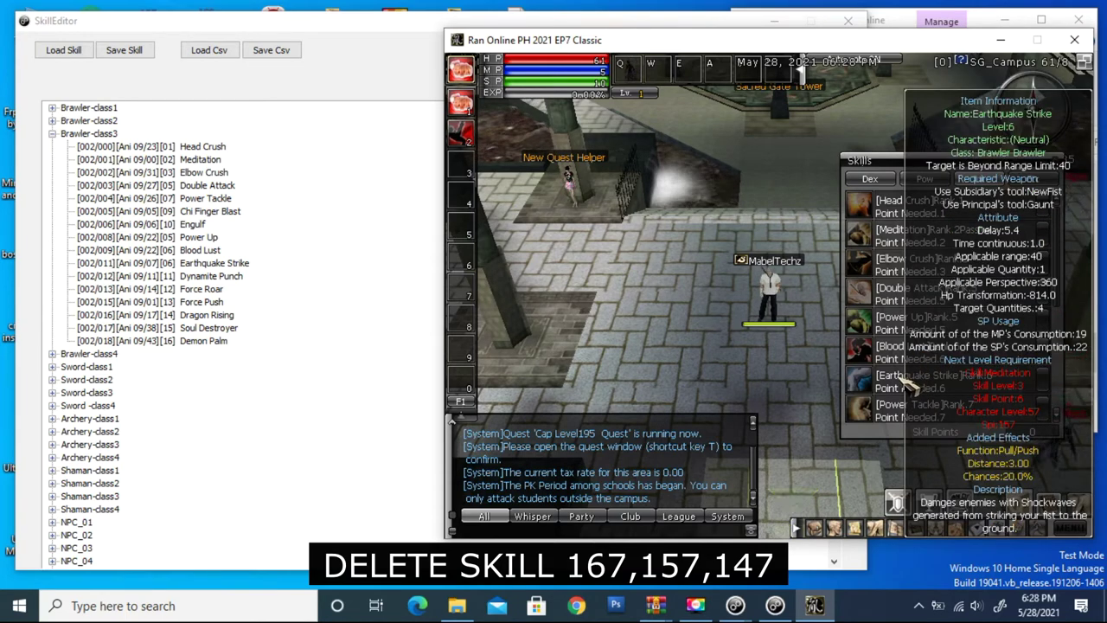
mouse_move(904, 415)
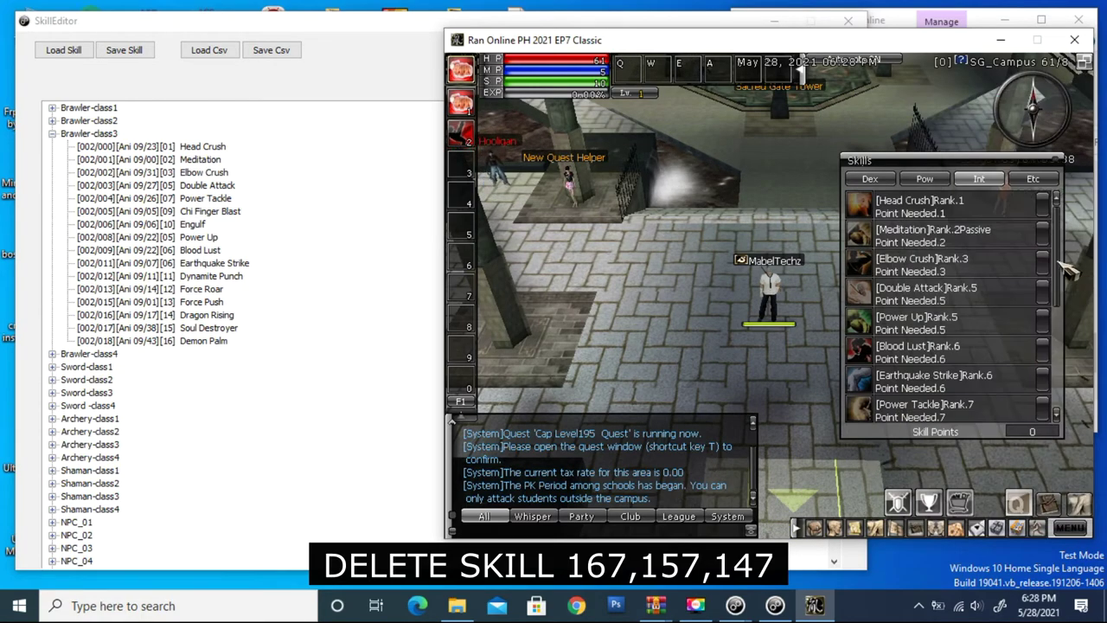
scroll(1059, 294, down, 8)
click(685, 299)
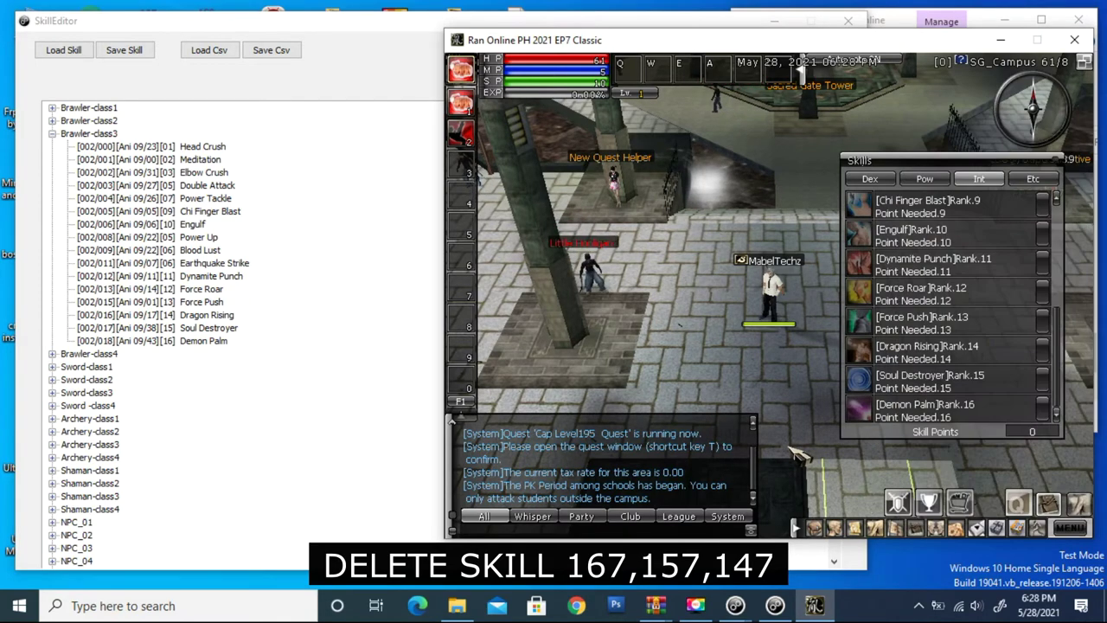
Return to SkillEditor and delete the Demon Palm skill from Brawler-class3, confirming the deletion
click(408, 25)
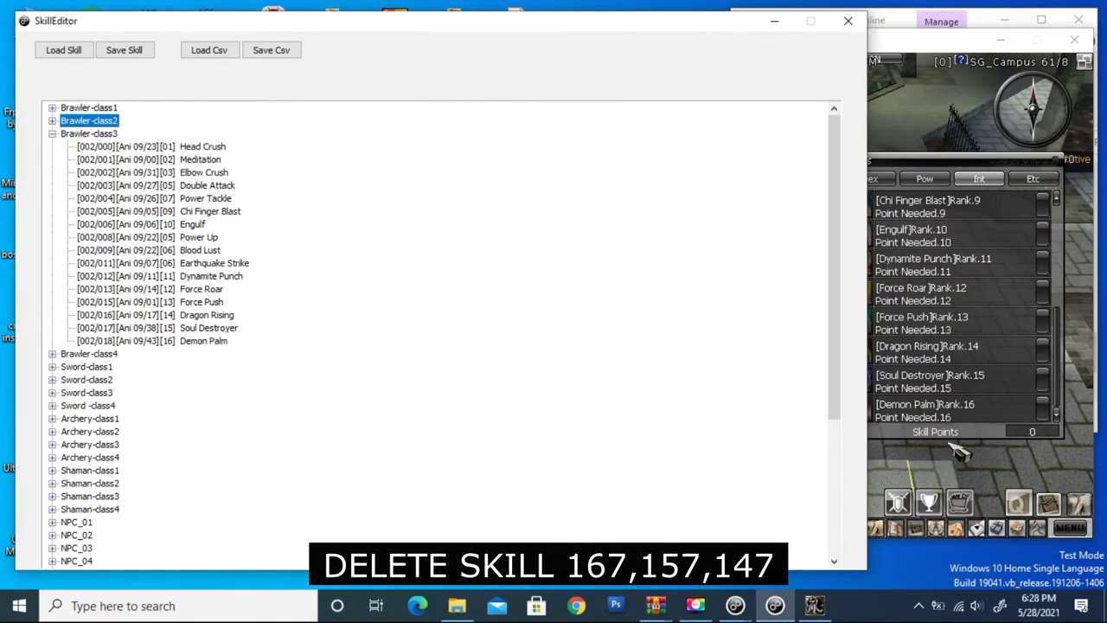
click(195, 342)
right_click(194, 342)
click(227, 370)
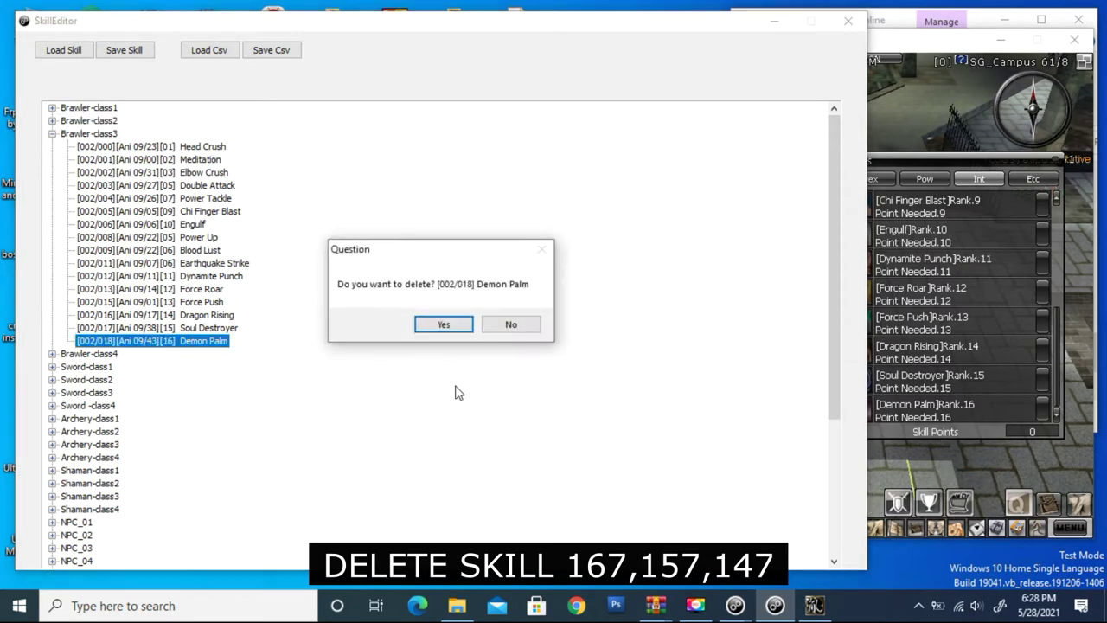
click(448, 326)
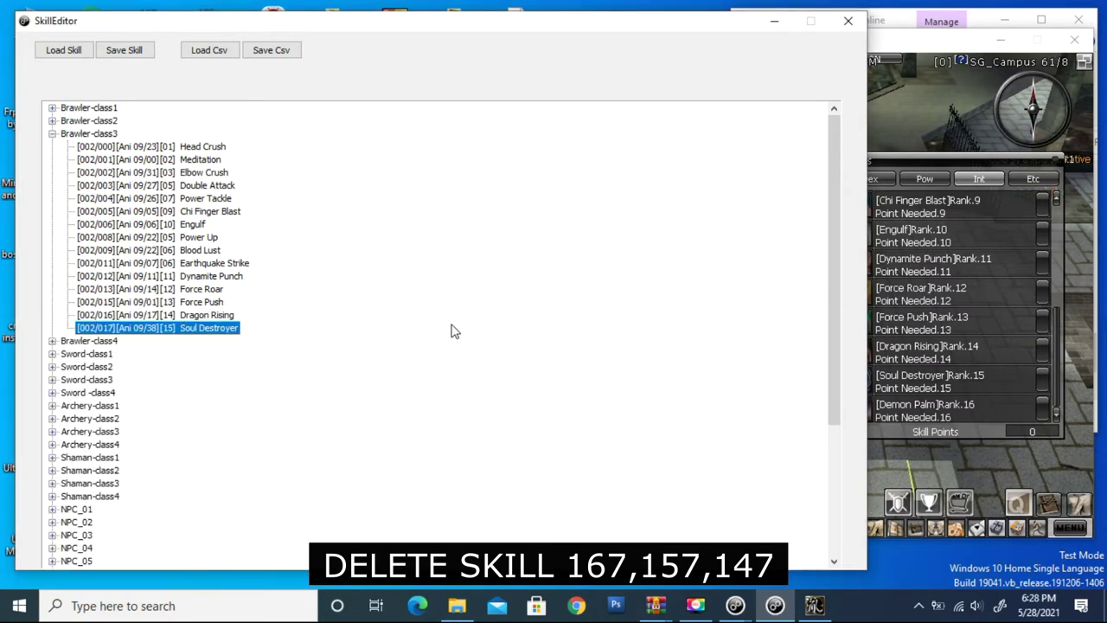
Delete the Soul Destroyer and Dragon Rising skills from Brawler-class3, confirming each deletion, and collapse that class
right_click(206, 333)
click(235, 356)
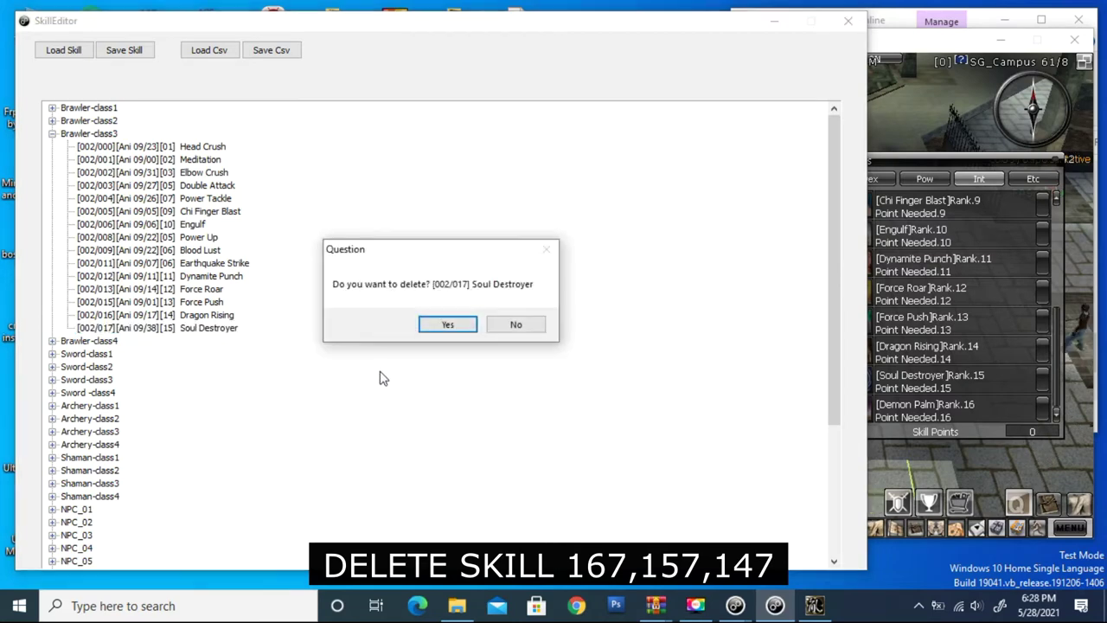
click(435, 328)
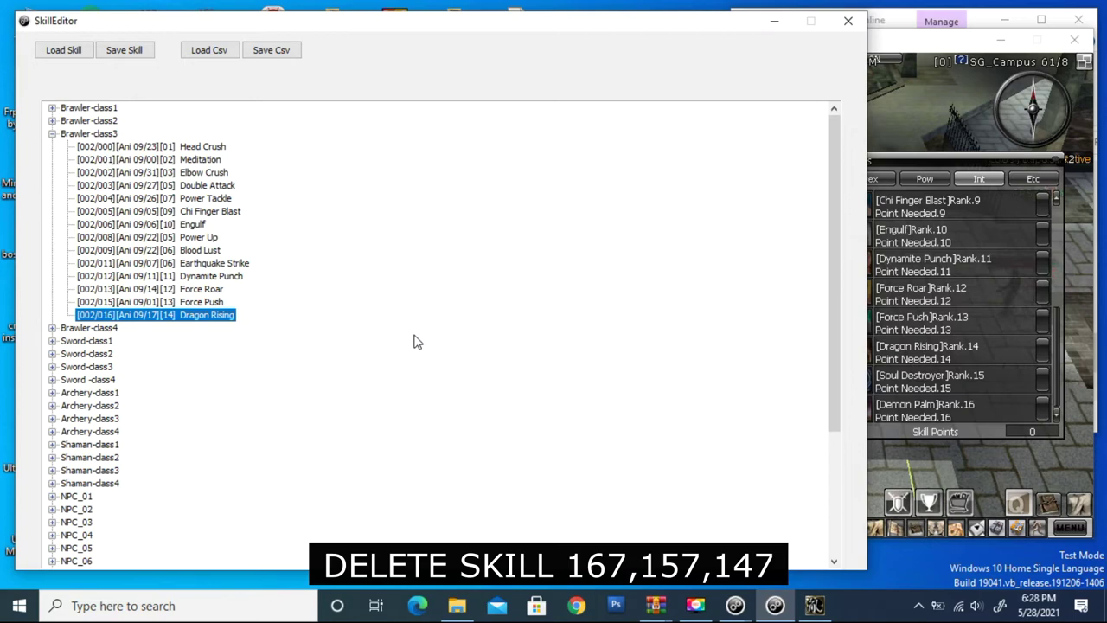
right_click(207, 317)
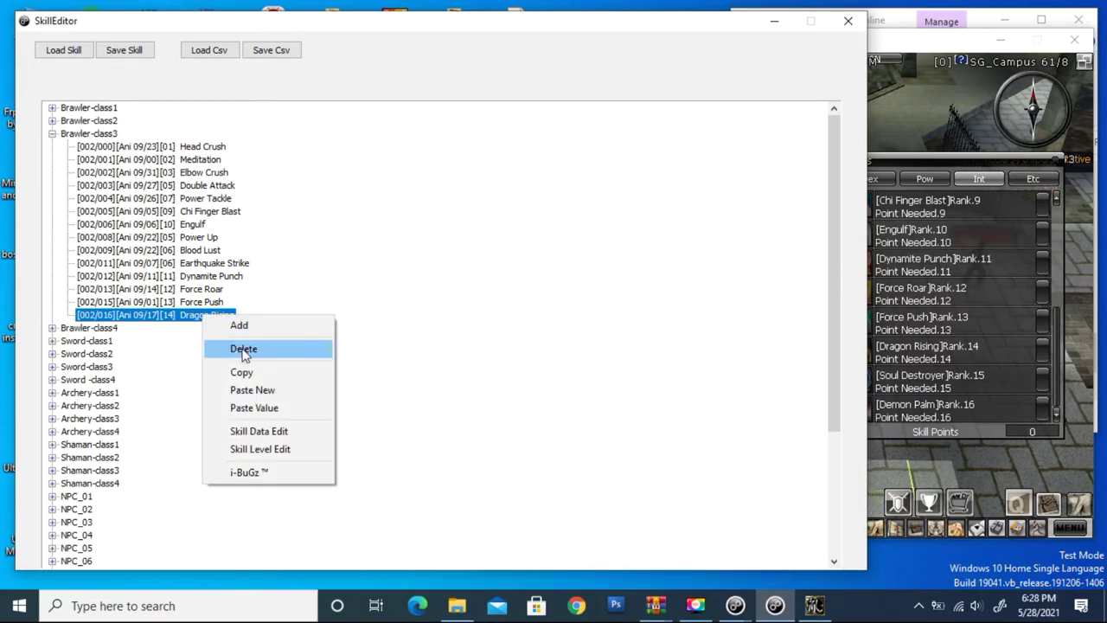
click(237, 347)
click(436, 326)
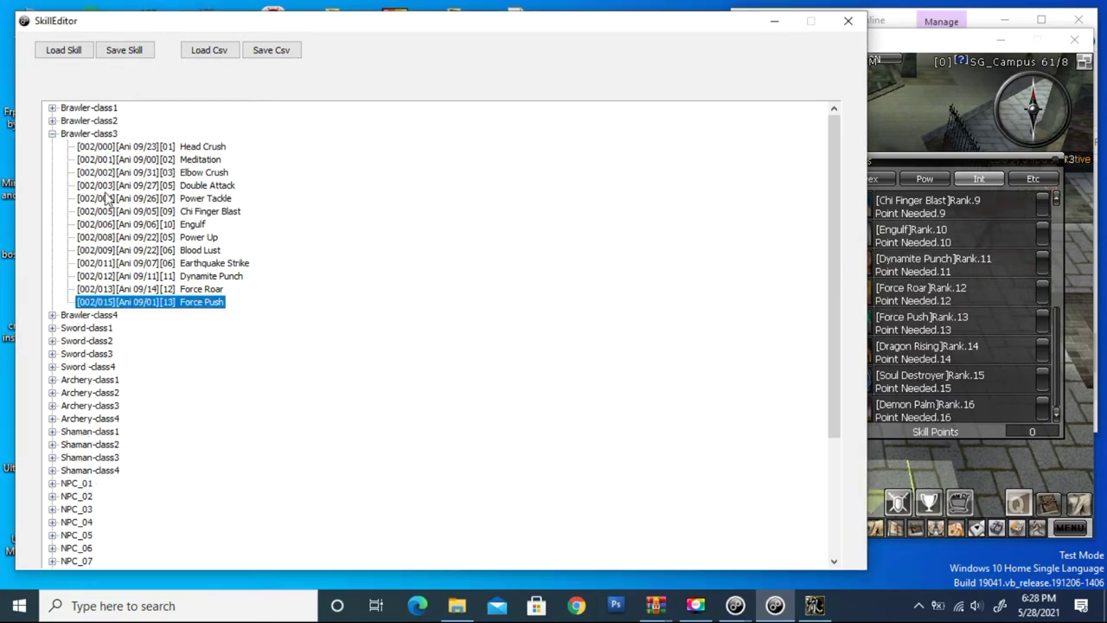
click(52, 134)
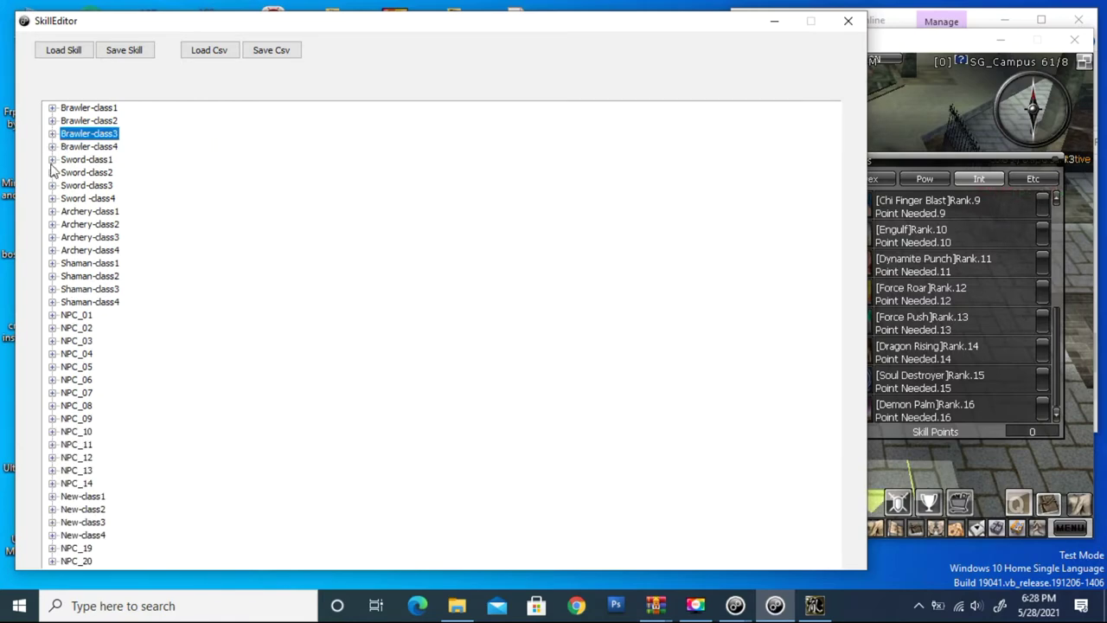
Expand Brawler-class4 and check the character level requirements of the Etc skills in the in-game Skills window
click(53, 147)
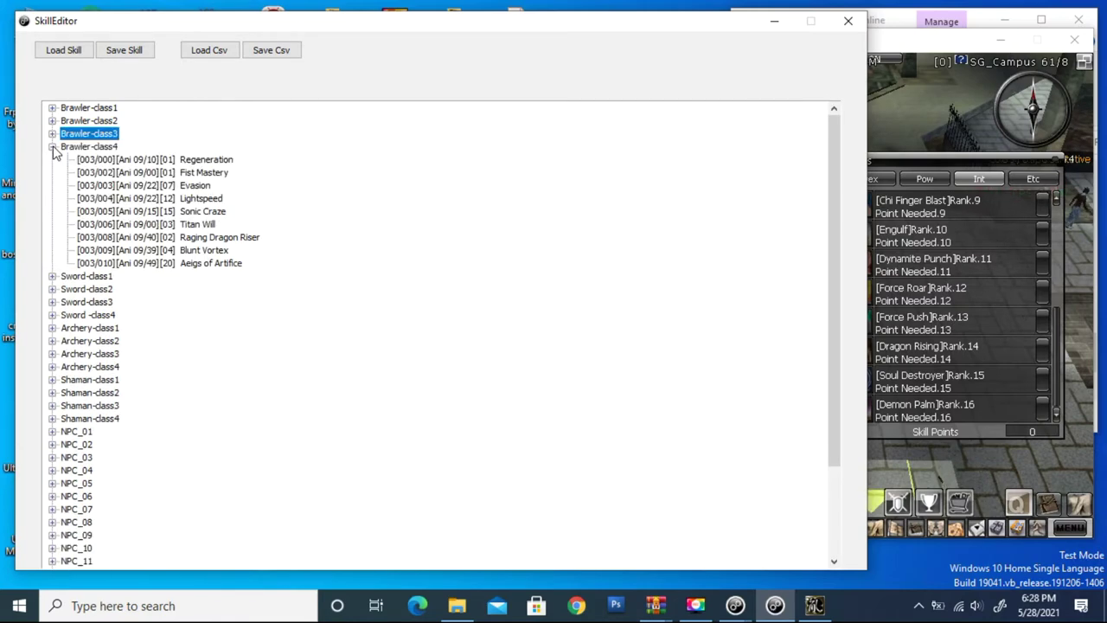
click(1035, 179)
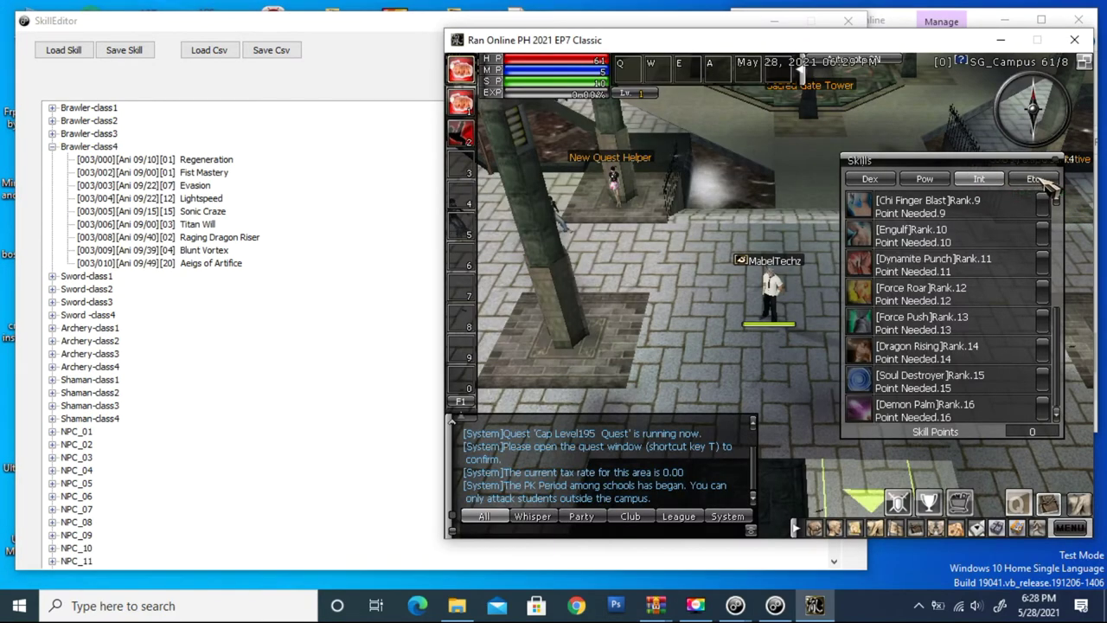
scroll(1020, 346, down, 1)
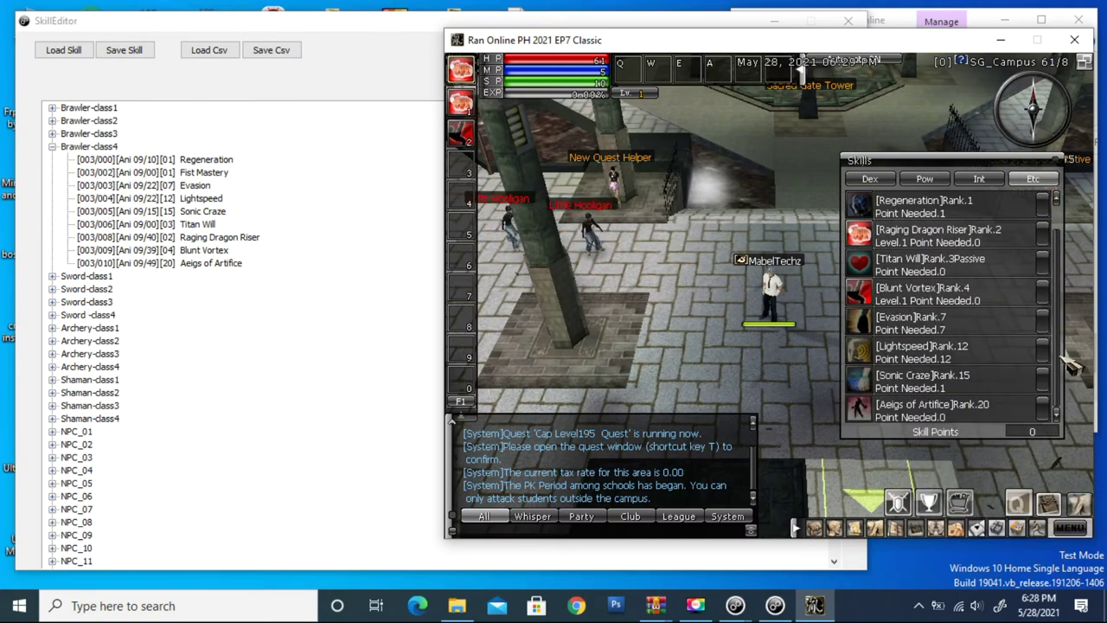
mouse_move(869, 415)
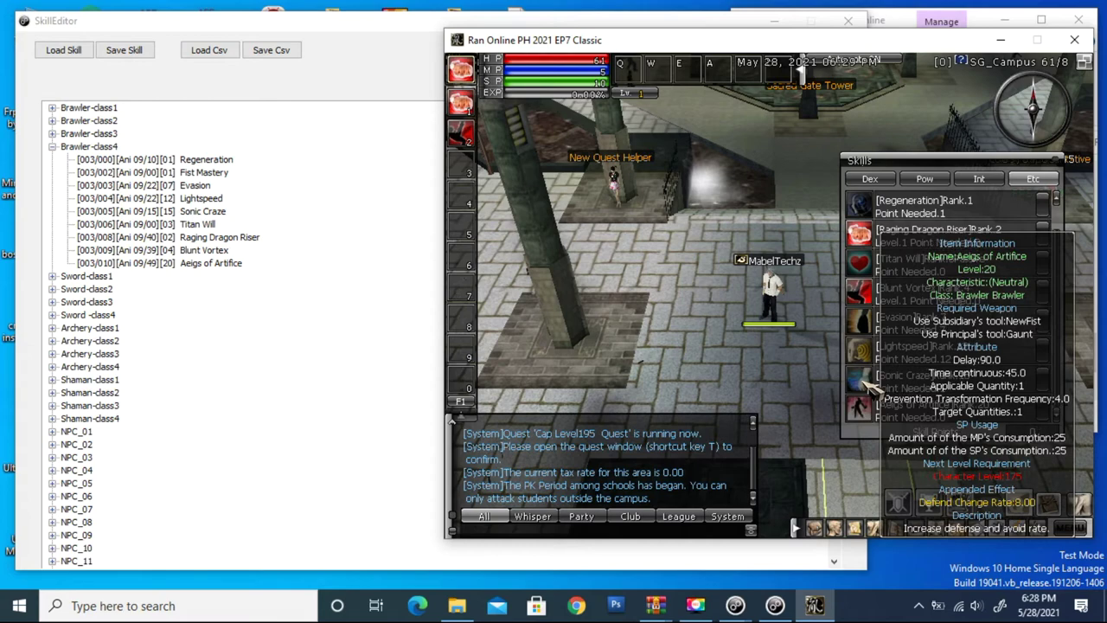
mouse_move(871, 385)
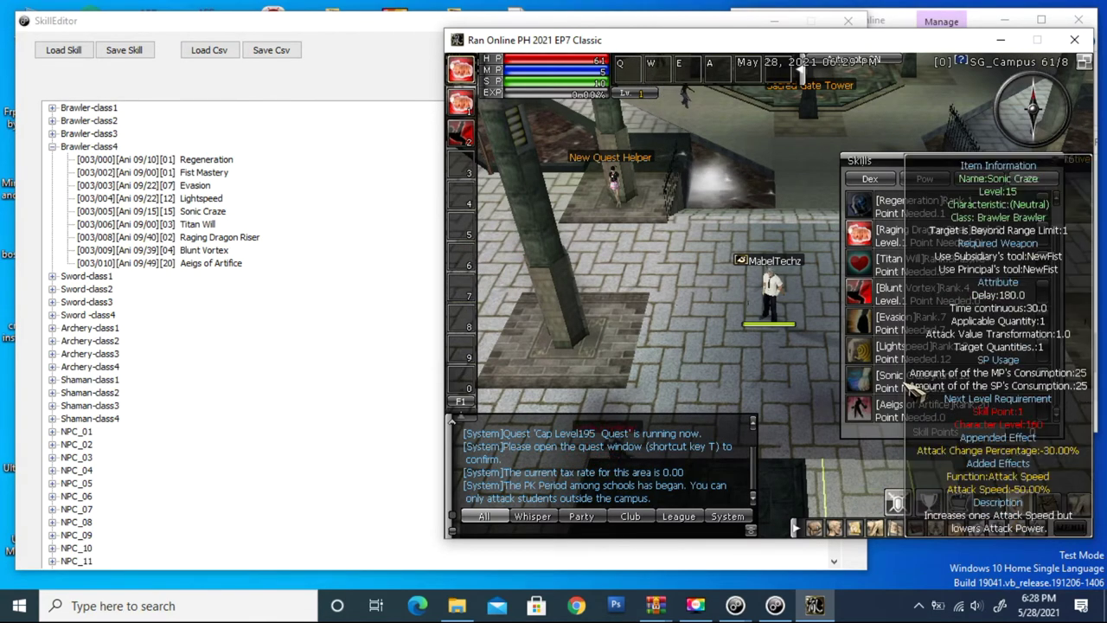
mouse_move(900, 355)
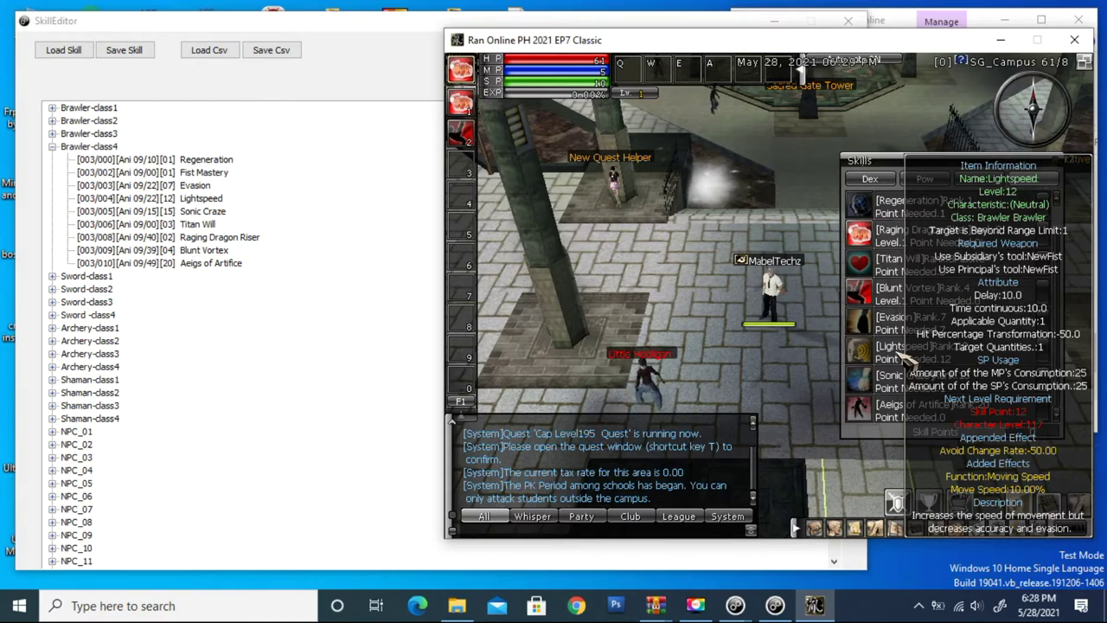
mouse_move(898, 302)
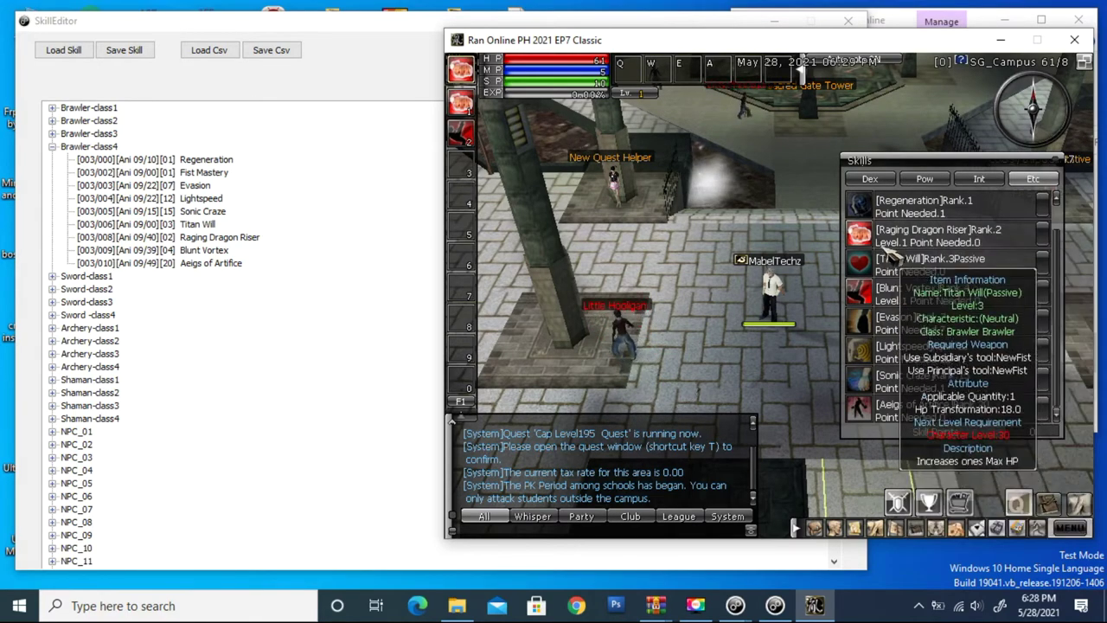
mouse_move(906, 389)
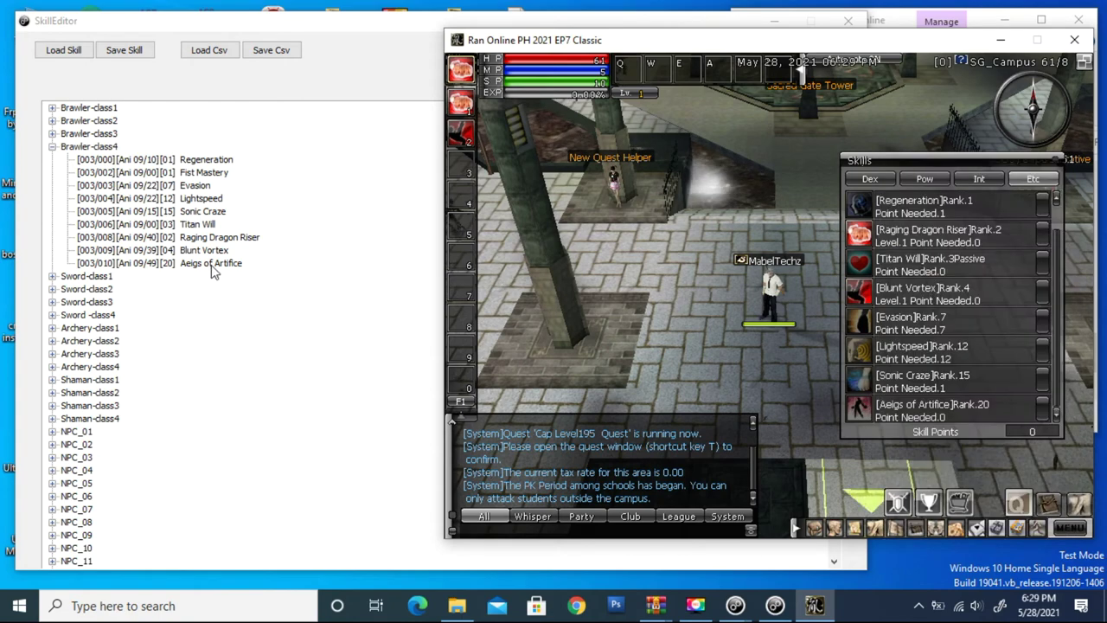
Delete the Aeigs of Artifice skill from Brawler-class4 in SkillEditor, confirming the deletion
click(212, 263)
right_click(214, 264)
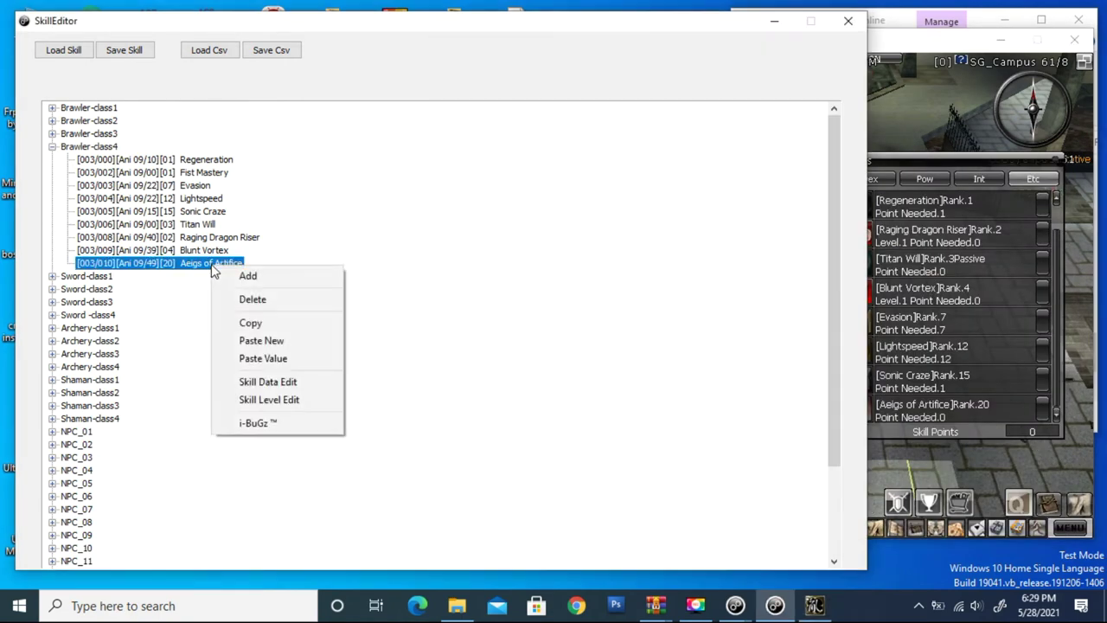
click(249, 300)
click(445, 326)
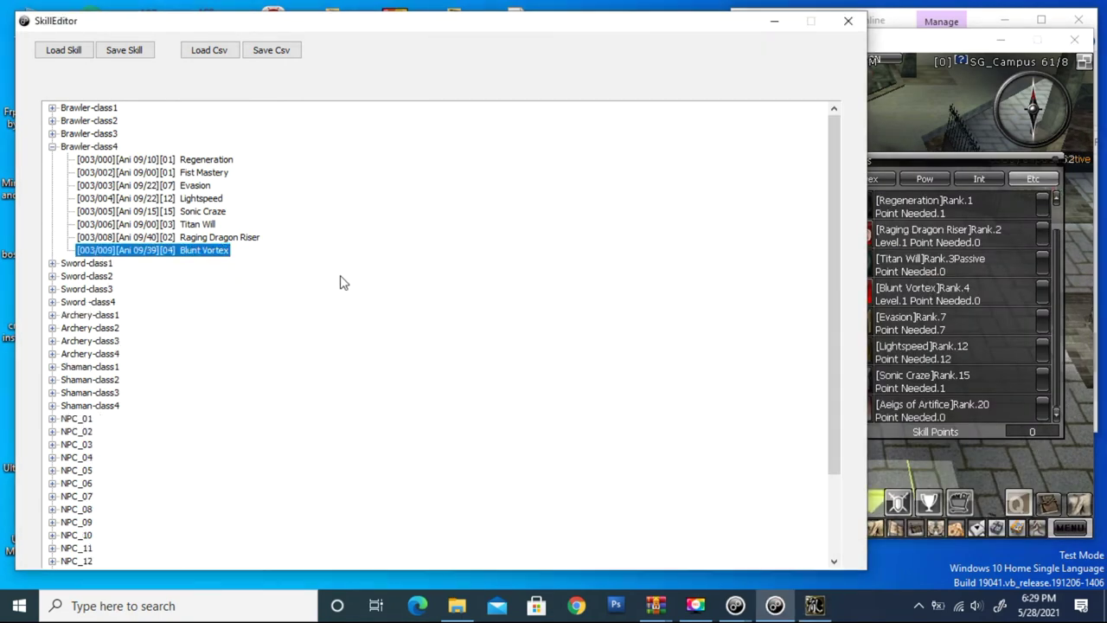
Delete the Sonic Craze skill from Brawler-class4, confirm the deletion, and collapse that class
click(201, 212)
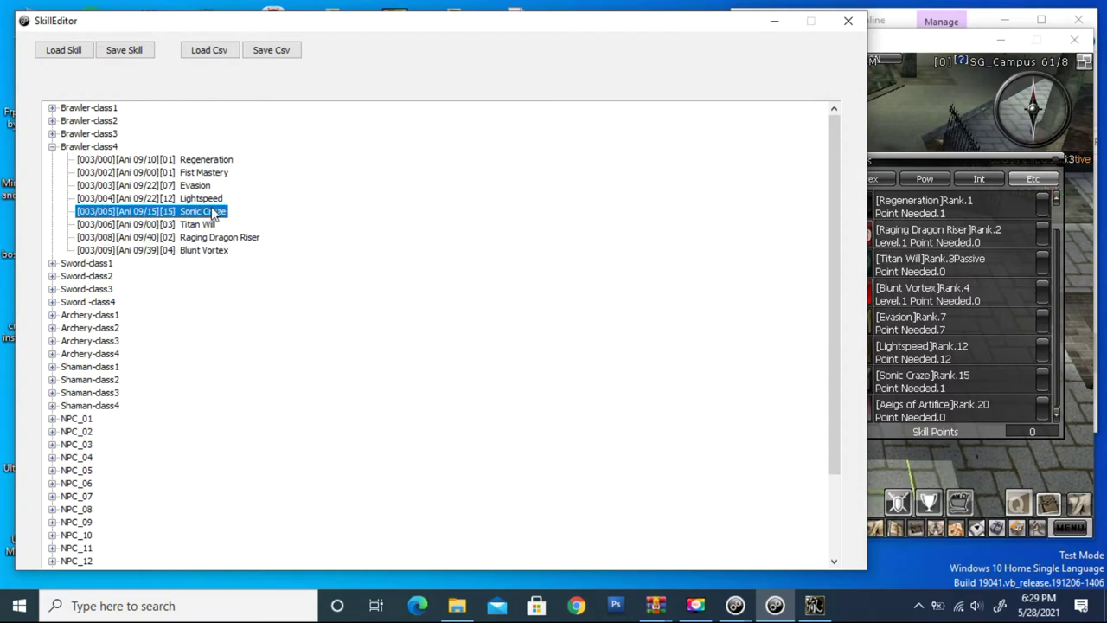
right_click(209, 214)
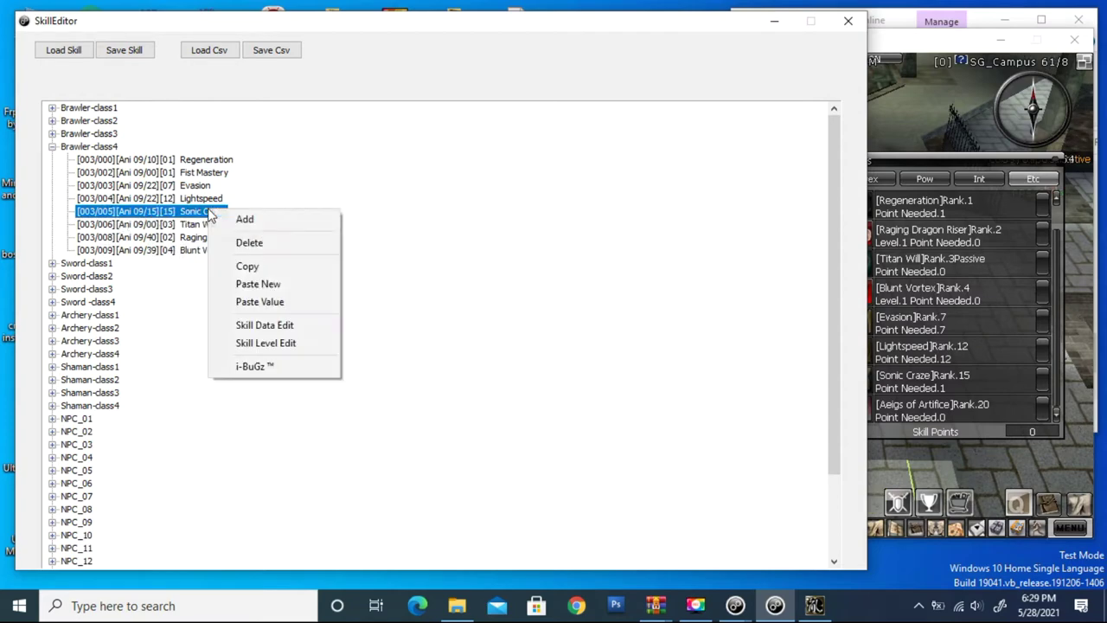
click(250, 243)
click(446, 324)
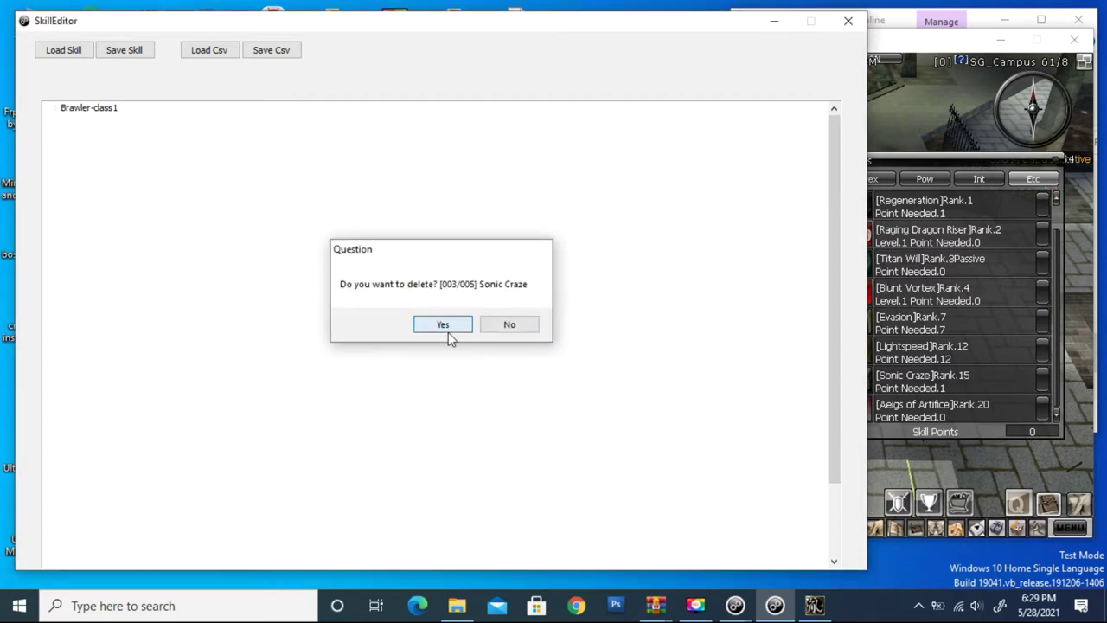
click(53, 148)
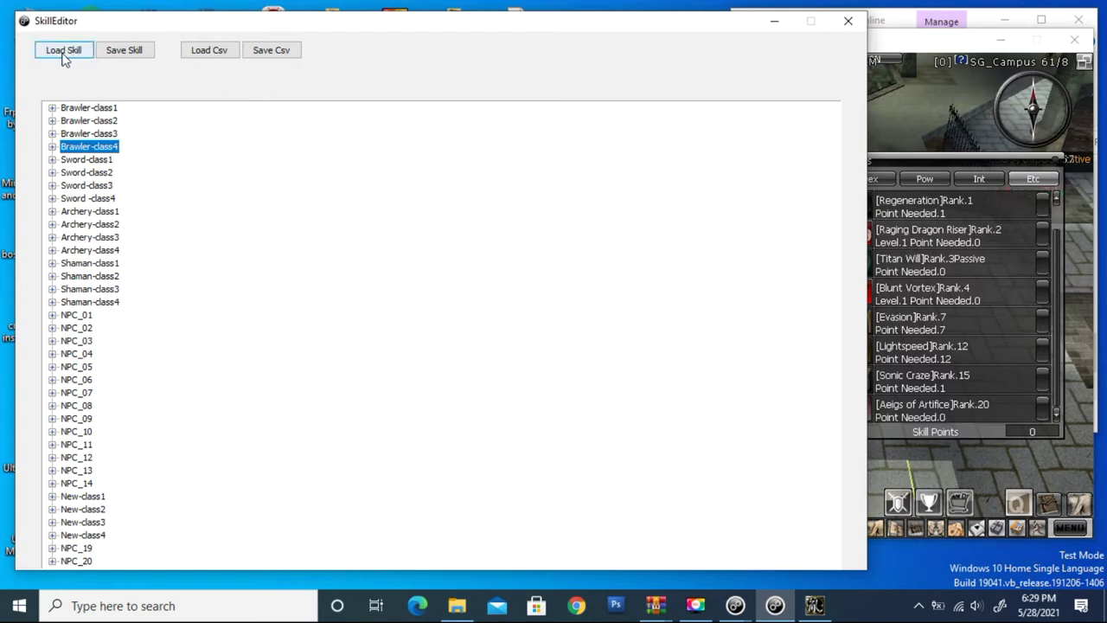
Save the edited skills over the existing skill.ssf in the glogic folder
click(124, 49)
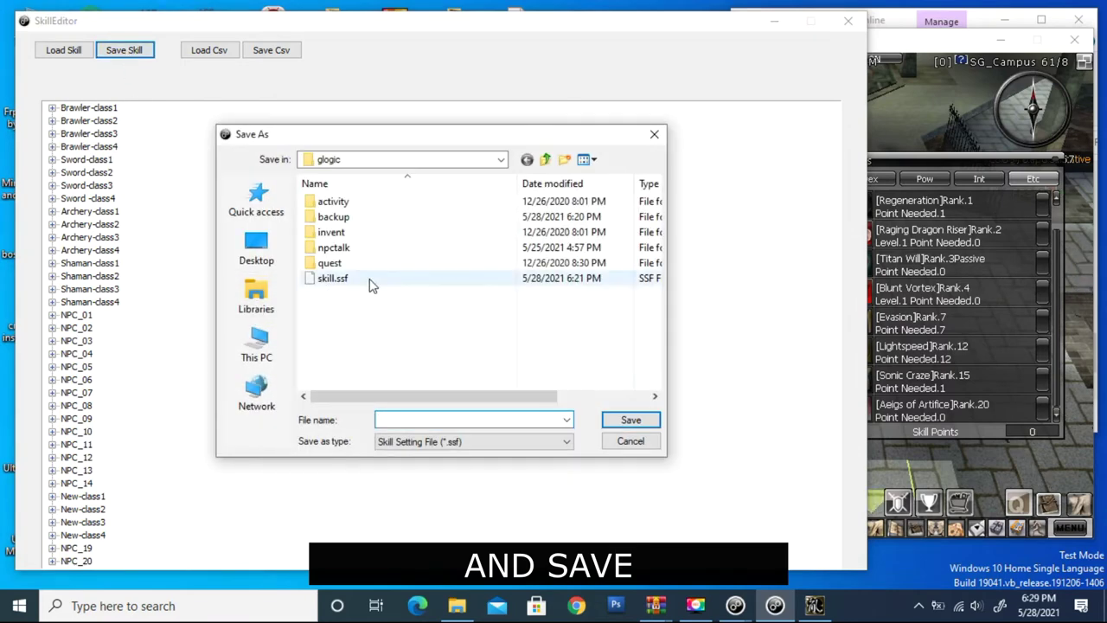
double_click(333, 282)
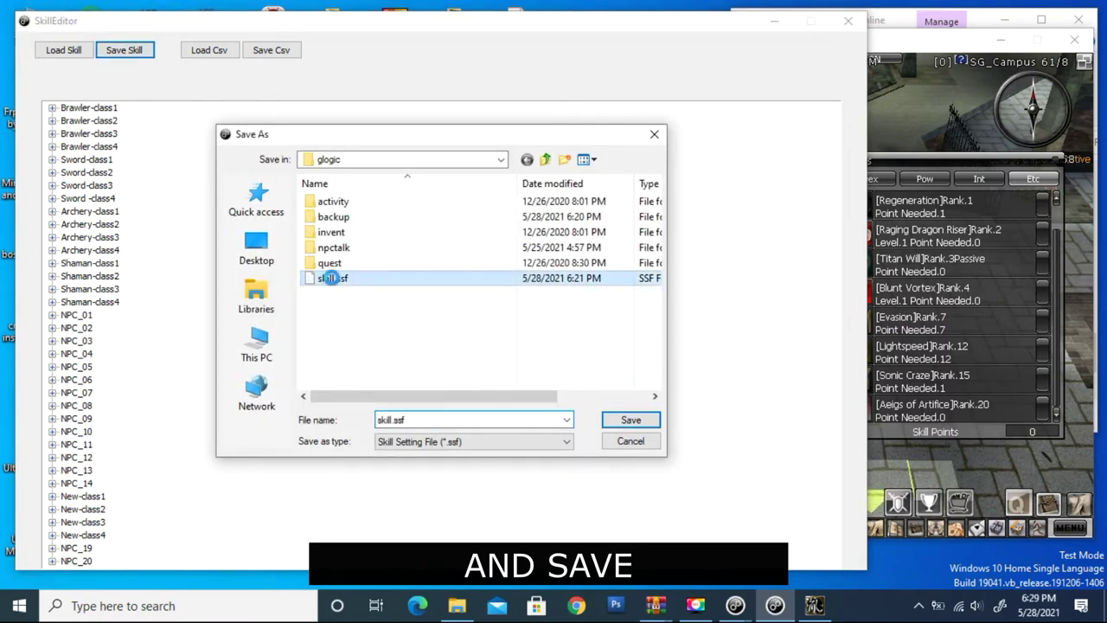
click(596, 310)
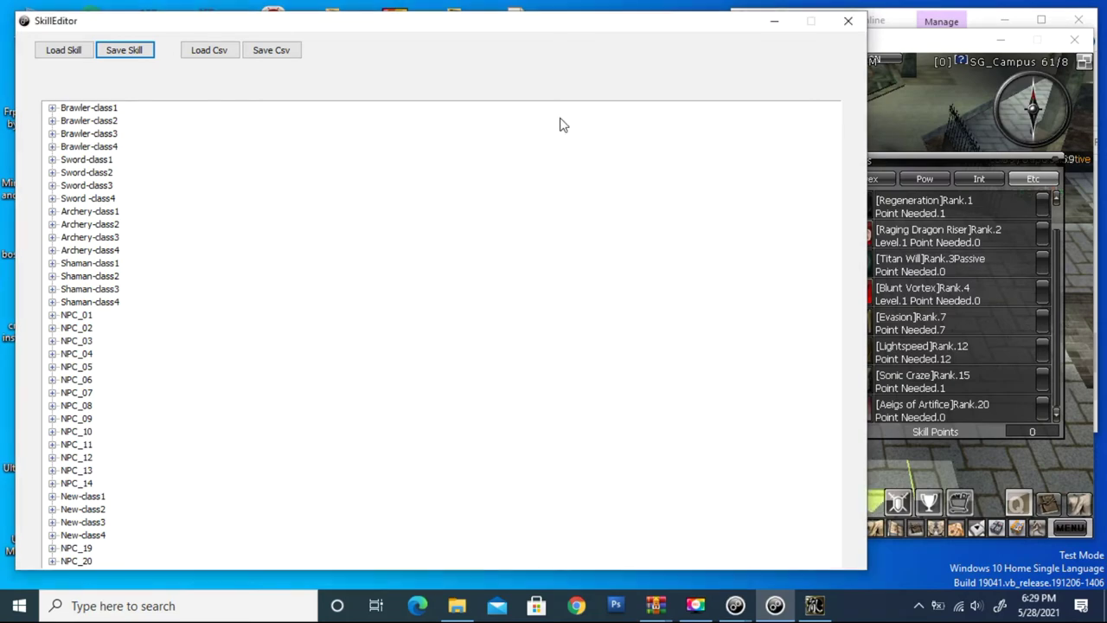
Close the running Ran Online game and SkillEditor
click(906, 45)
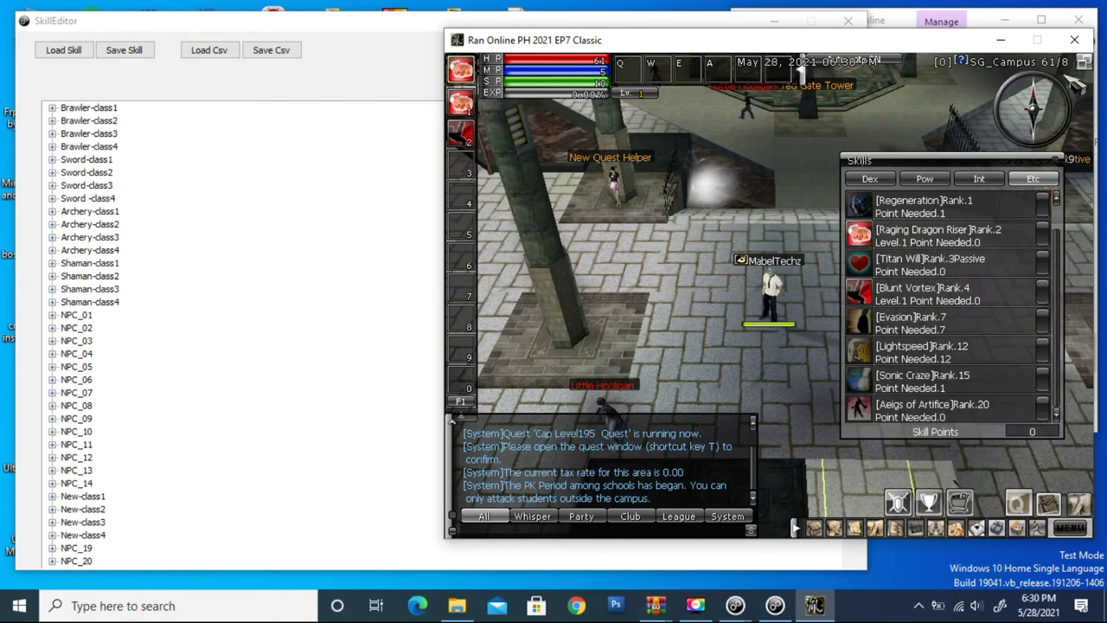
click(1074, 42)
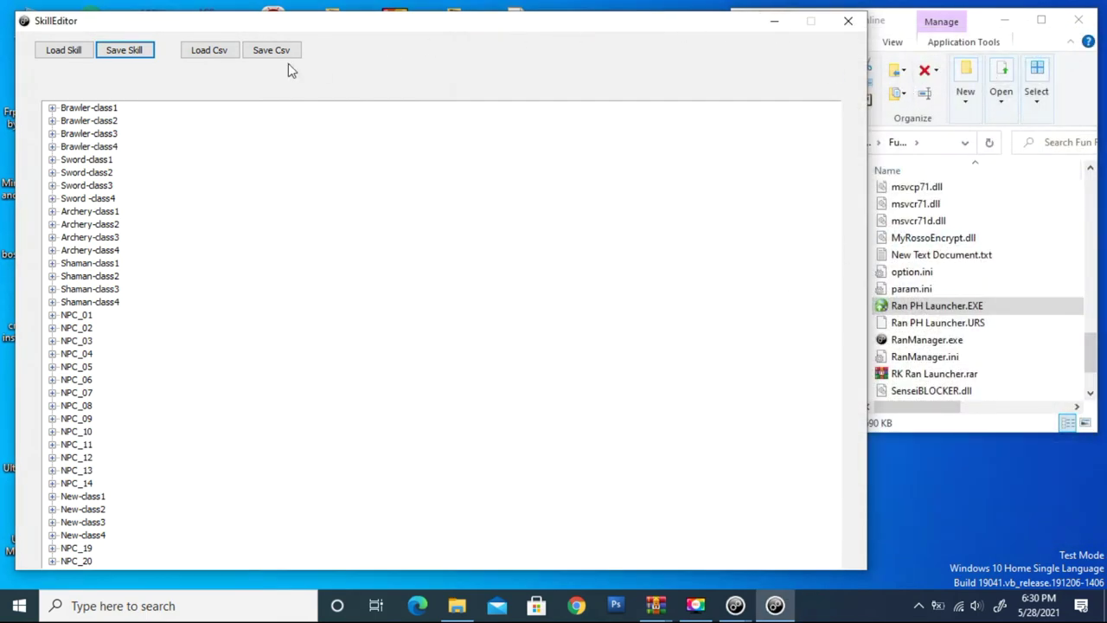
click(849, 21)
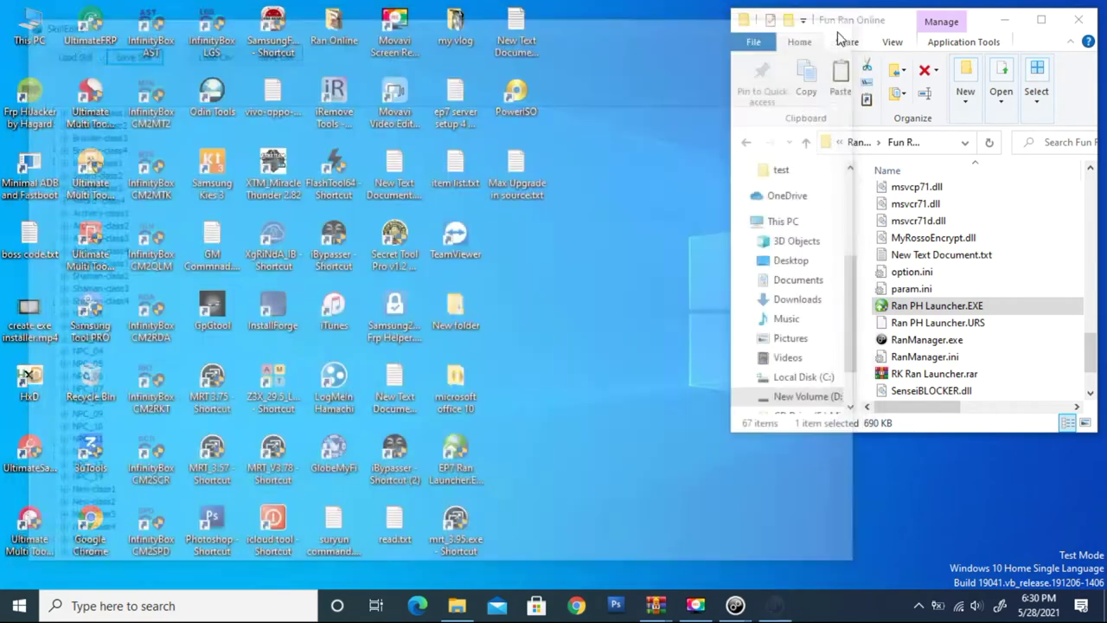
Switch to Ran Tool, encrypt skill.ssf in place, and close both Ran Tool windows
mouse_move(735, 607)
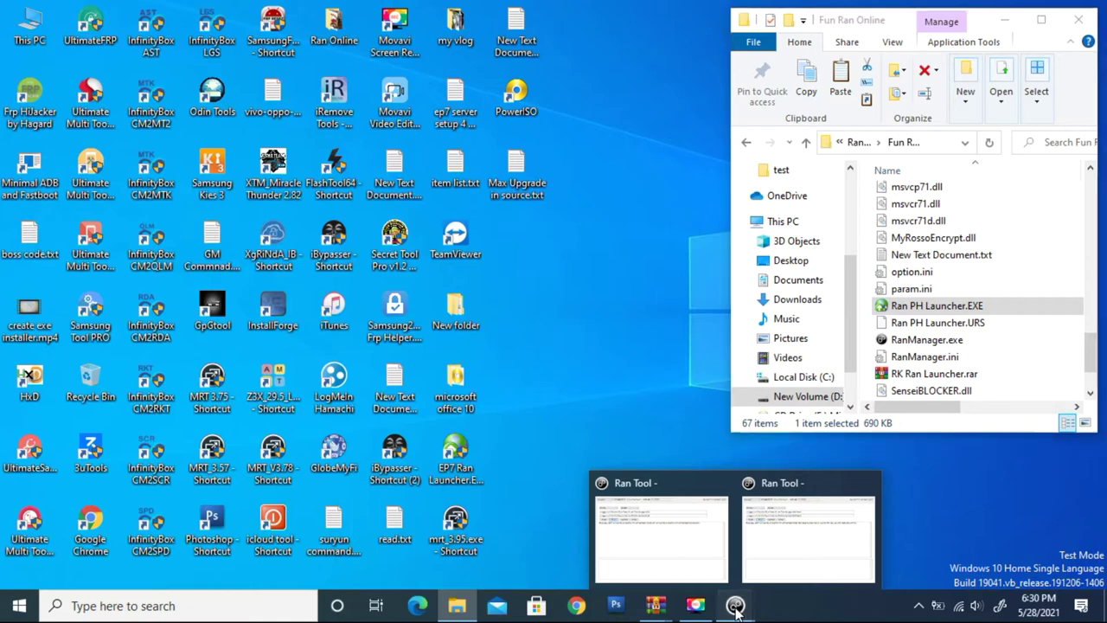
click(666, 497)
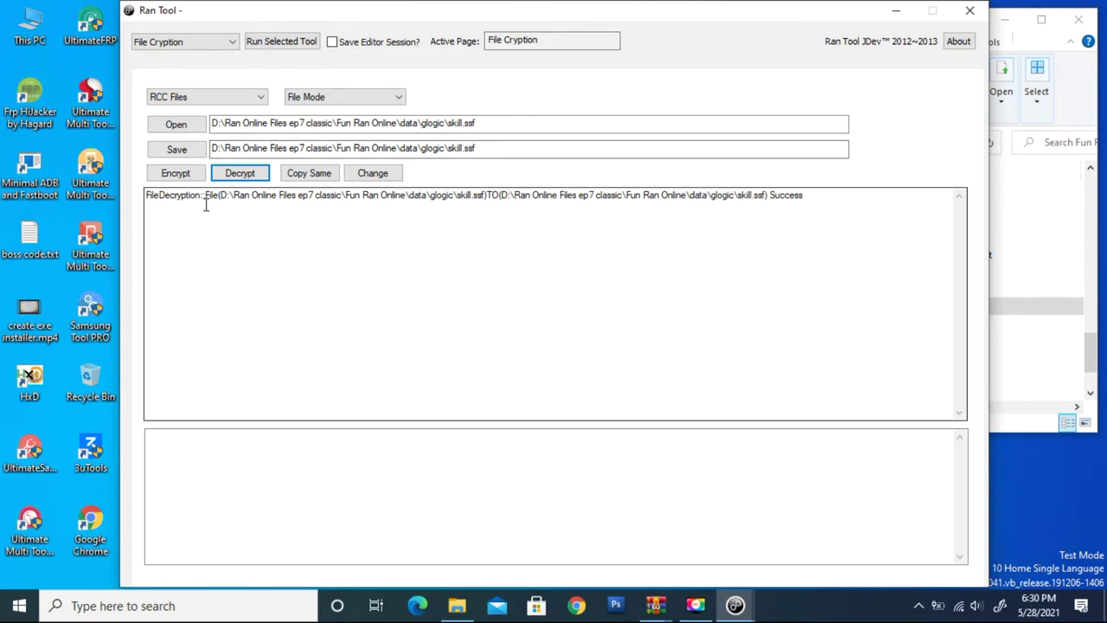
click(175, 173)
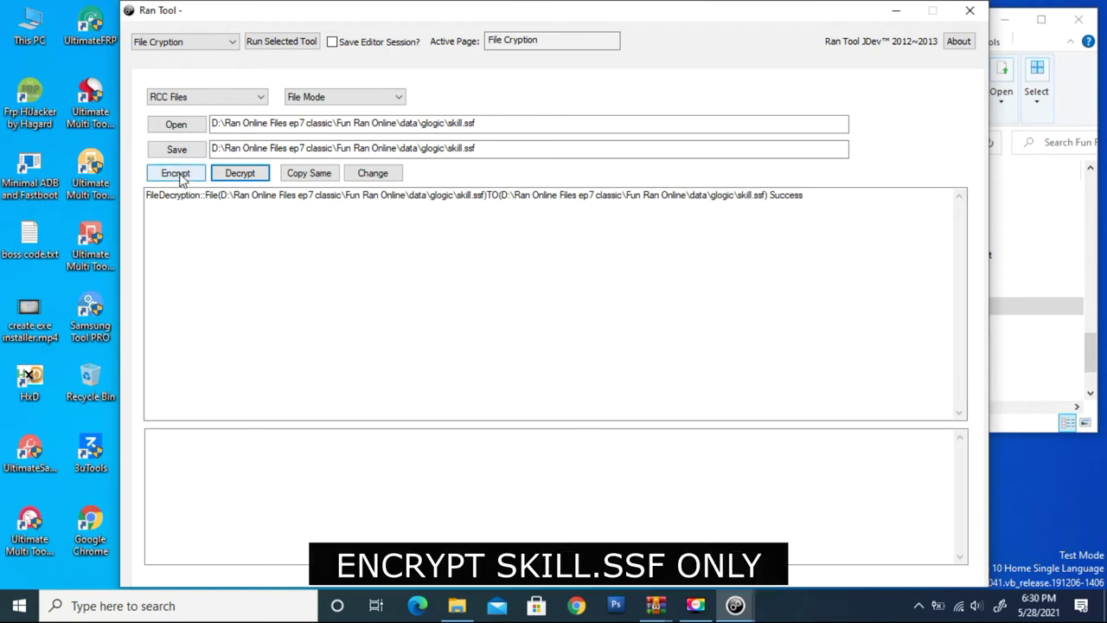
click(972, 12)
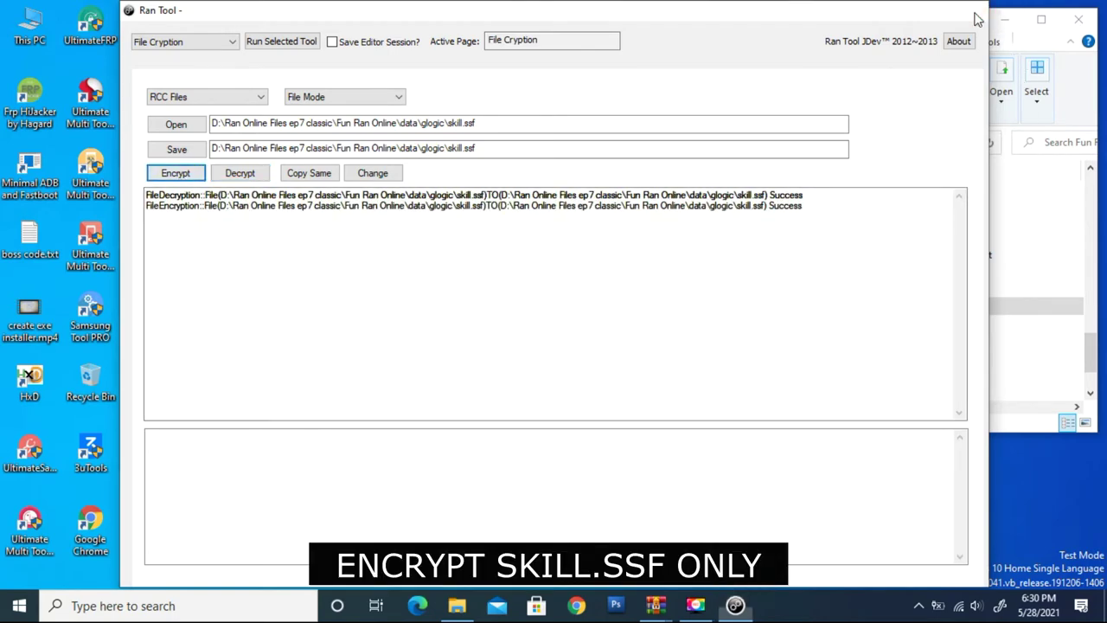
click(734, 607)
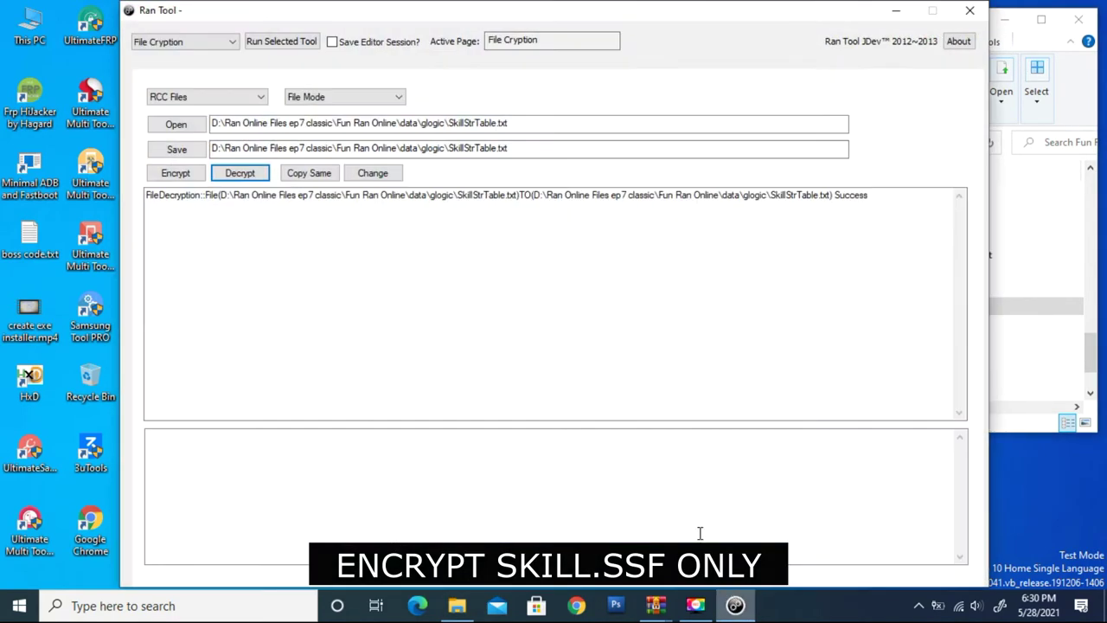
click(235, 173)
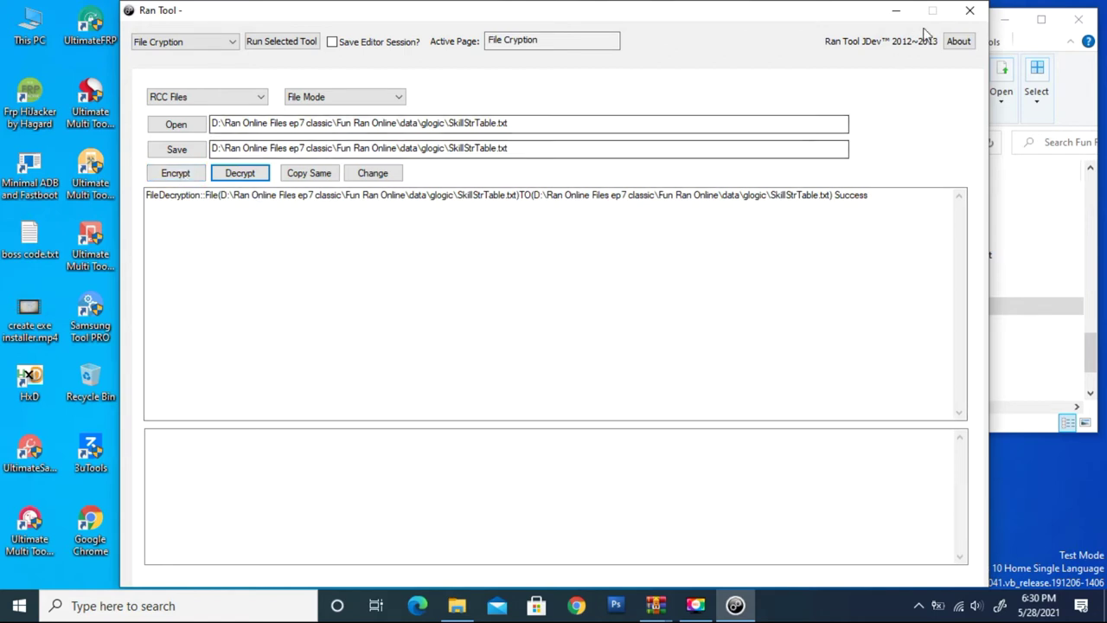
click(969, 11)
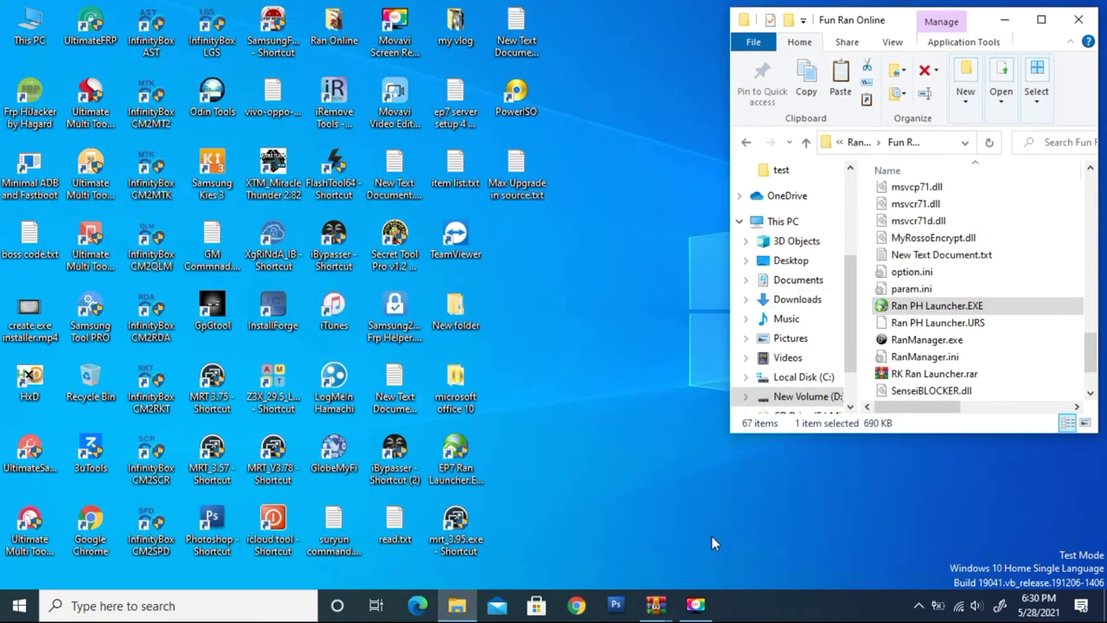
Switch to WinRAR, close one of the two glogic.rcc archive windows and bring up the other
click(656, 605)
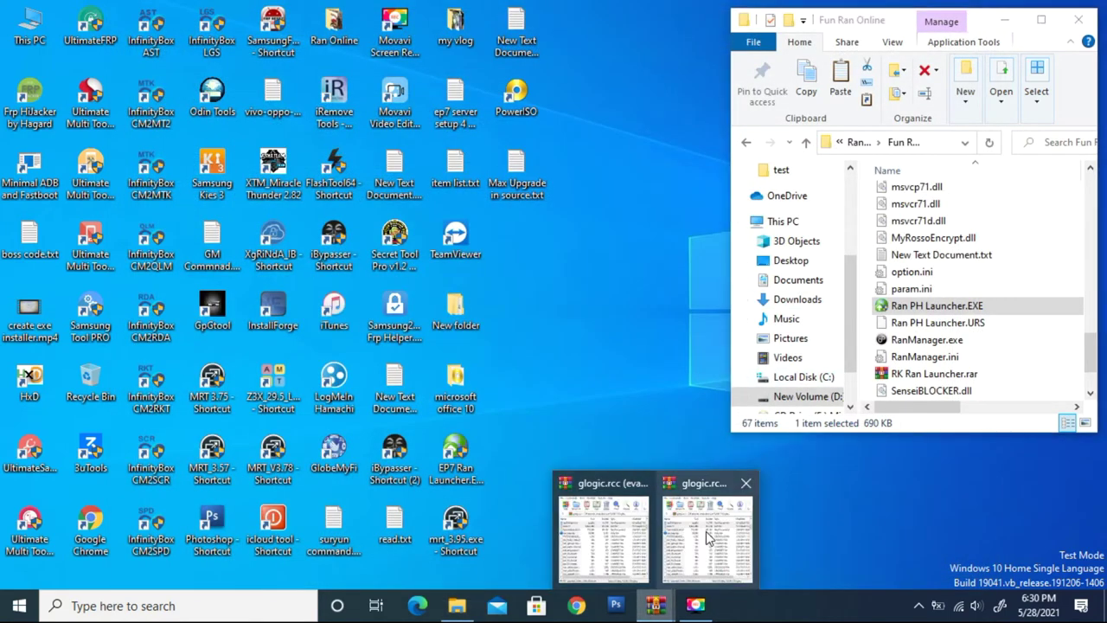
mouse_move(706, 531)
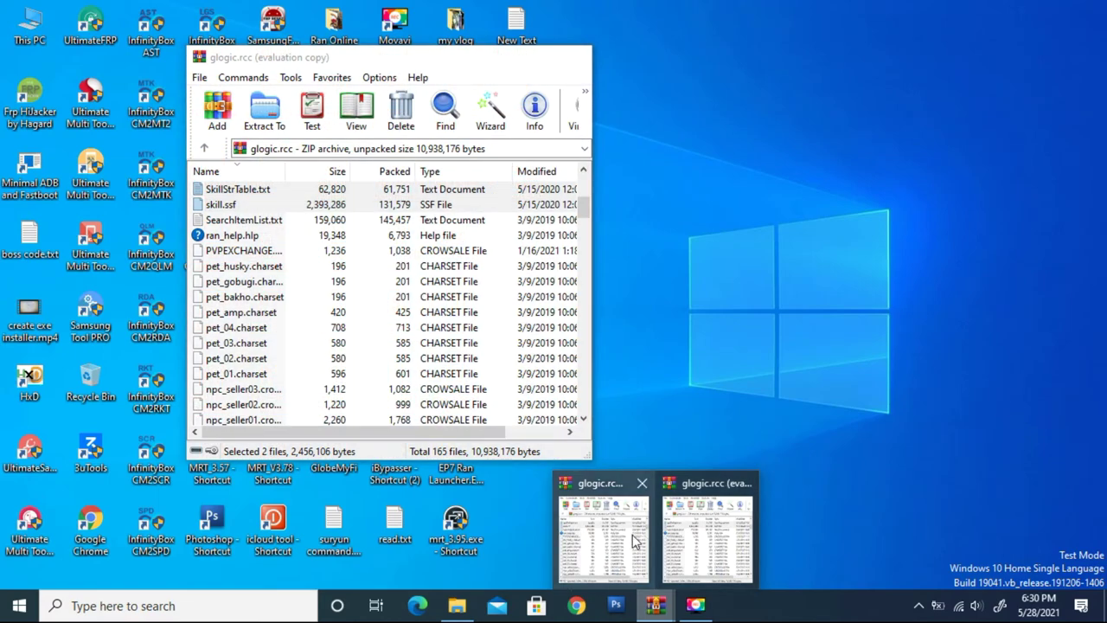
click(644, 482)
click(675, 515)
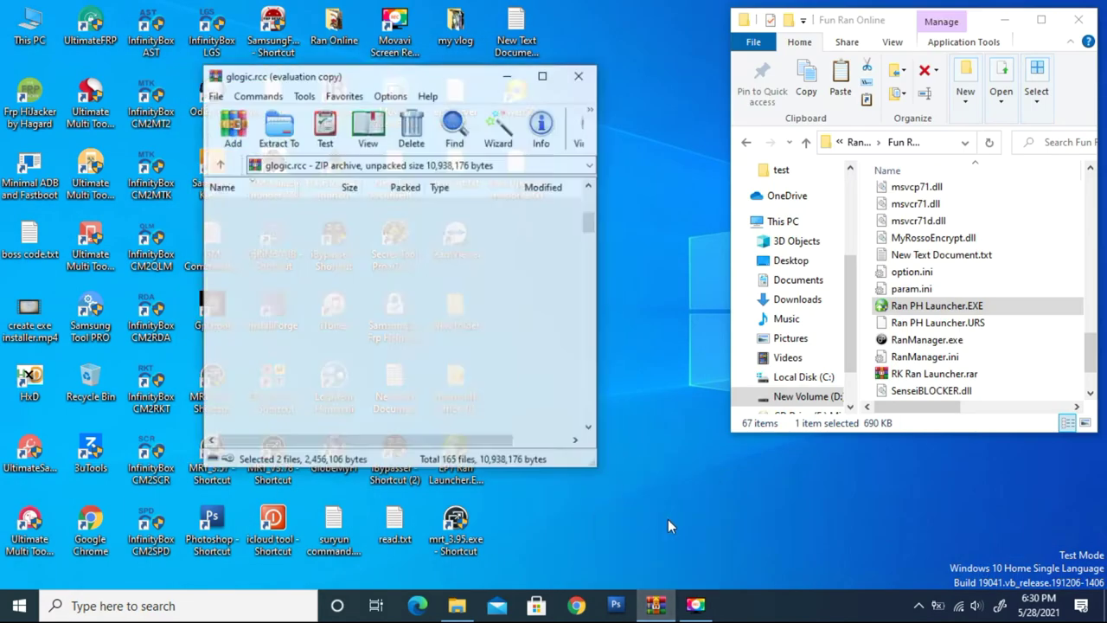
Open the data\glogic folder inside Fun Ran Online in File Explorer
scroll(973, 283, up, 13)
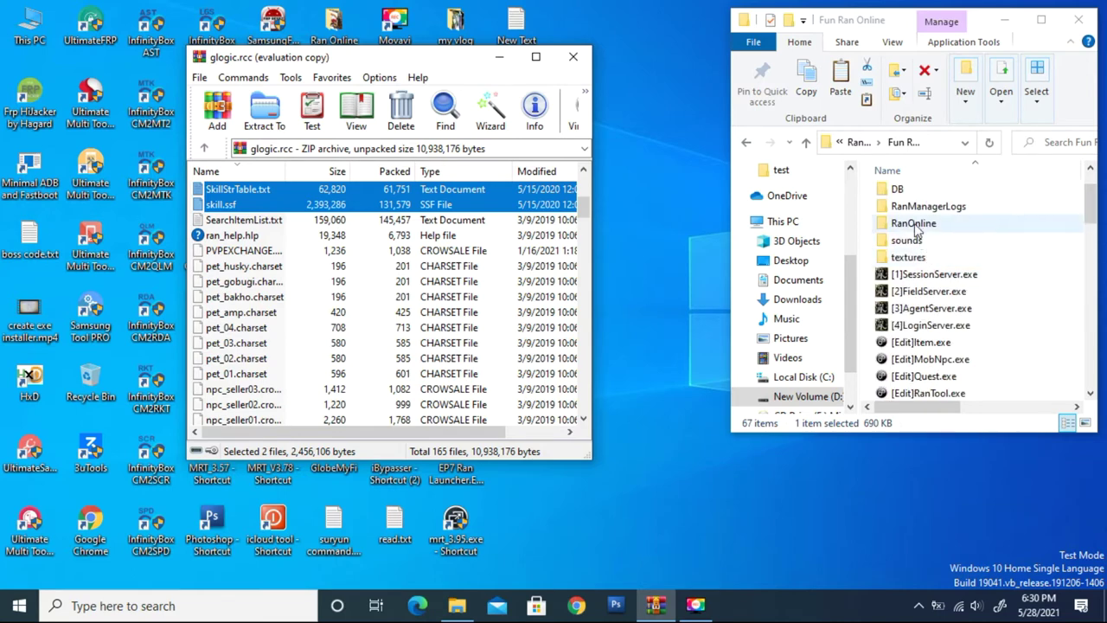
scroll(920, 233, up, 1)
click(915, 230)
double_click(915, 232)
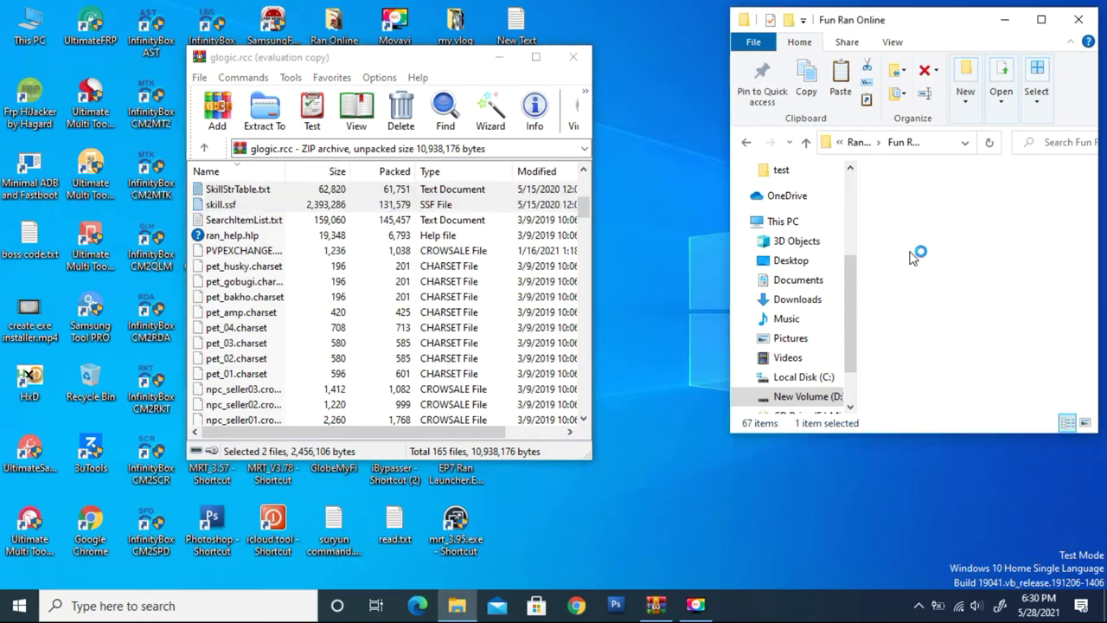
double_click(908, 263)
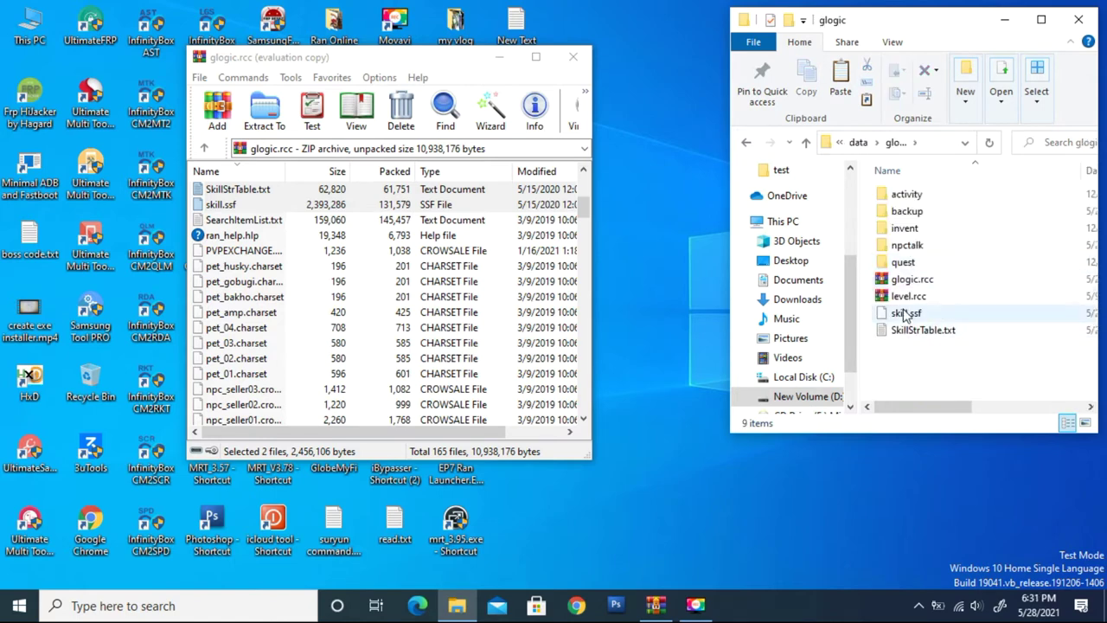
Add the encrypted skill.ssf to the glogic.rcc archive with Add and replace files, and close the archive
click(905, 313)
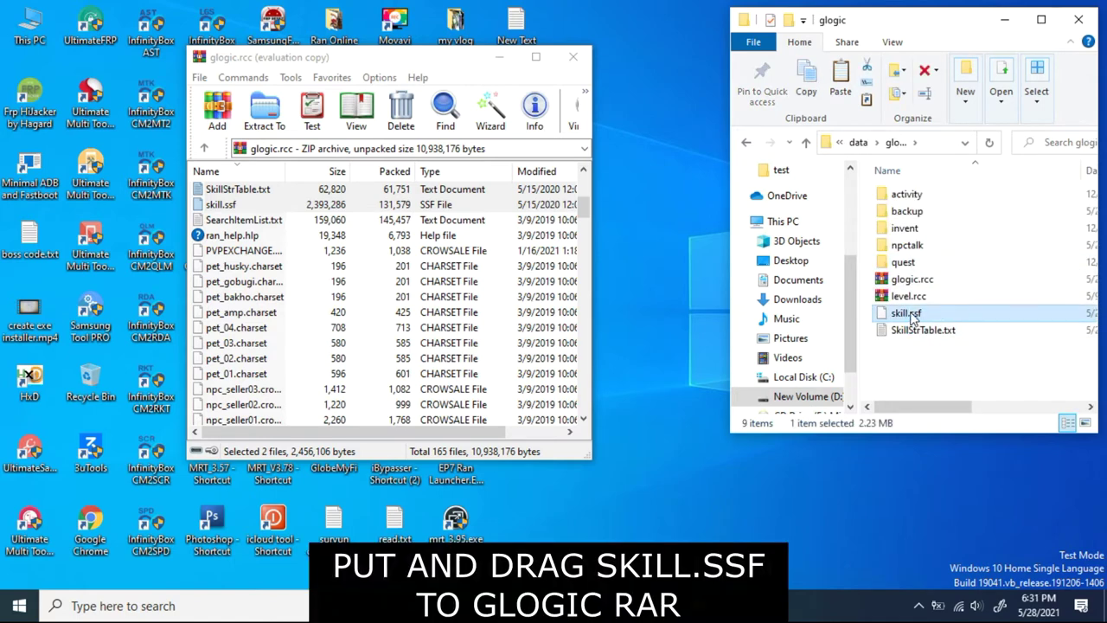
drag(911, 320, 275, 353)
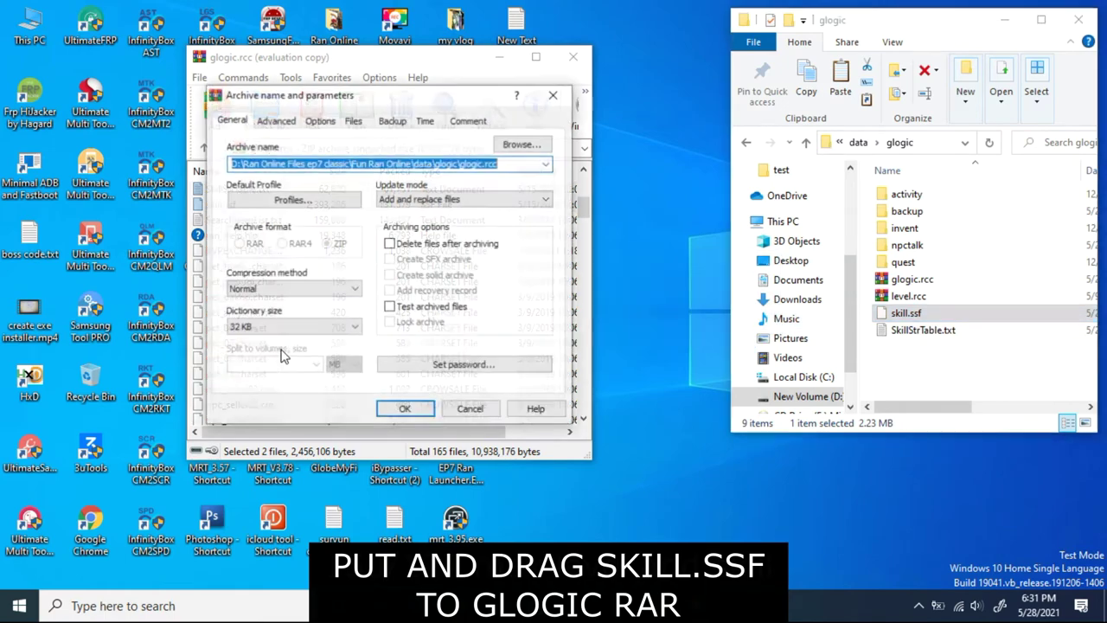
click(396, 410)
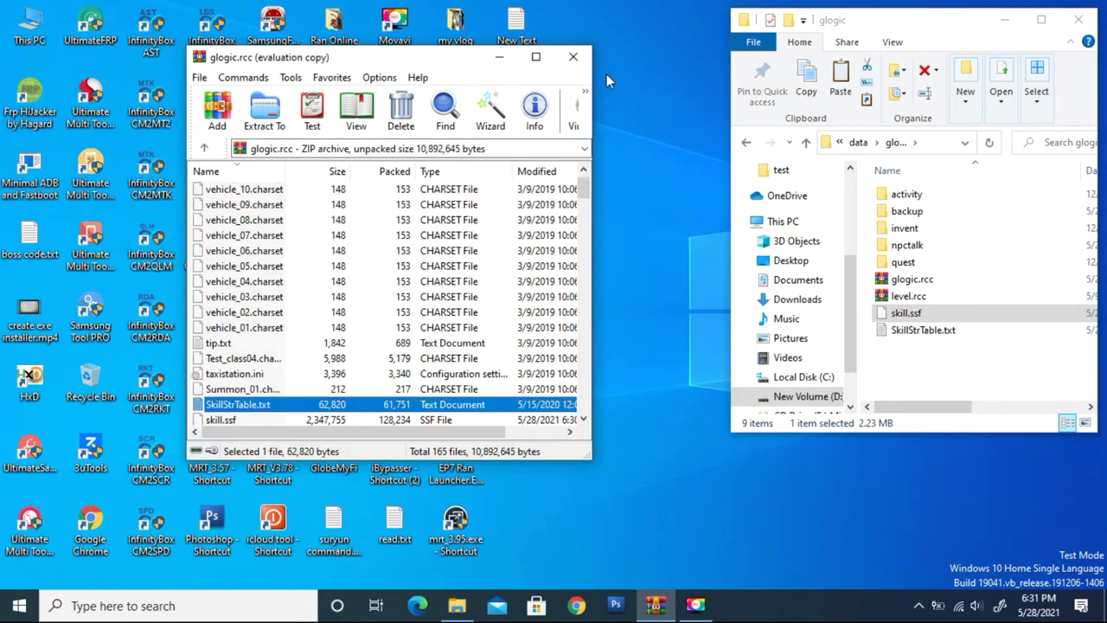
click(573, 57)
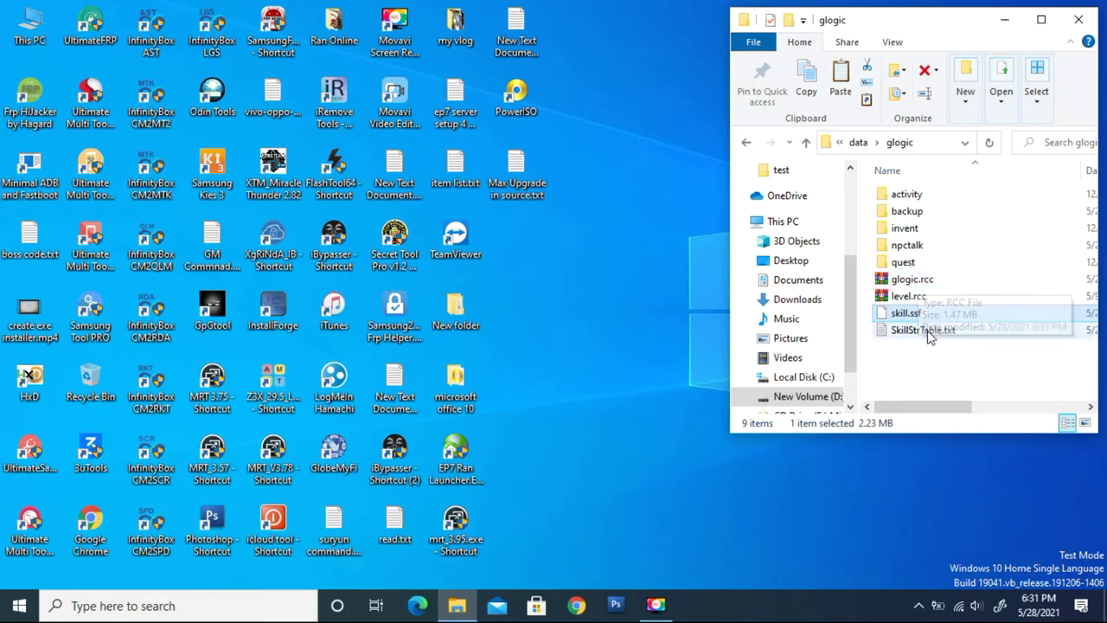
Copy the updated glogic.rcc from the glogic folder
click(915, 281)
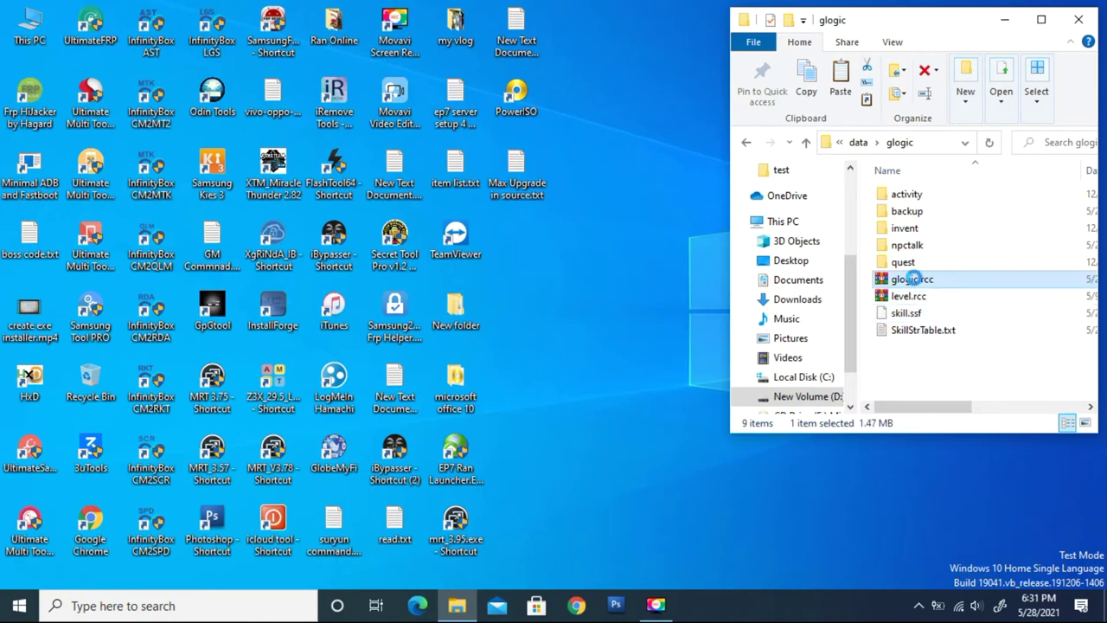
right_click(915, 282)
click(805, 499)
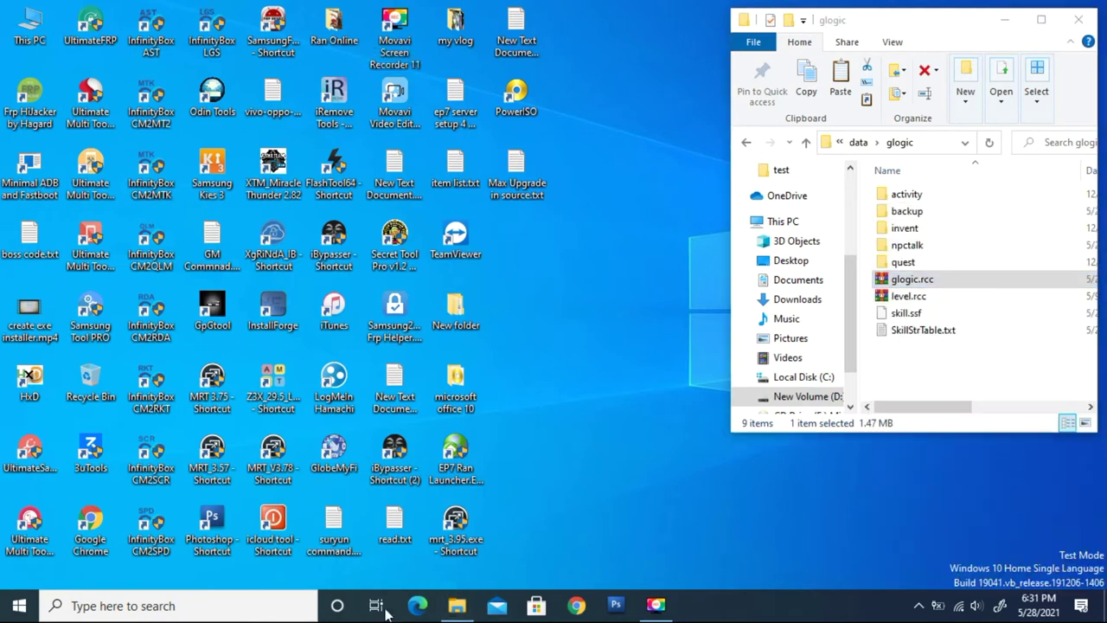
Launch Remote Desktop Connection, connect to the game server, and bring its desktop to the front
click(162, 608)
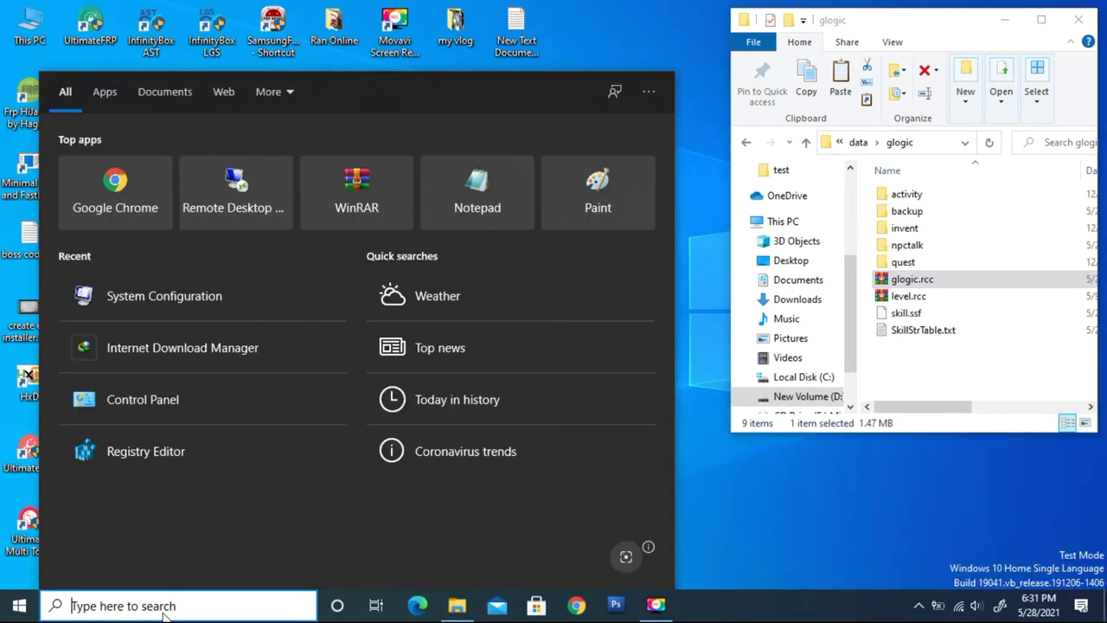
click(240, 206)
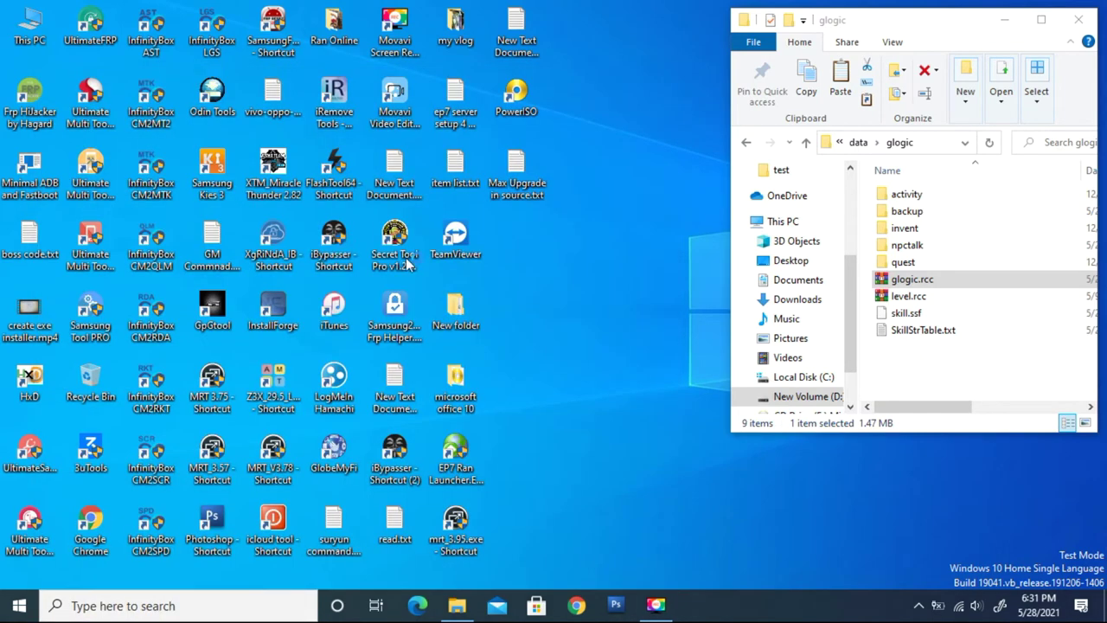
click(614, 284)
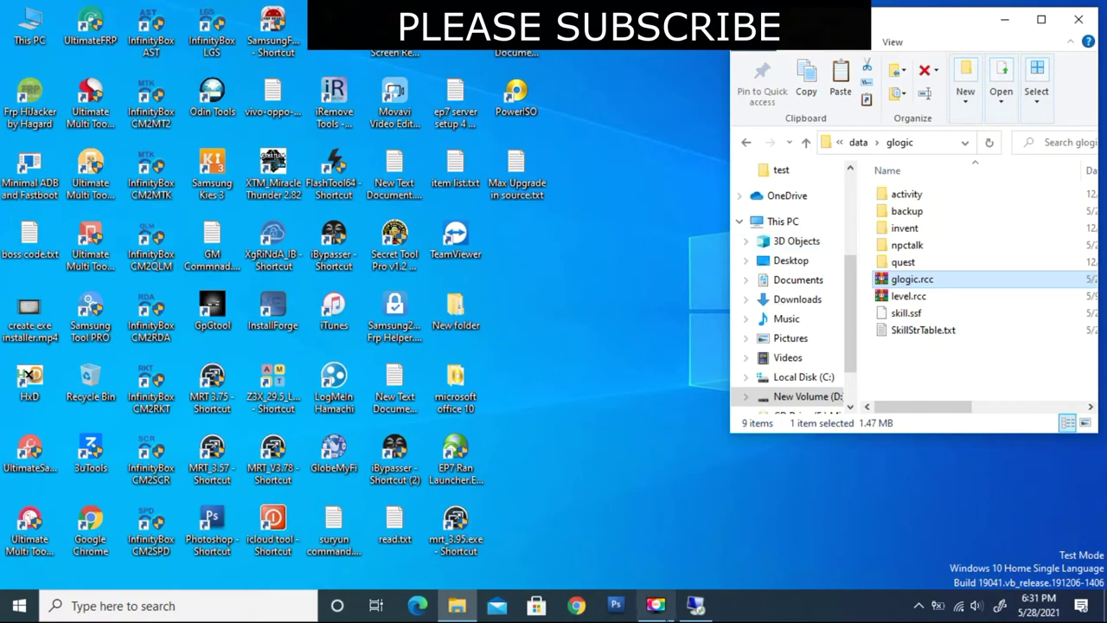
click(695, 606)
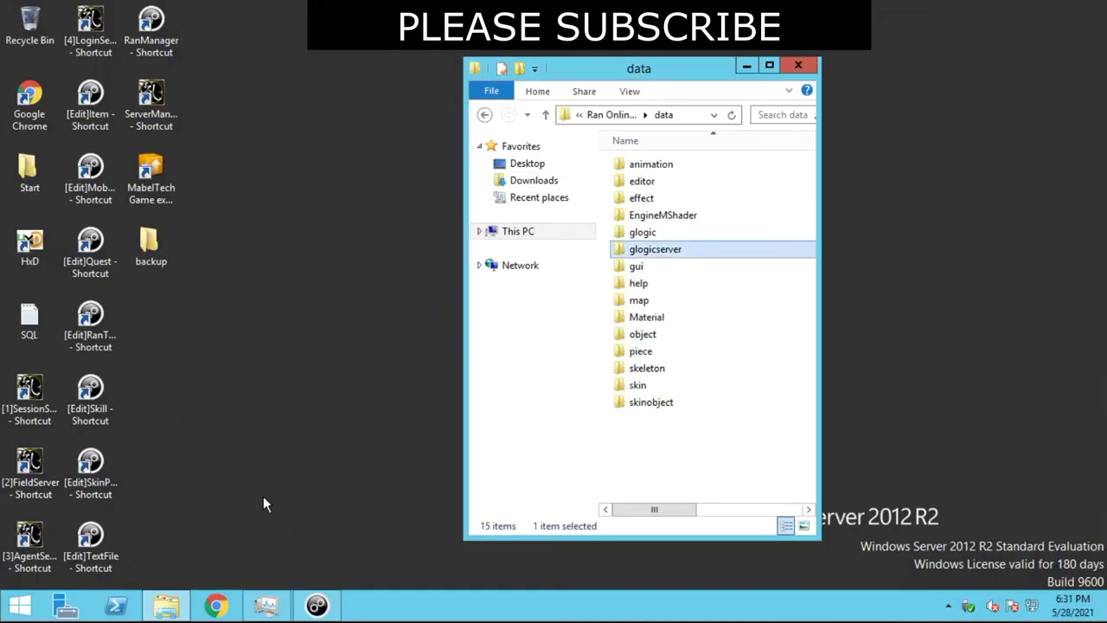
Select the [1]SessionServer process in Task Manager on the remote server, and start the game server from its server window
click(268, 608)
click(208, 354)
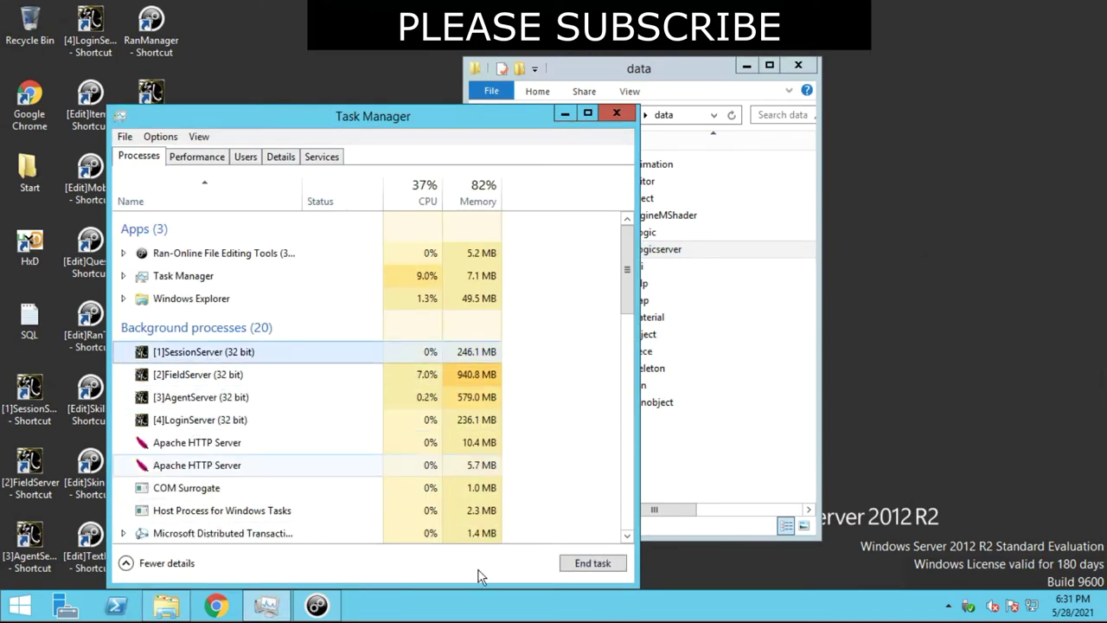
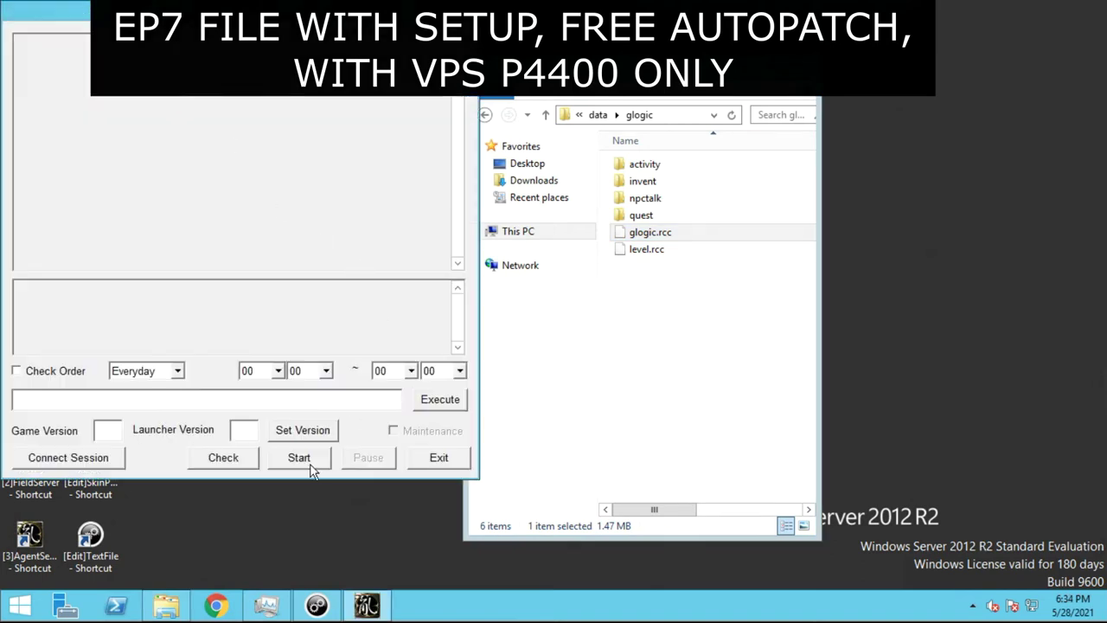
click(310, 464)
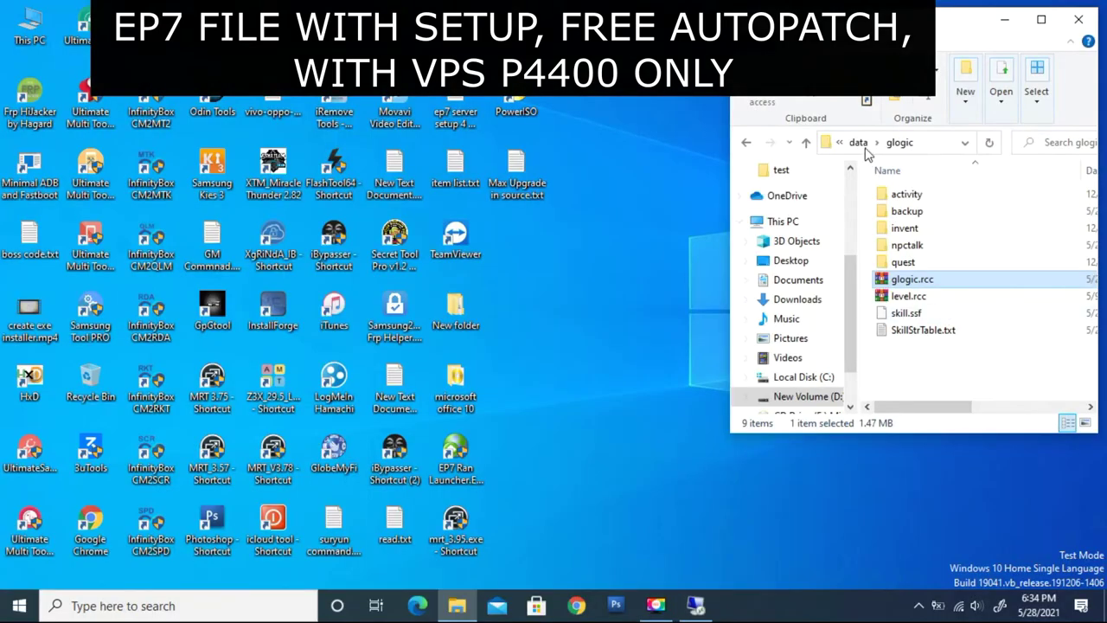
Launch Ran PH Launcher.EXE from the local Fun Ran Online folder and finish the update wizard
click(806, 143)
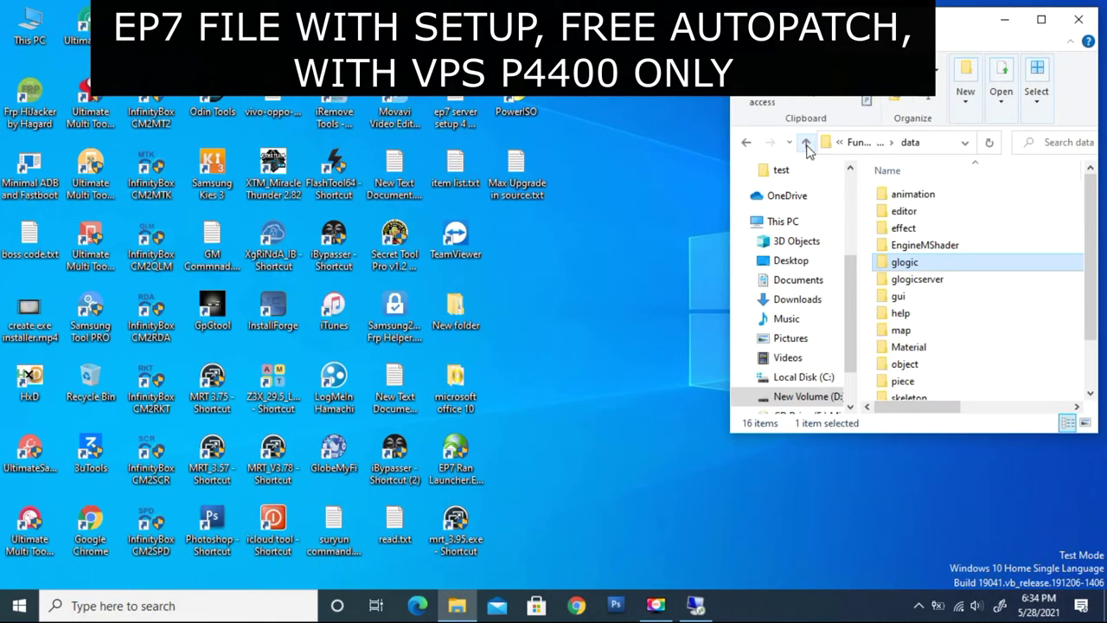
click(805, 143)
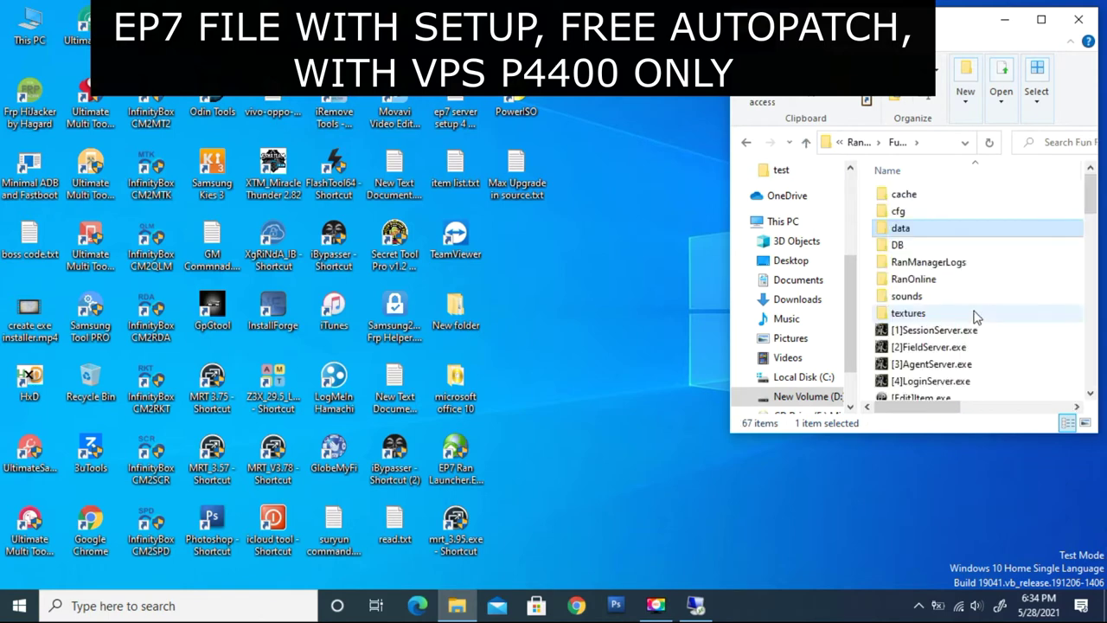
scroll(976, 317, down, 10)
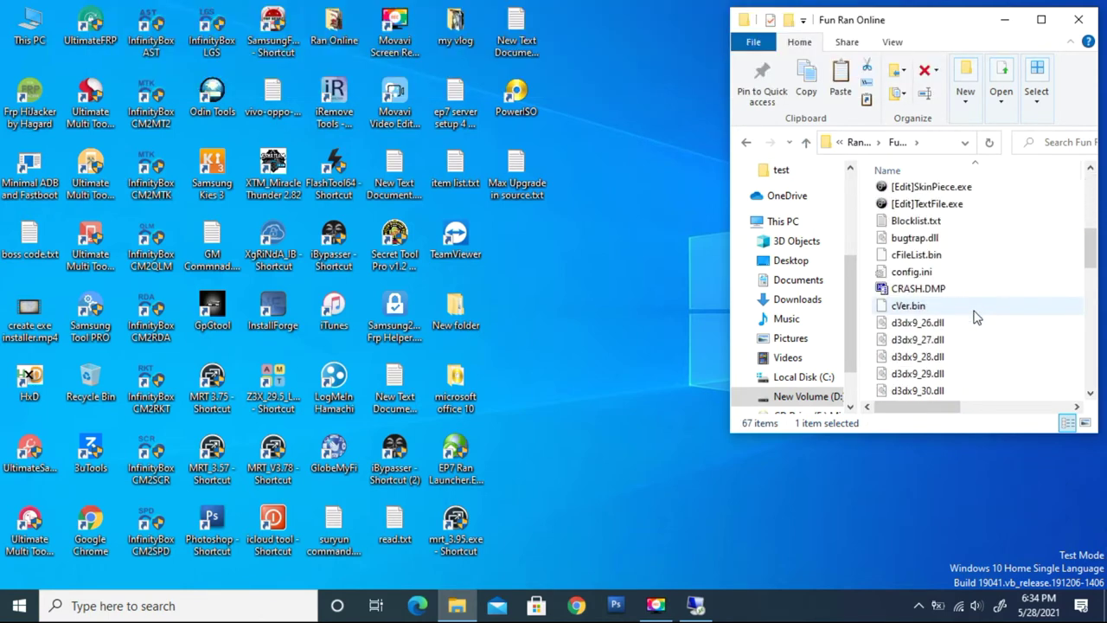
scroll(976, 317, down, 2)
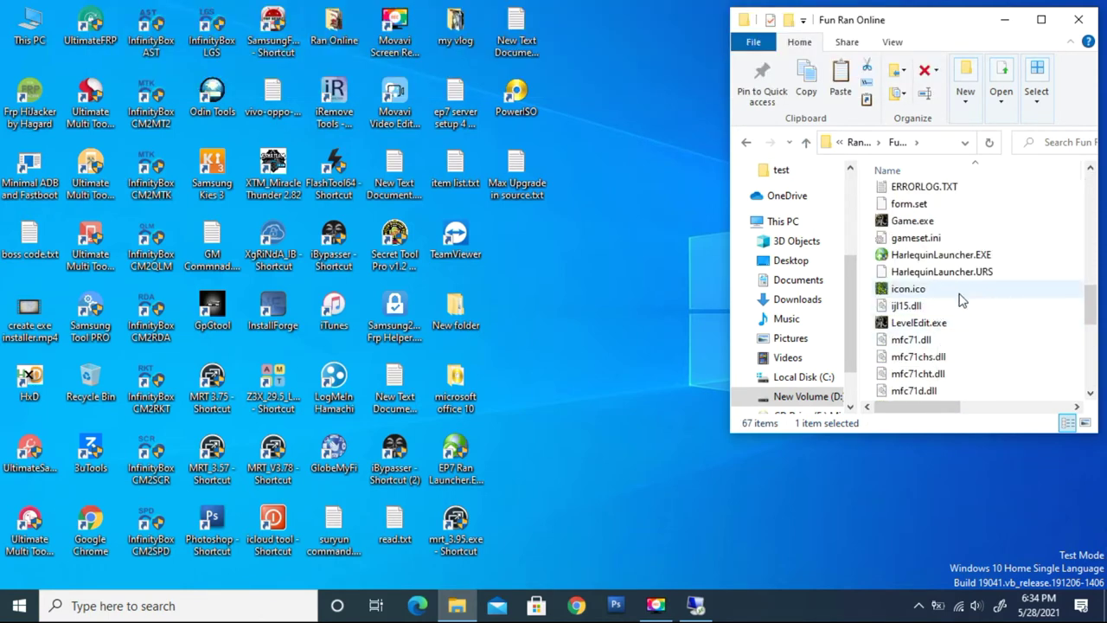
scroll(956, 313, down, 1)
scroll(957, 313, down, 3)
click(925, 356)
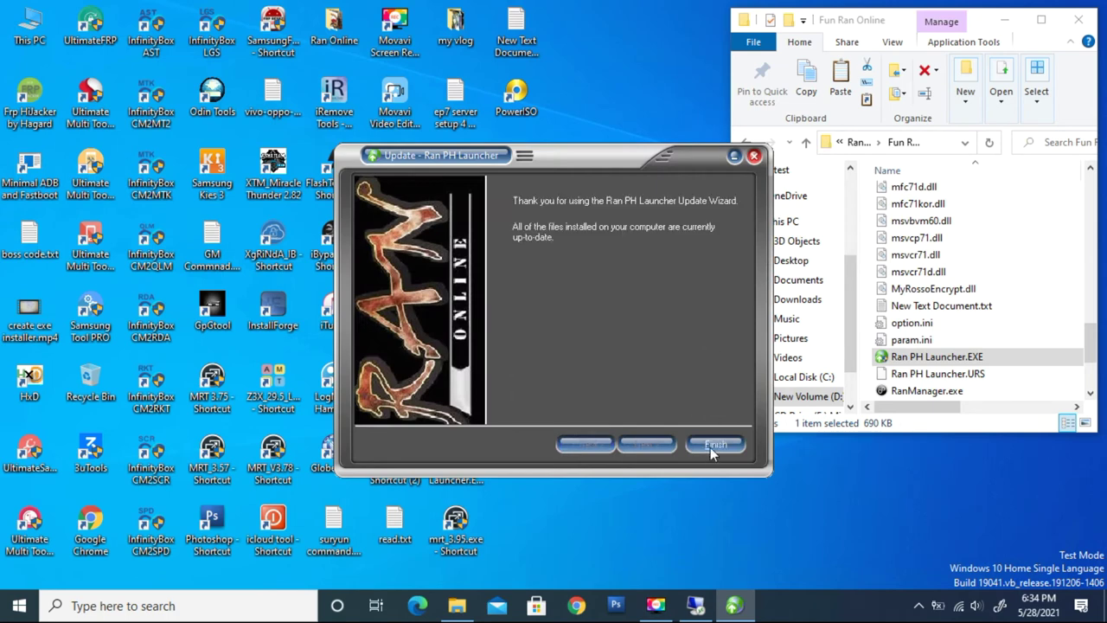
click(714, 445)
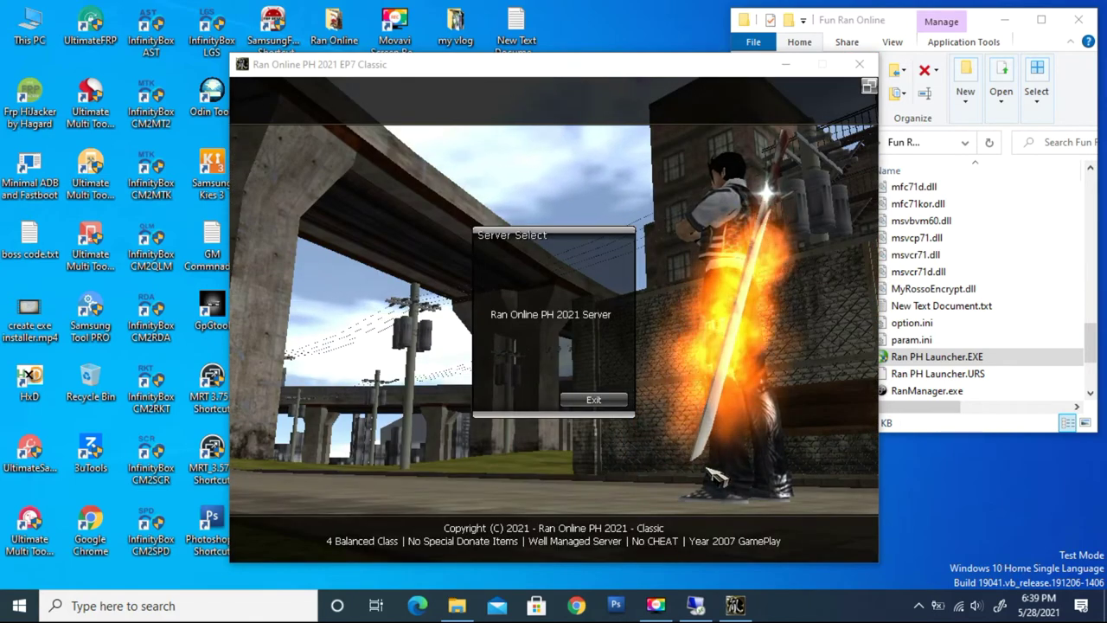
Connect to channel 0 of Ran Online PH 2021 Server and log in with the account username and password
click(550, 315)
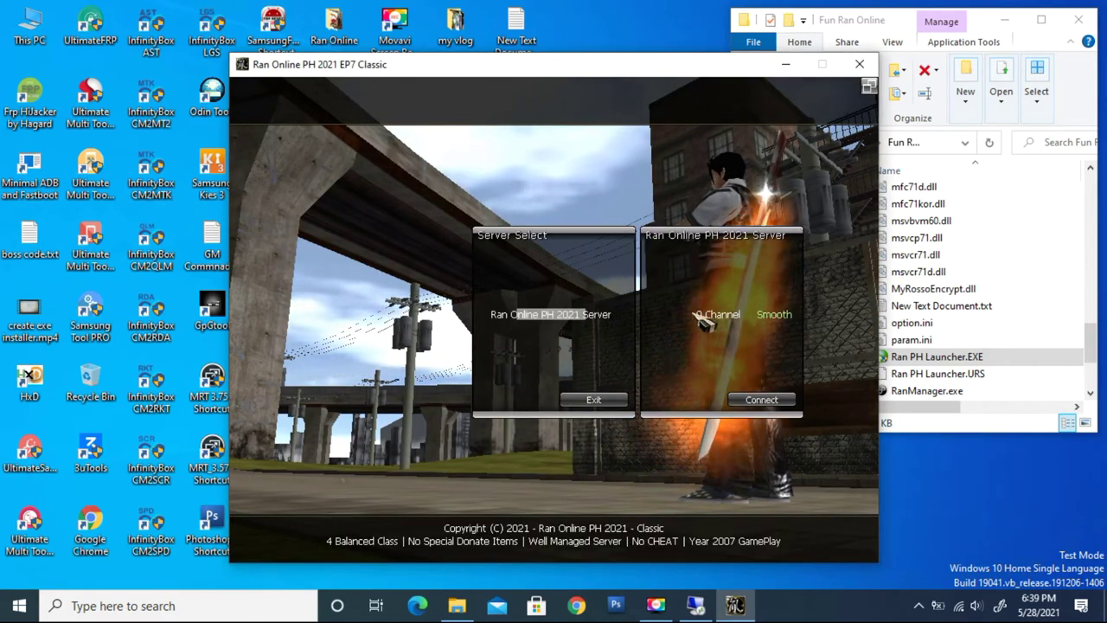
double_click(667, 324)
text(zald)
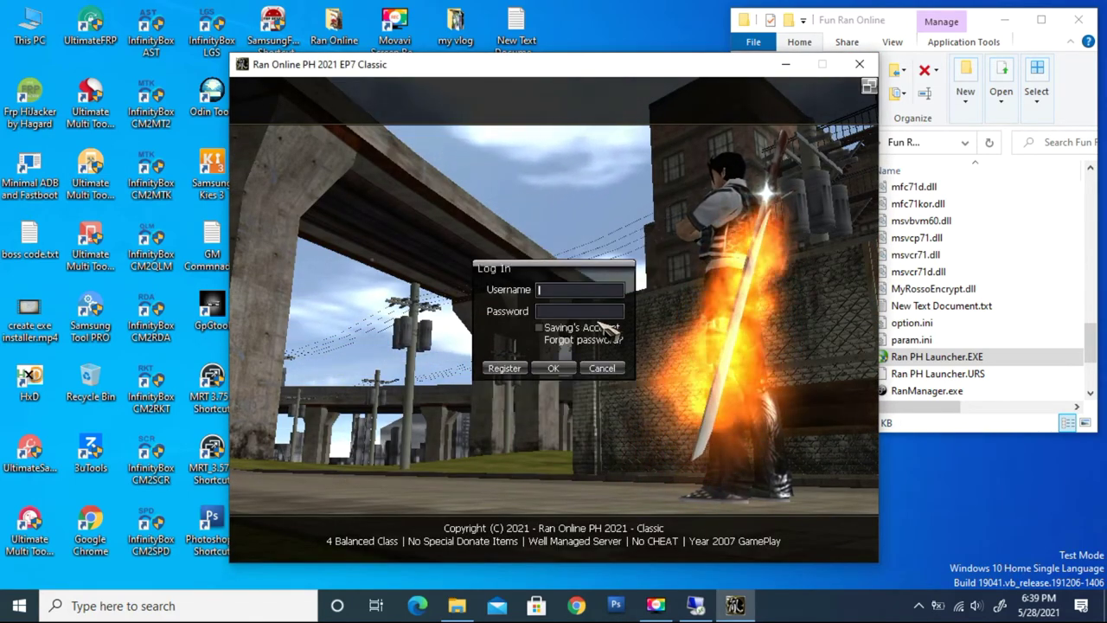
text(y)
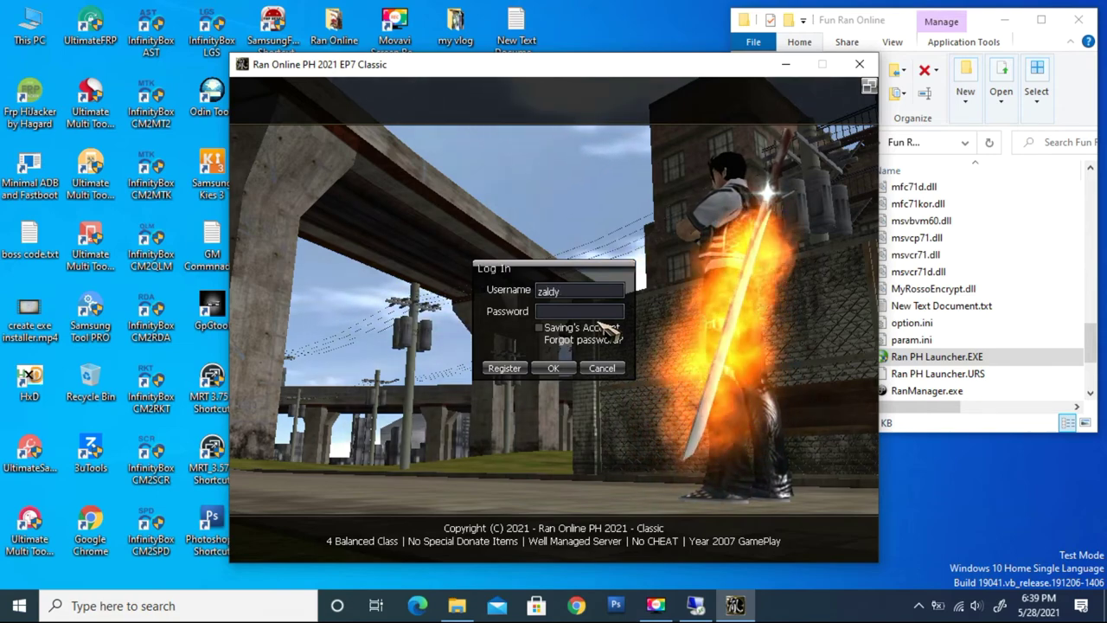
key(Tab)
text(**********)
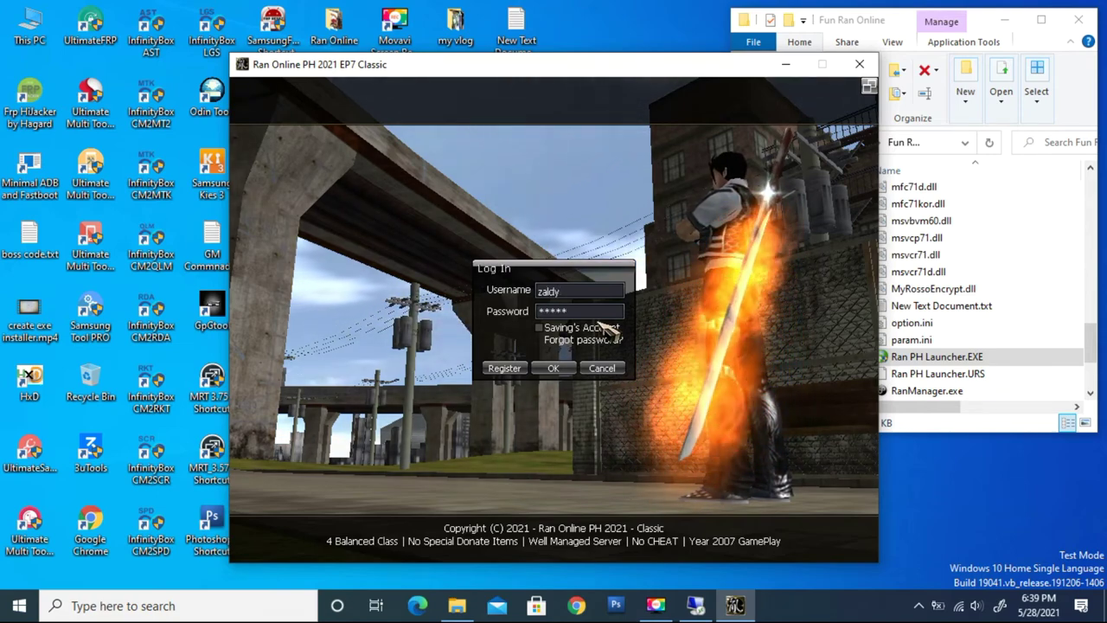
key(Return)
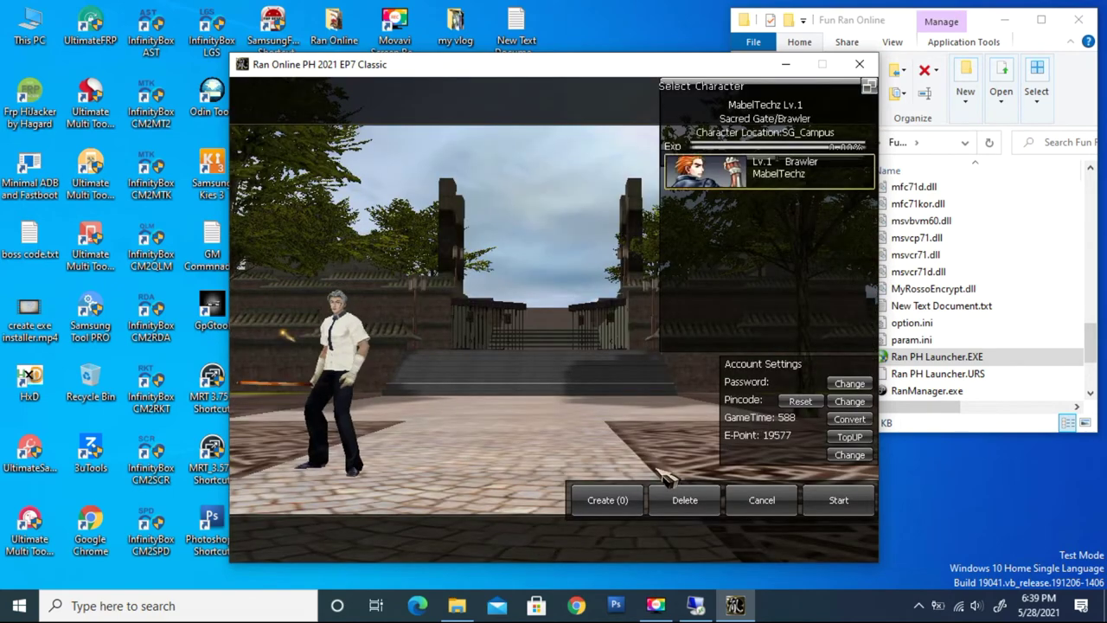
Enter the game with the level 1 Brawler character and open the Skills window
click(838, 499)
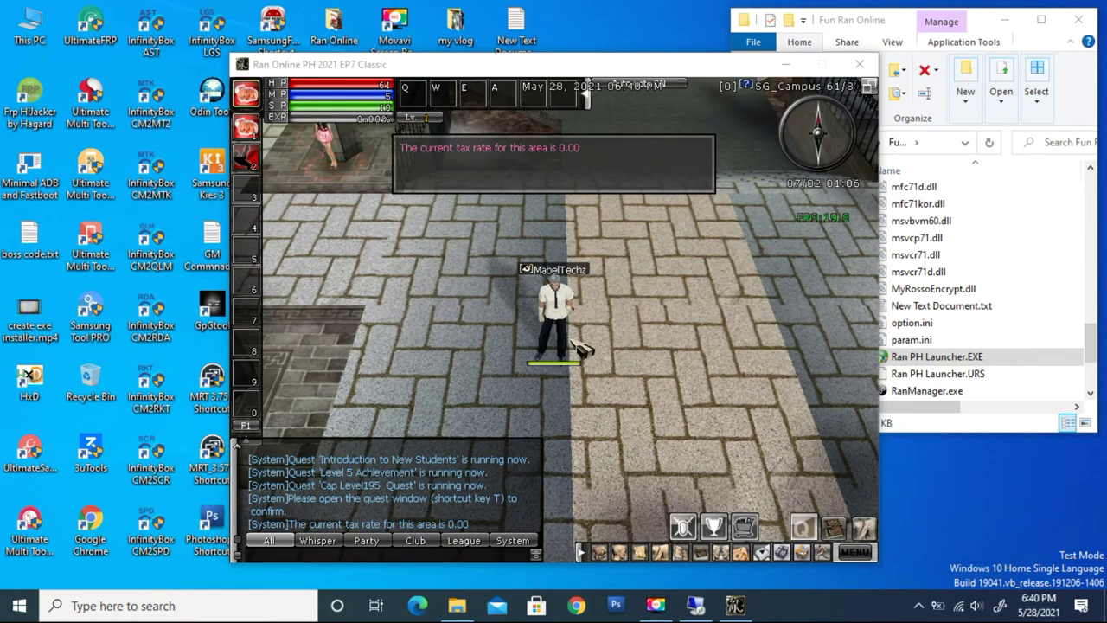
click(648, 314)
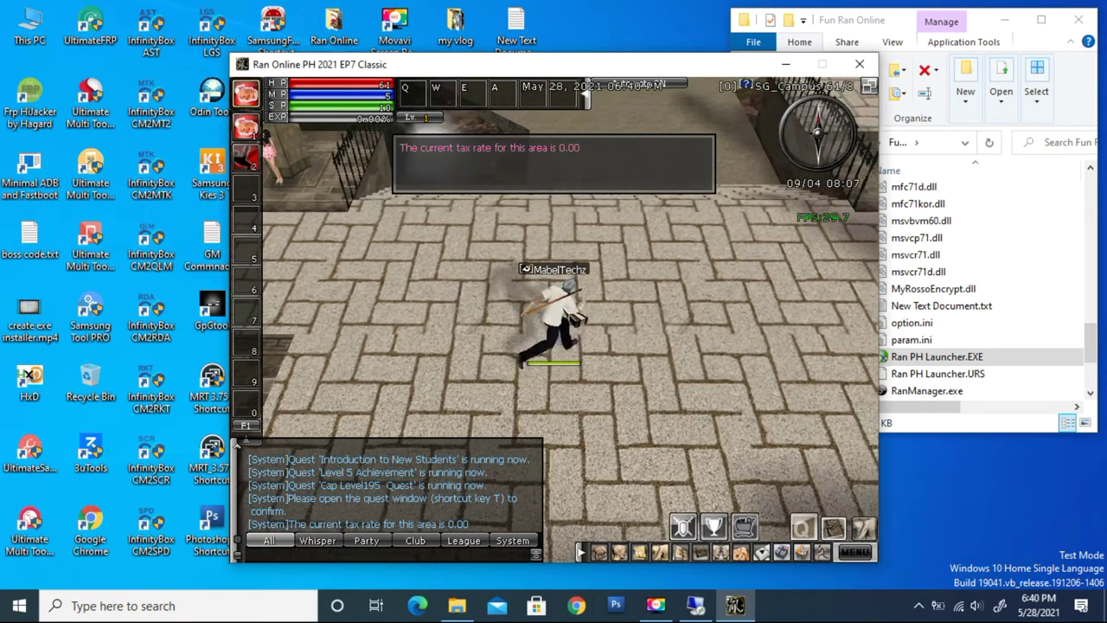
key(k)
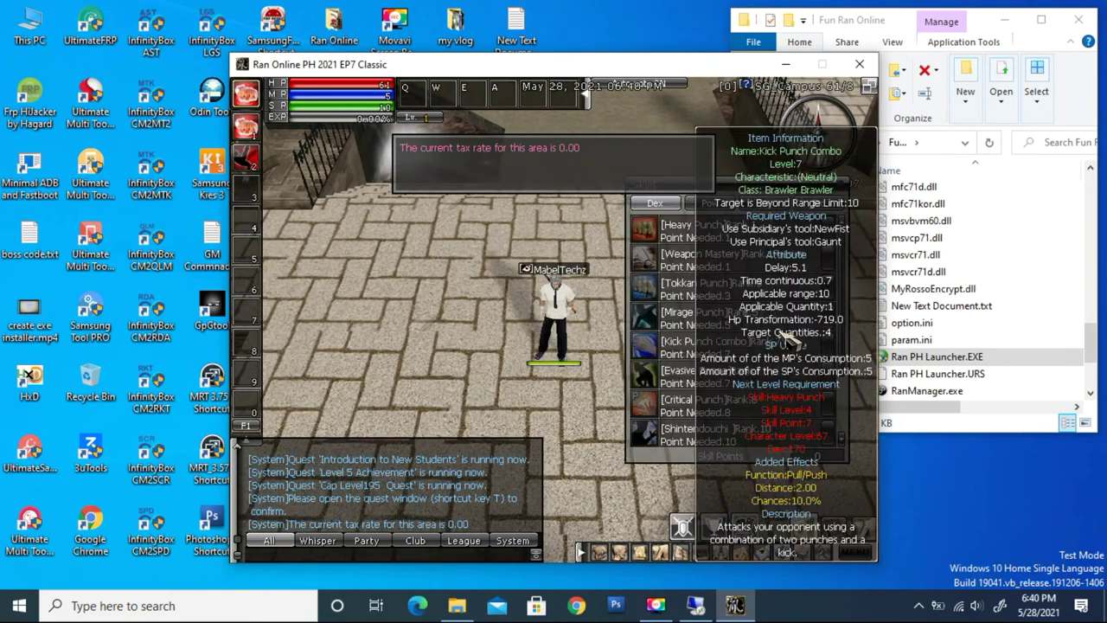
Examine the required character levels of the Brawler's Dex, Pow, Int and Etc skills, and close the game
scroll(683, 436, down, 3)
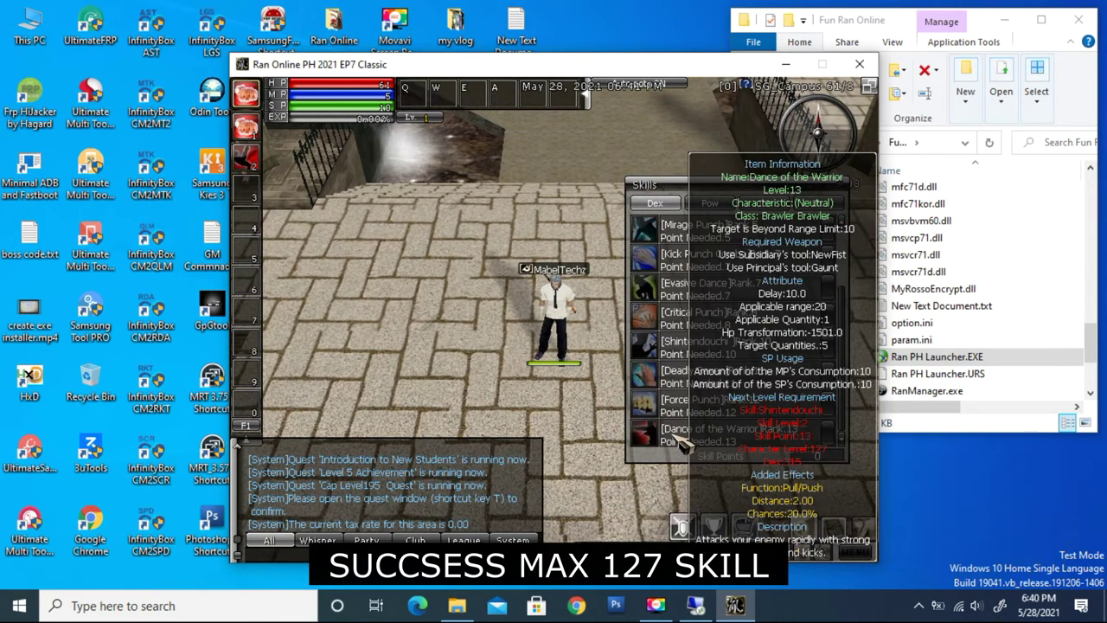
click(709, 202)
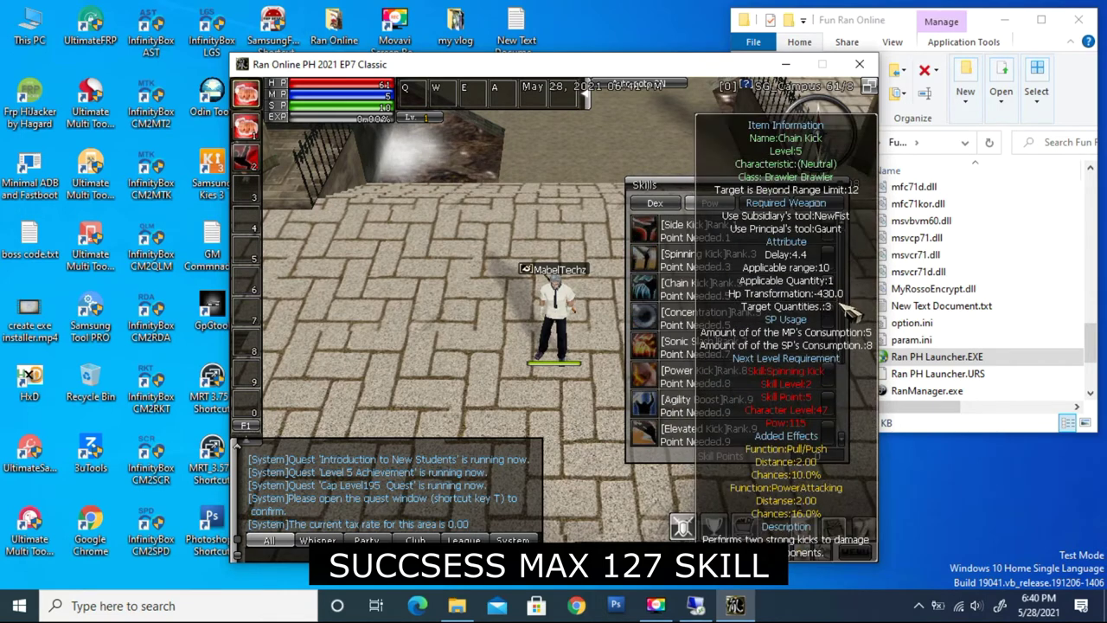
scroll(847, 346, down, 4)
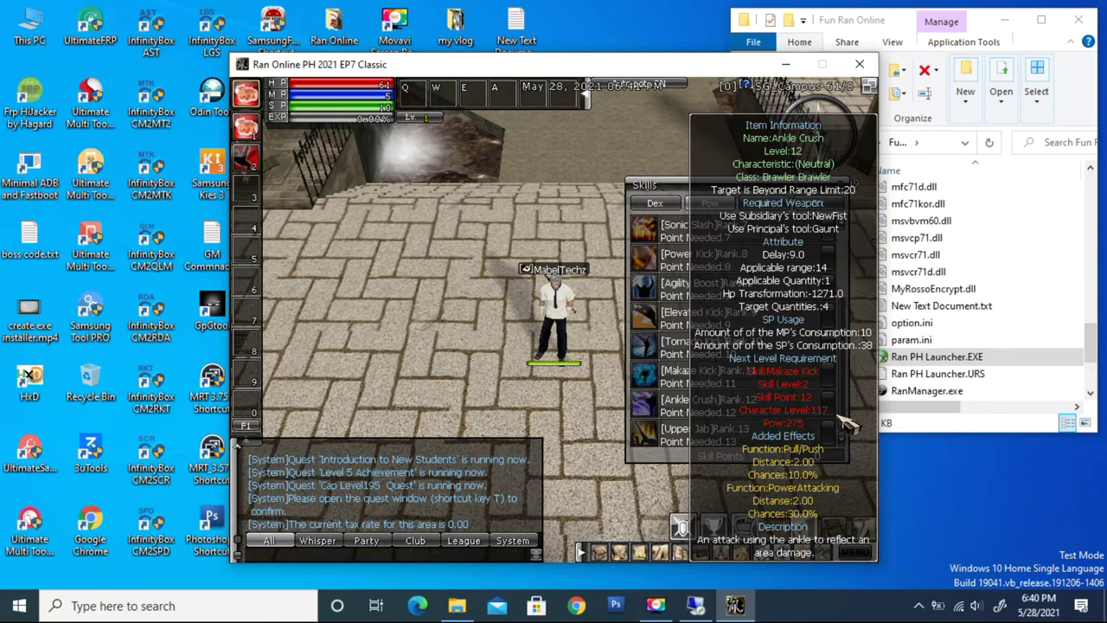
click(763, 202)
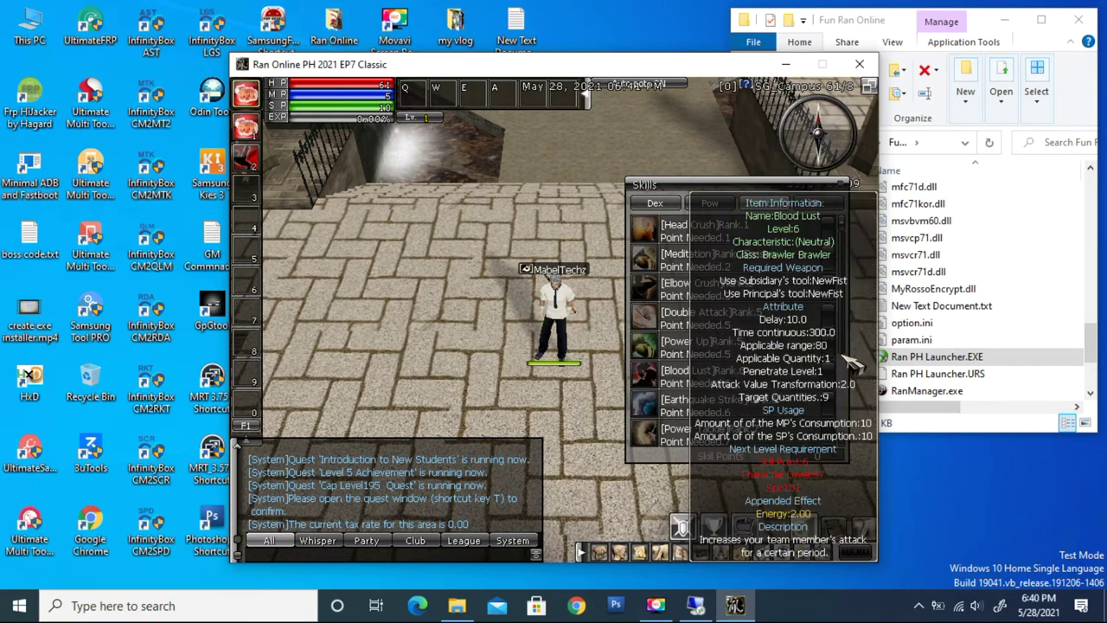
scroll(850, 346, down, 5)
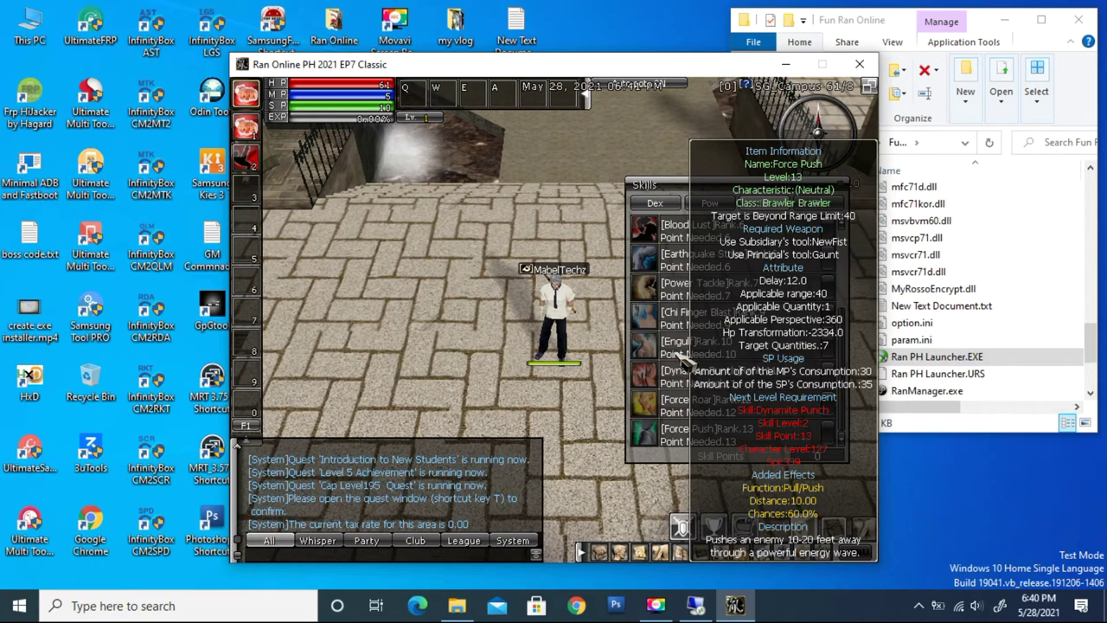
click(820, 205)
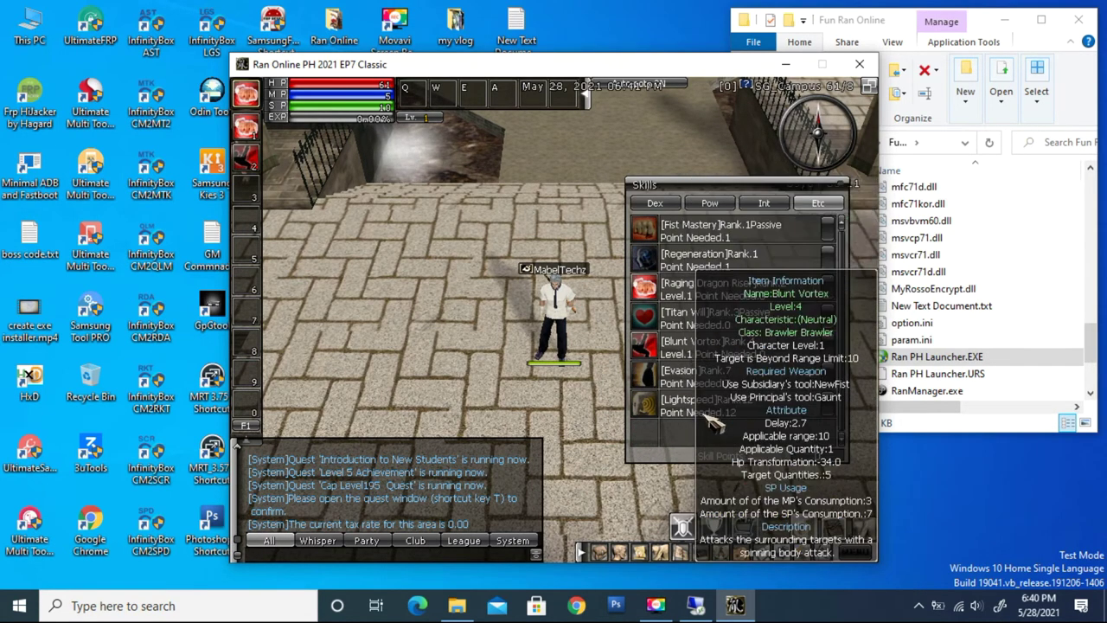
click(845, 184)
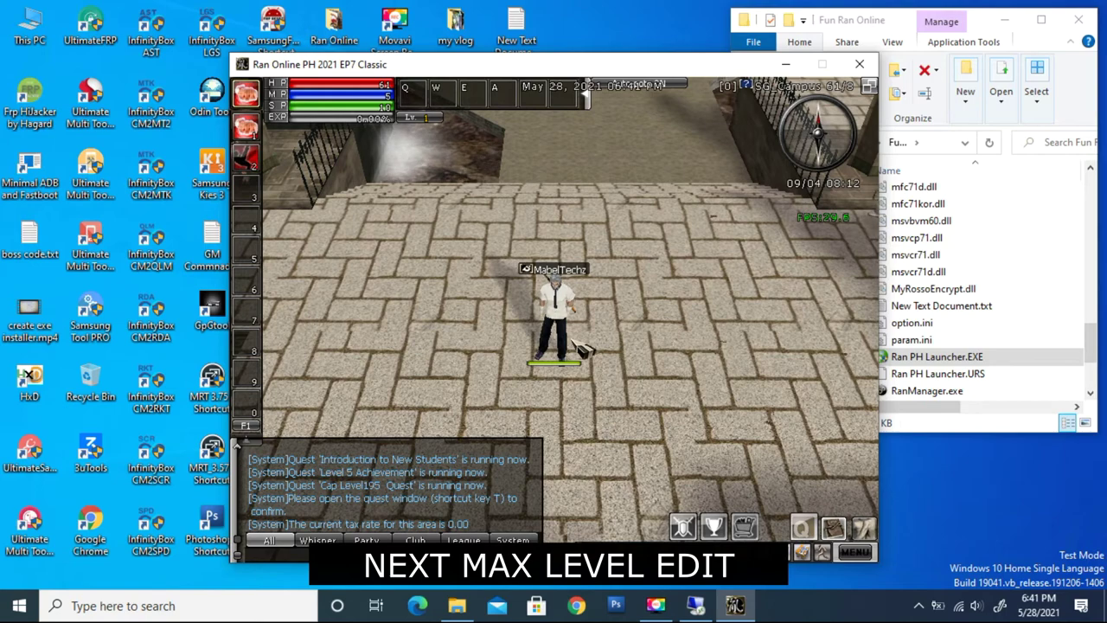
click(861, 66)
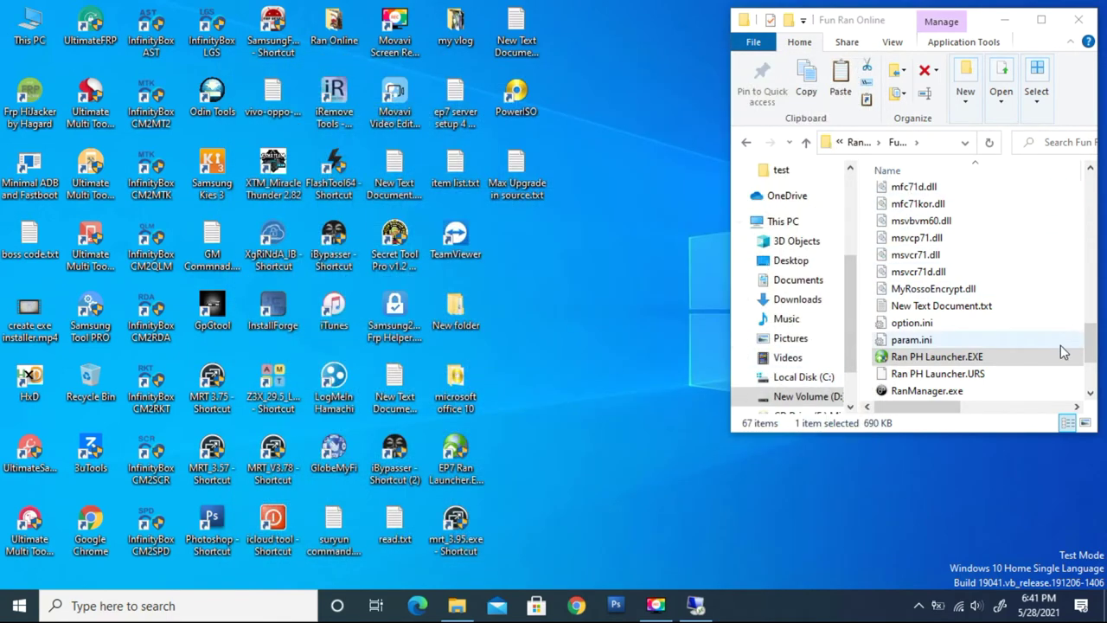
Open the data\glogic folder inside the local Fun Ran Online folder
drag(1089, 346, 1089, 186)
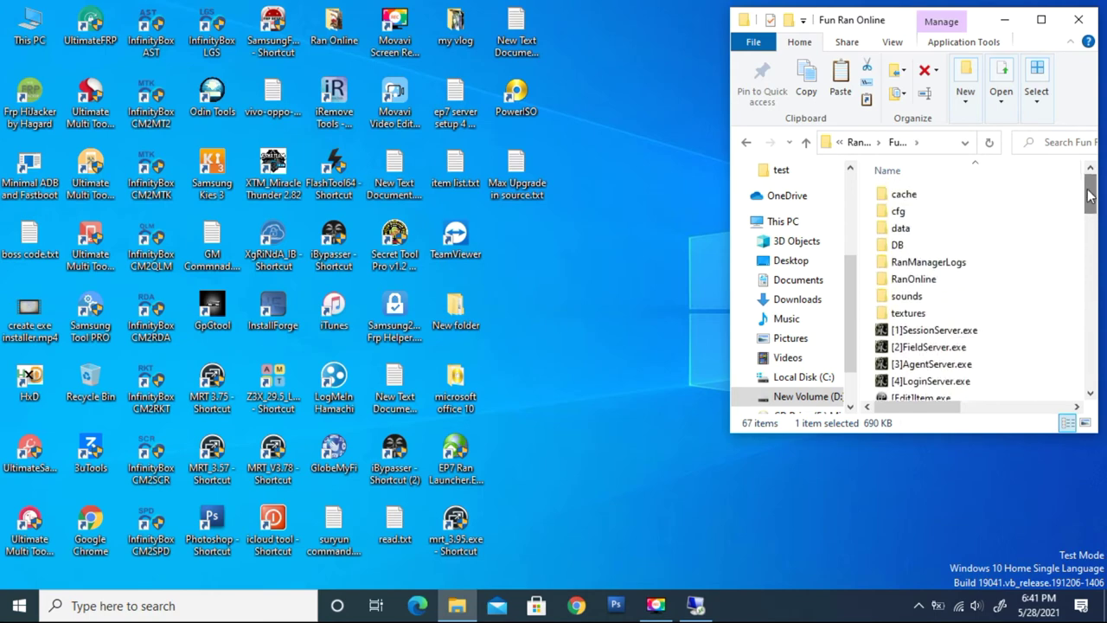
click(903, 230)
double_click(907, 232)
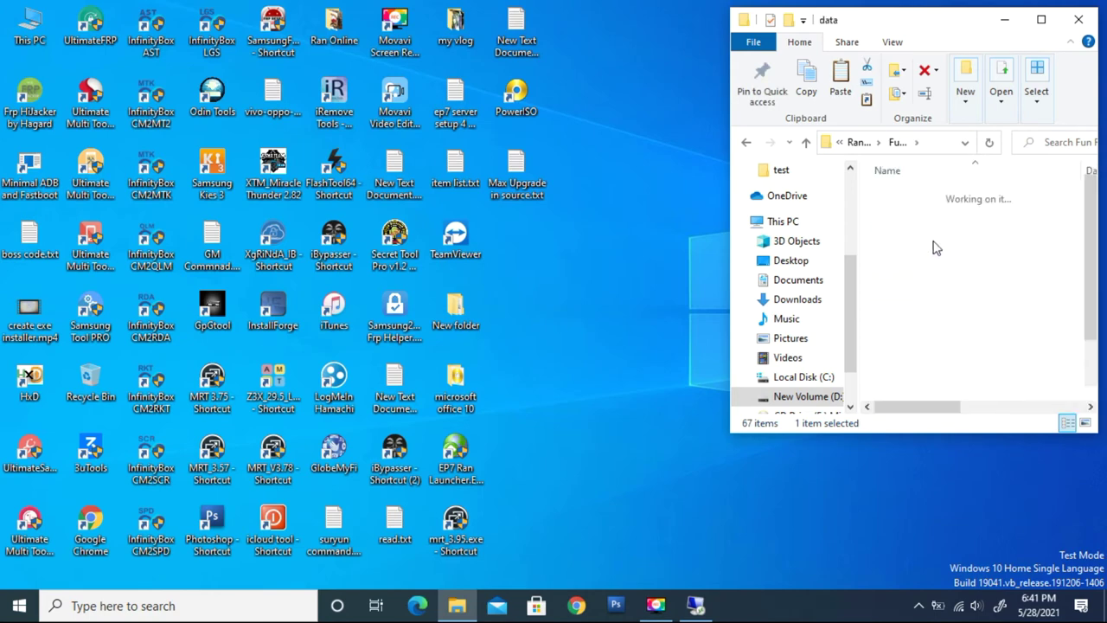
double_click(910, 264)
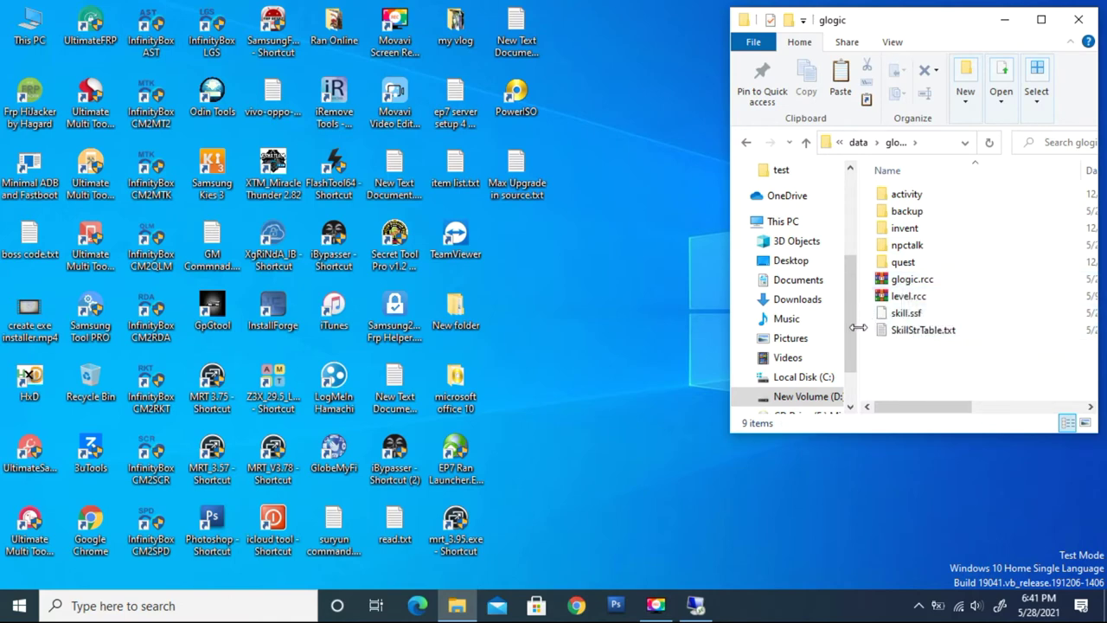
Move skill.ssf and SkillStrTable.txt from the glogic folder to the Recycle Bin and empty it
click(890, 313)
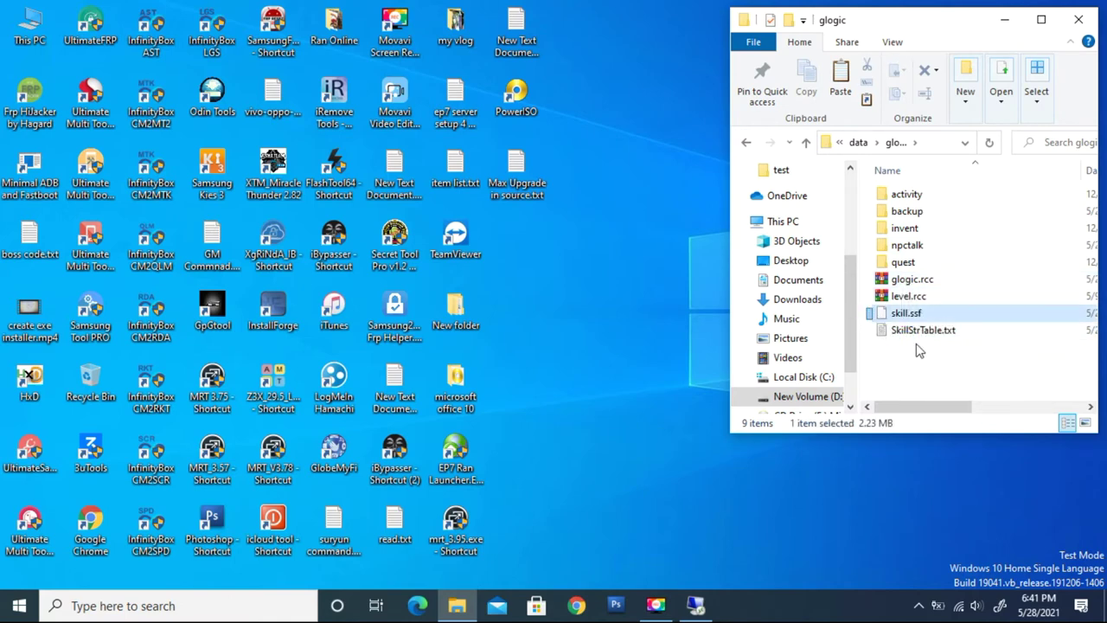
ctrl+click(917, 332)
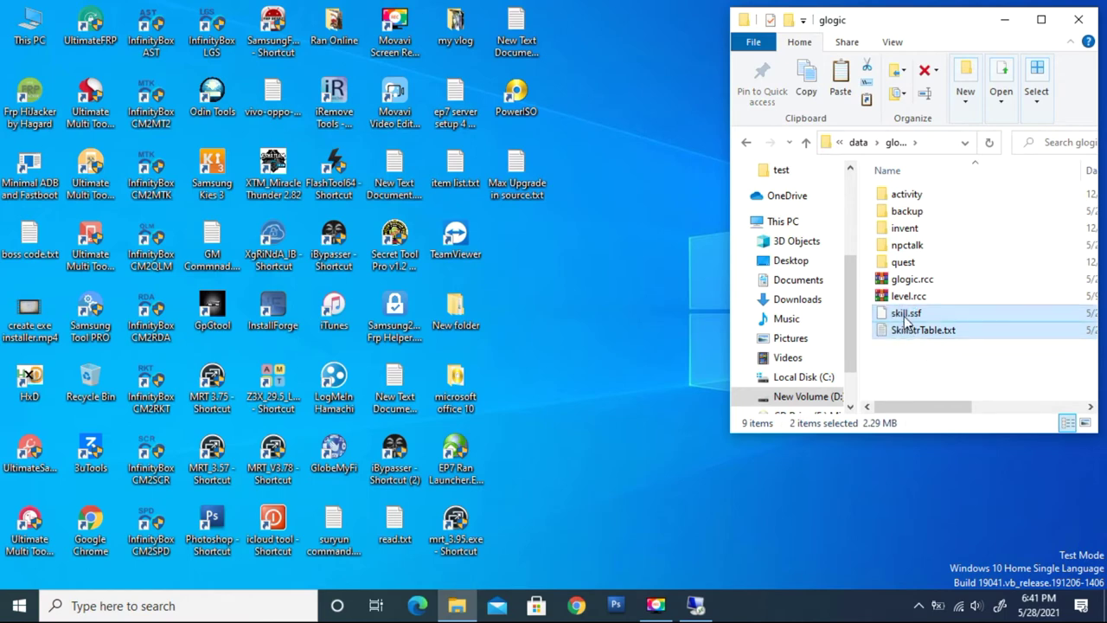
drag(906, 318, 92, 396)
right_click(89, 384)
click(128, 409)
click(614, 316)
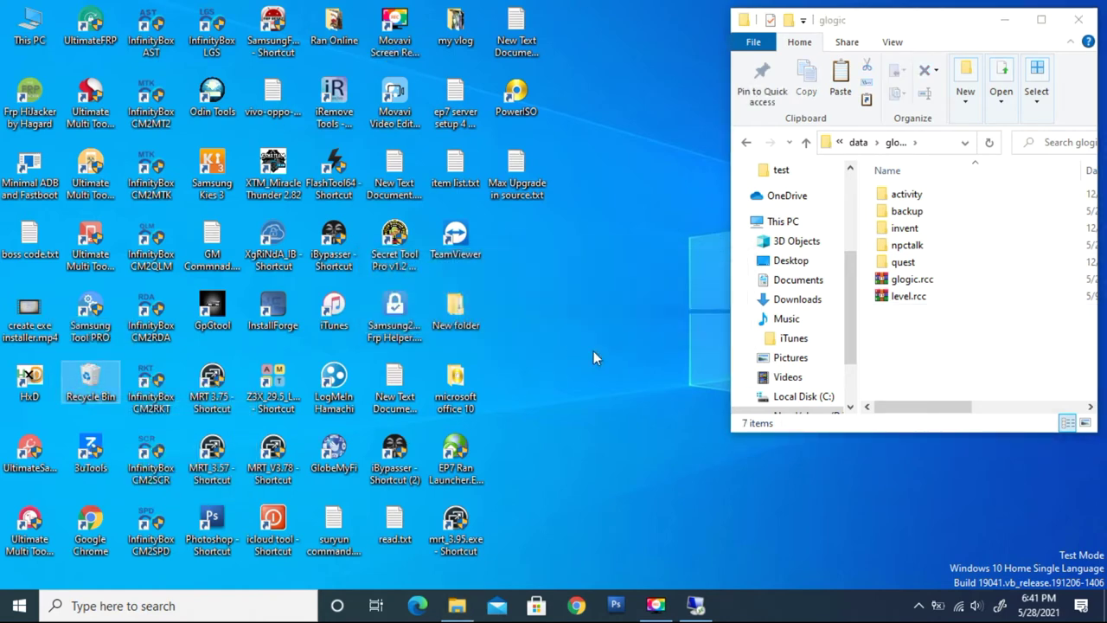
Open the glogic.rcc archive from the glogic folder and dismiss the licence reminder
click(901, 284)
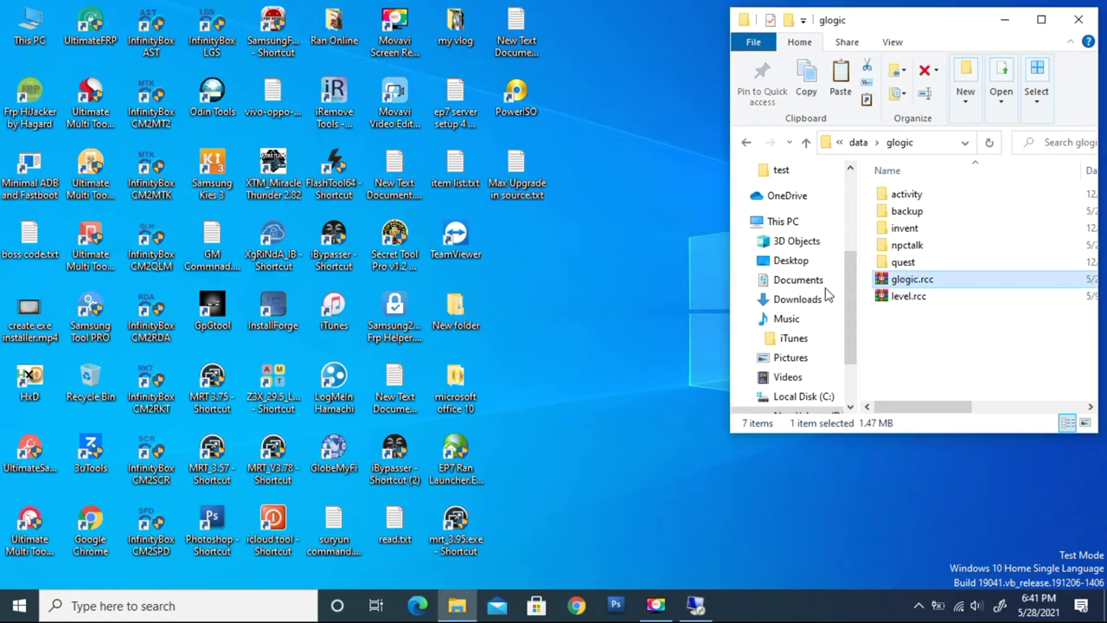
click(593, 282)
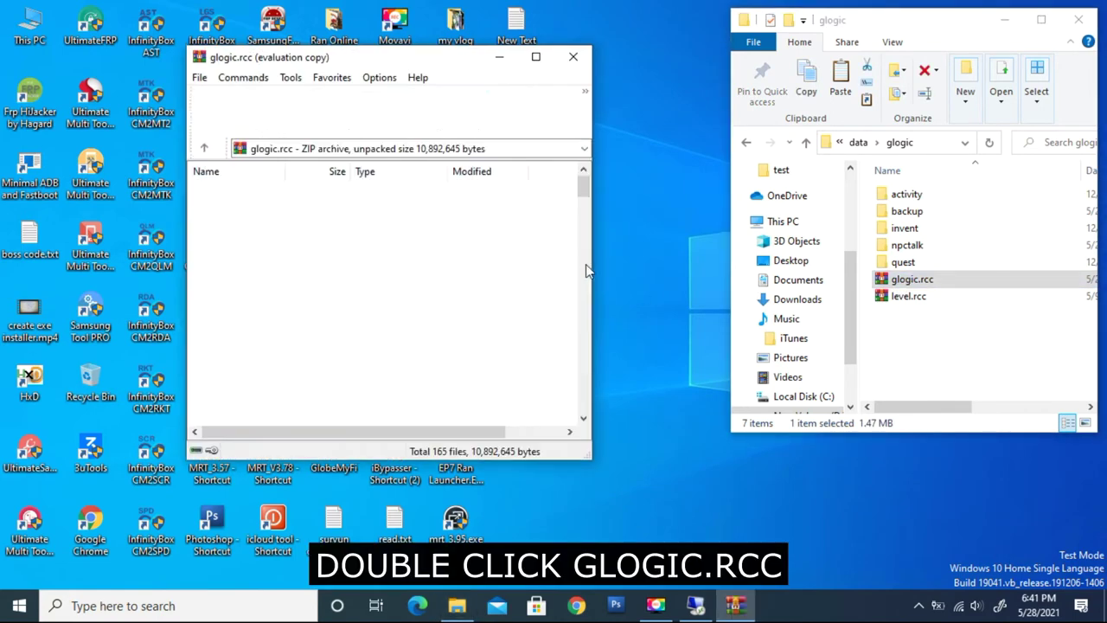
click(485, 265)
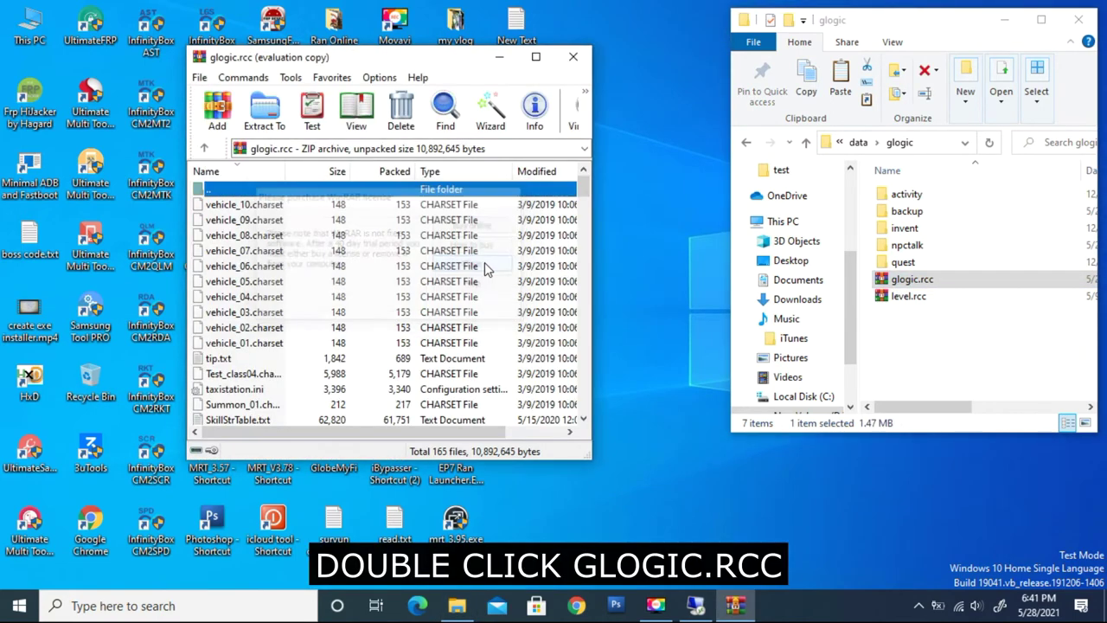
click(255, 298)
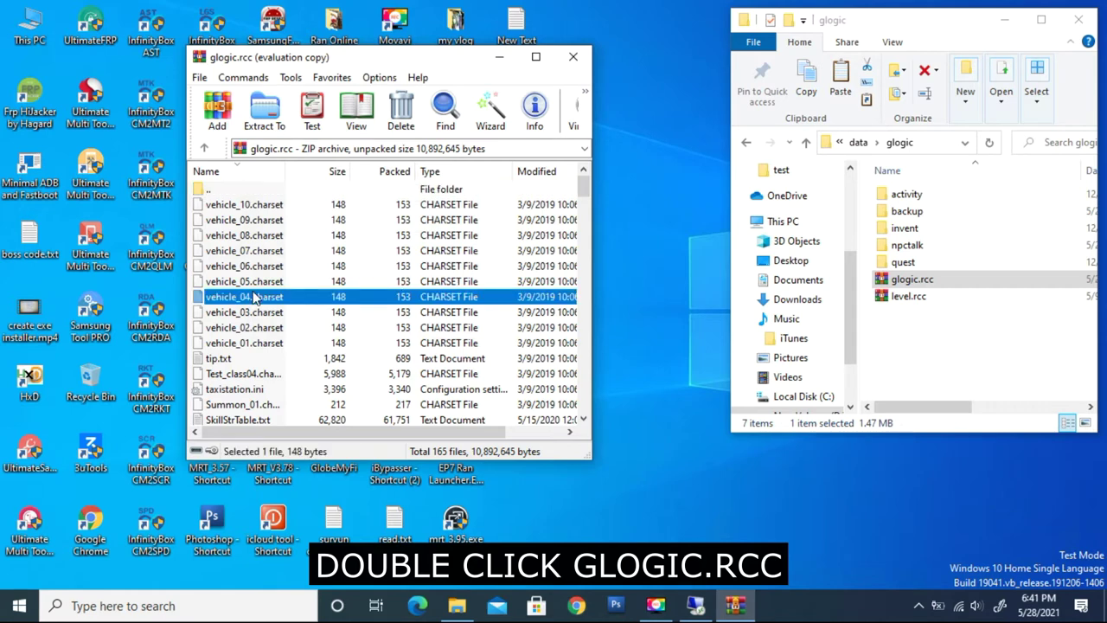
Extract default.charclass from the glogic.rcc archive into the data\glogic folder and minimise the archive window
key(d)
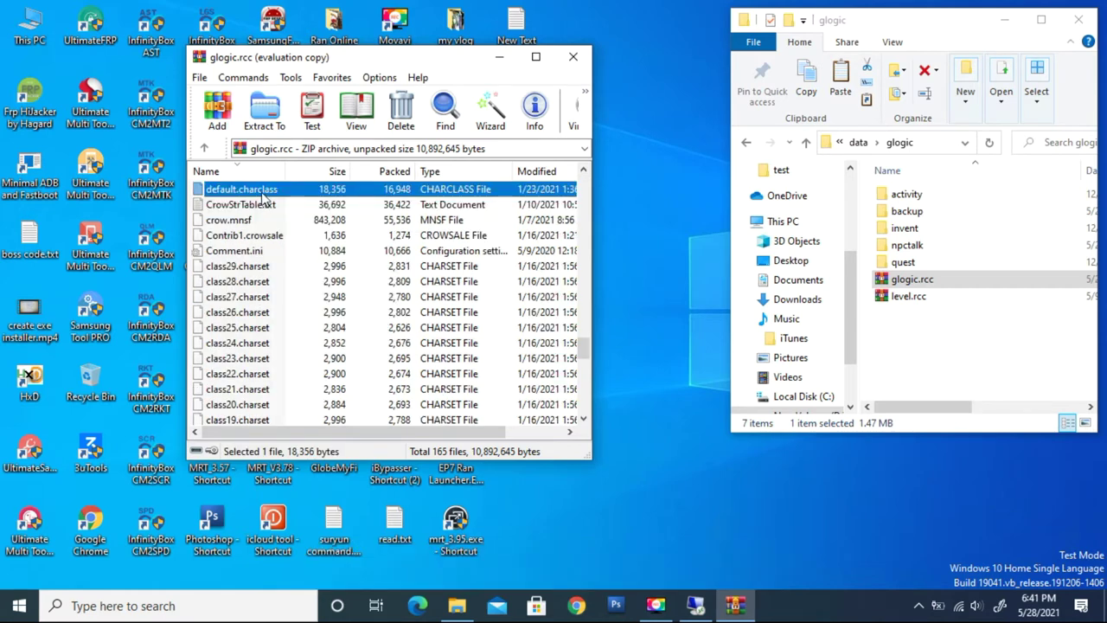
drag(263, 197, 942, 353)
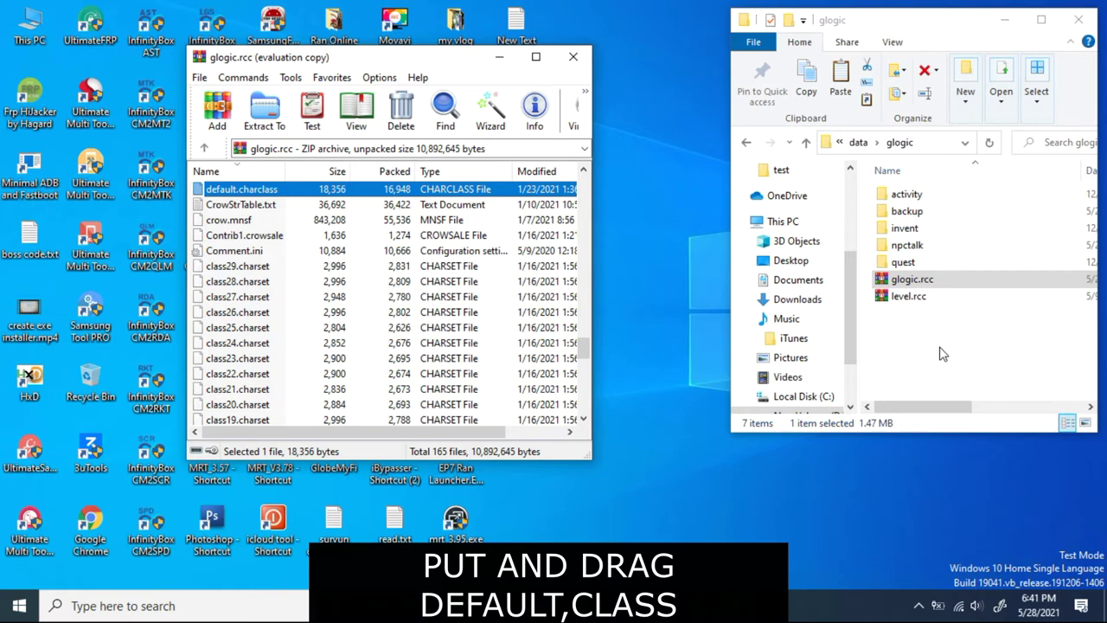
drag(819, 316, 498, 67)
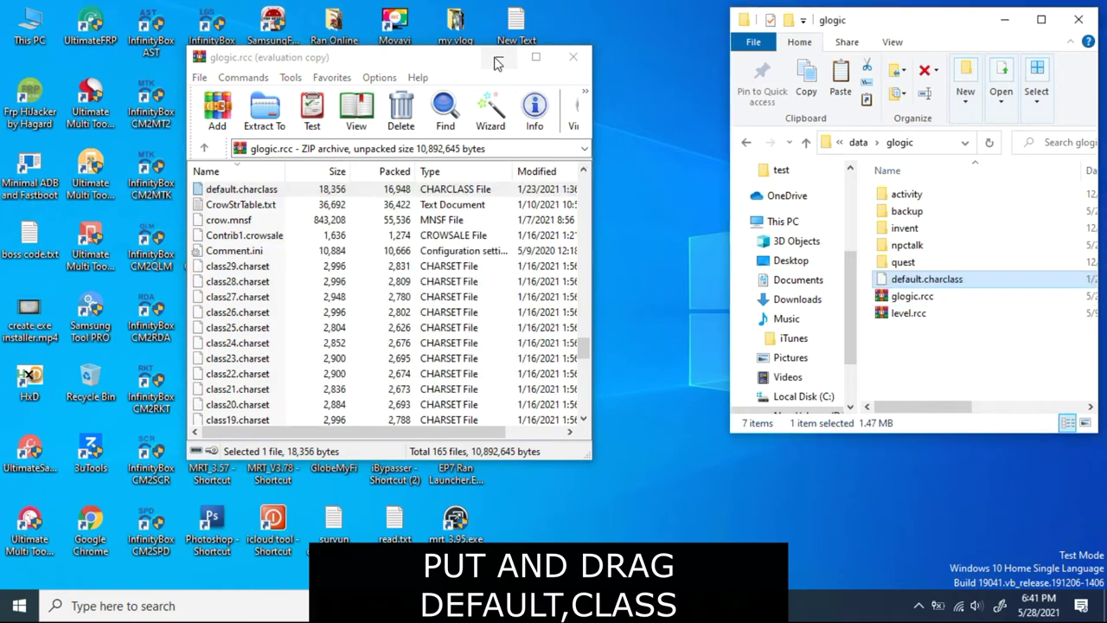
click(498, 60)
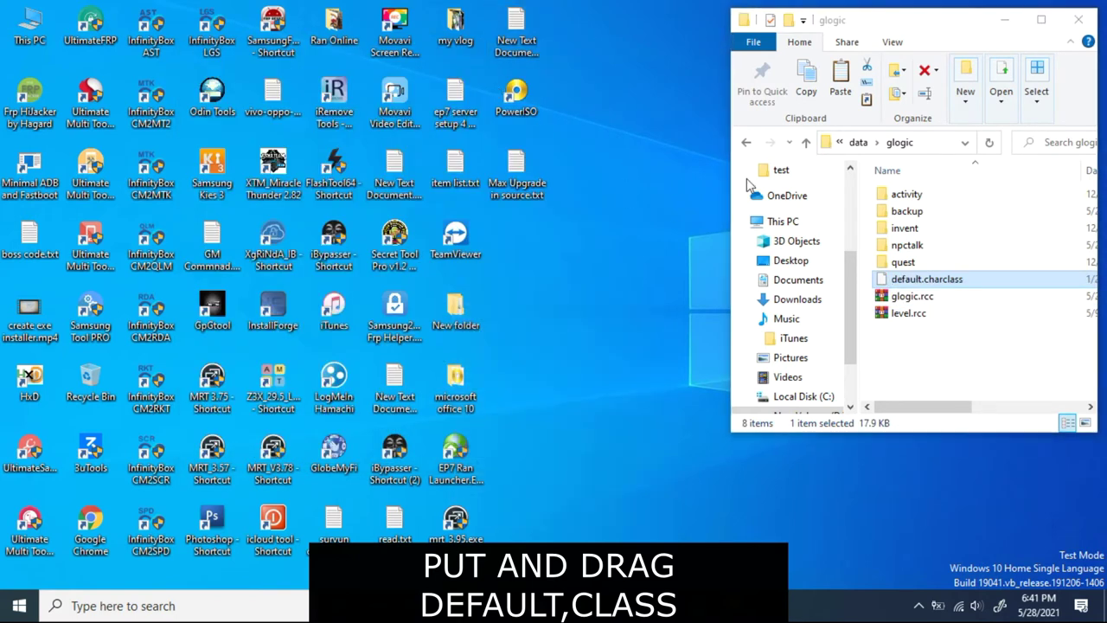
Go back up to the Fun Ran Online folder and launch [Edit]RanTool.exe
click(806, 143)
click(806, 144)
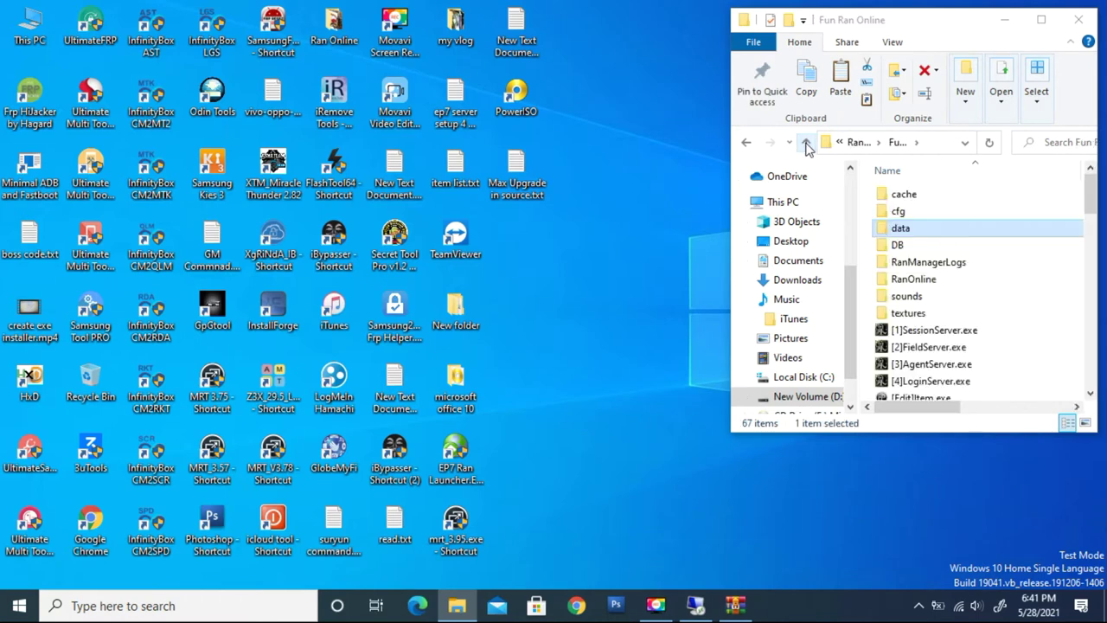
scroll(945, 385, down, 3)
scroll(945, 388, down, 1)
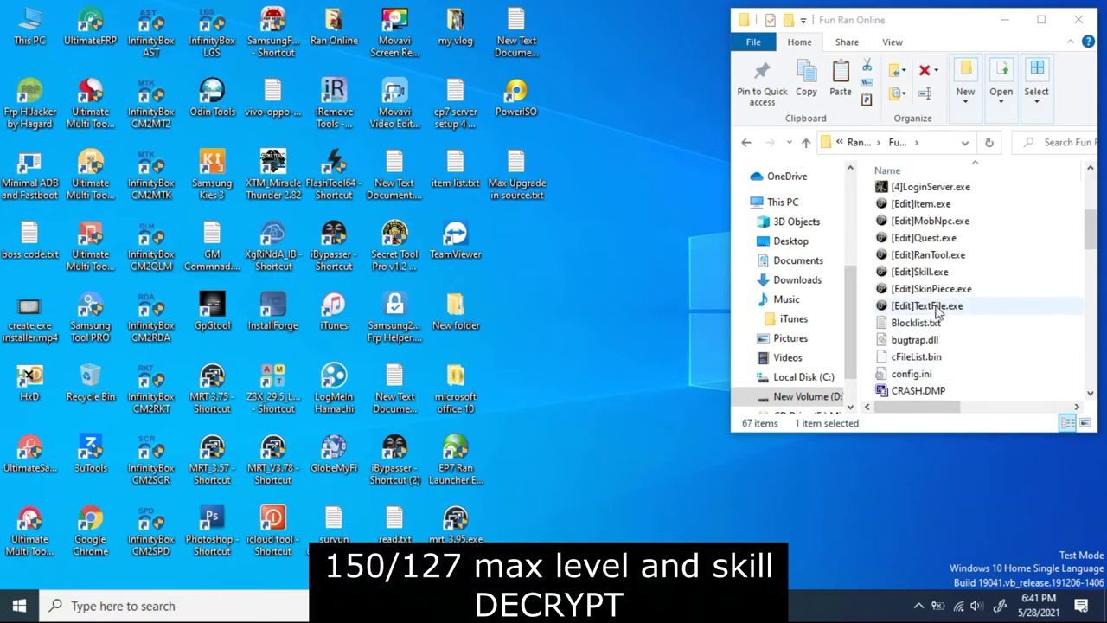
click(922, 258)
double_click(922, 255)
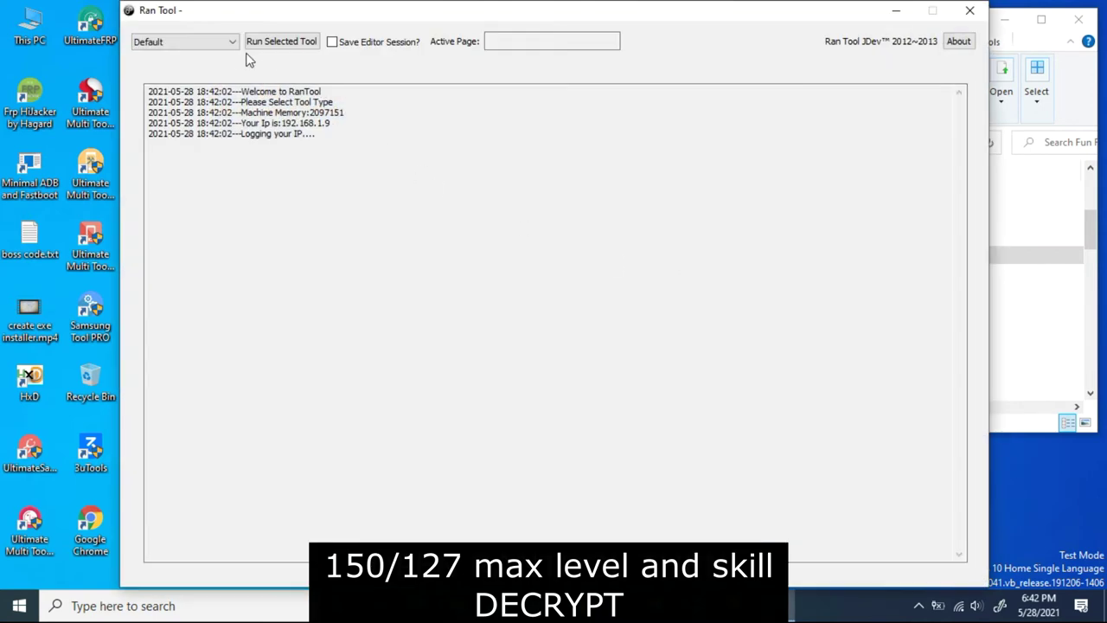
Run the File Cryption tool, decrypt data\glogic\default.charclass onto itself as an RCC file, and minimise Ran Tool
click(184, 42)
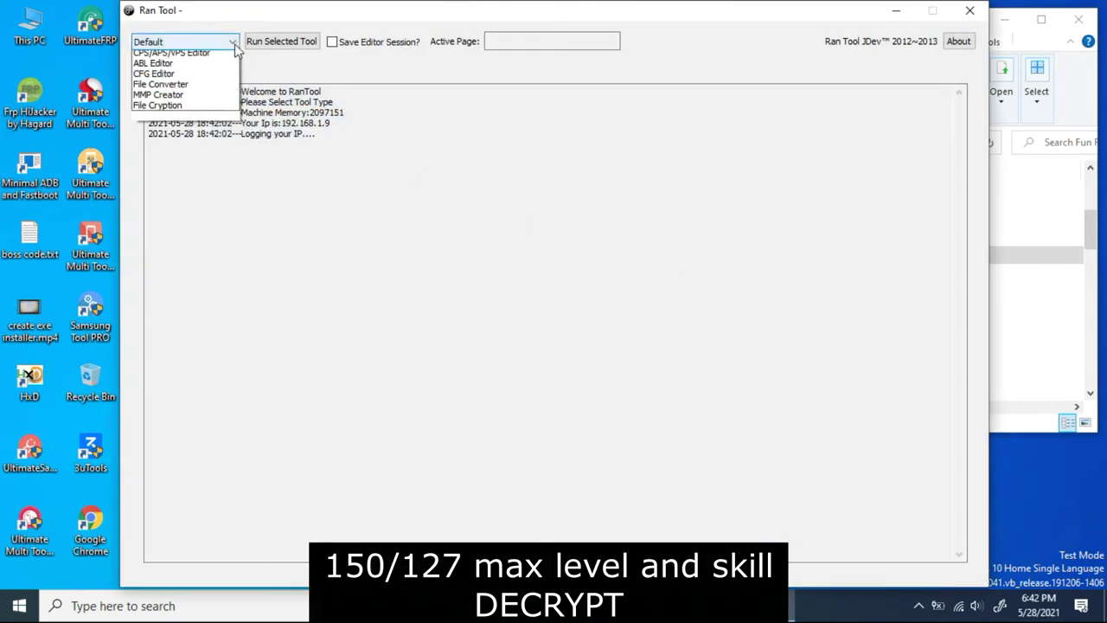
click(160, 148)
click(271, 52)
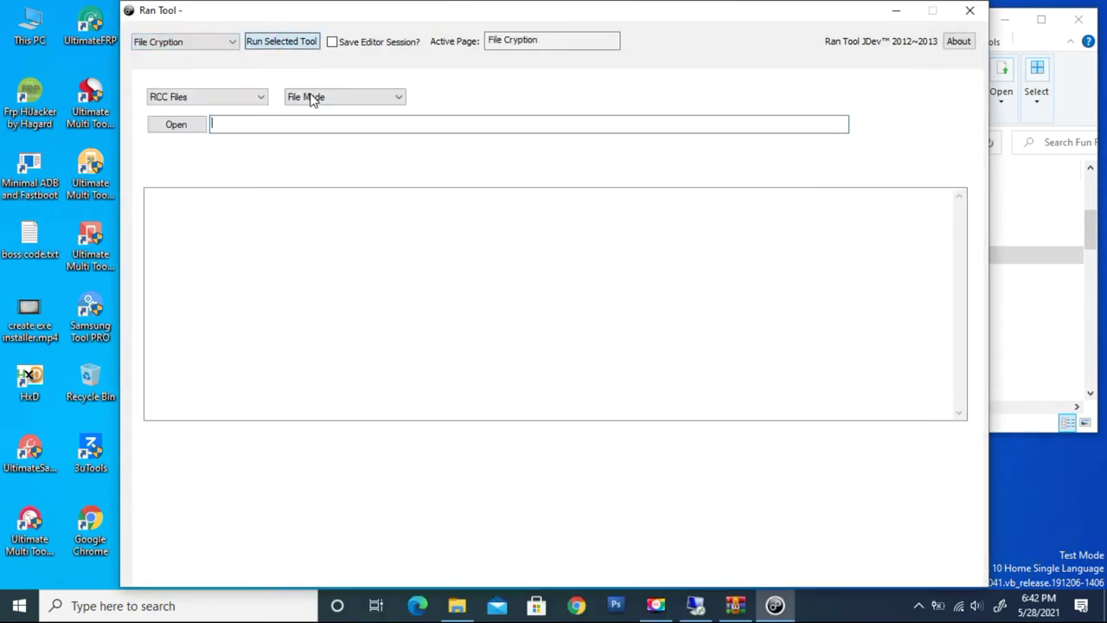
click(168, 127)
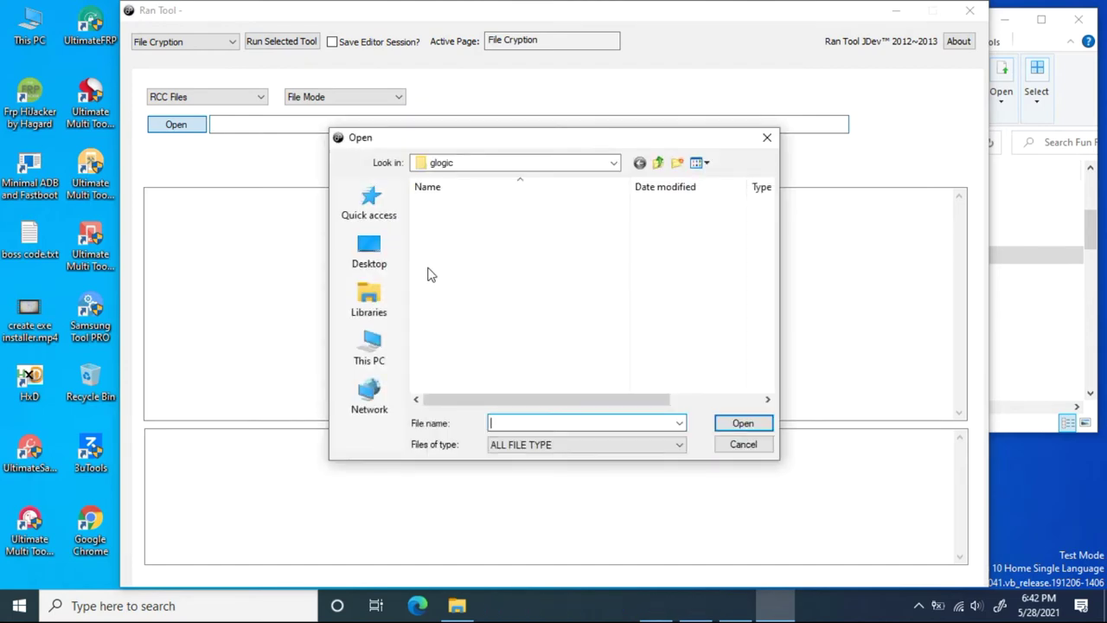
double_click(429, 274)
click(242, 174)
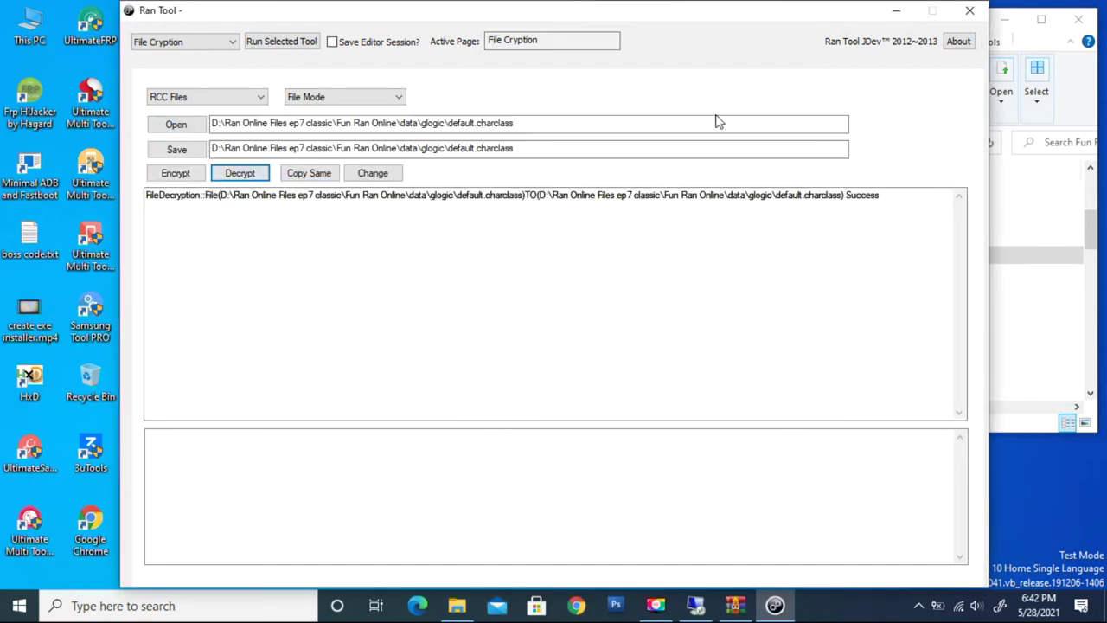
click(891, 11)
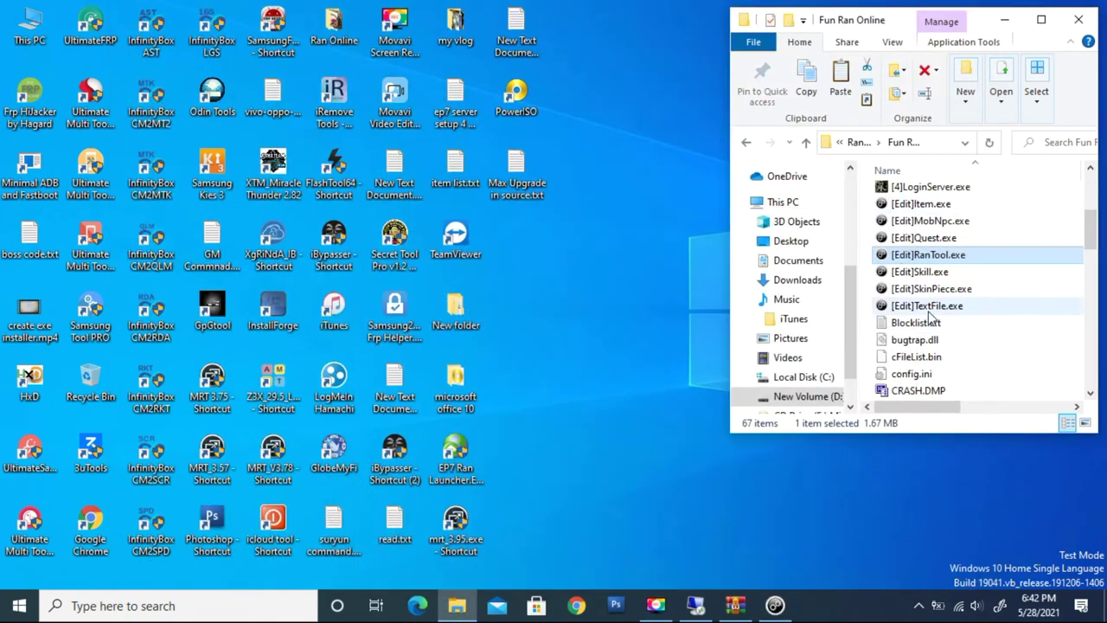
Launch [Edit]TextFile.exe, load default.charclass from the data\glogic folder into it, and widen the editor window
click(926, 308)
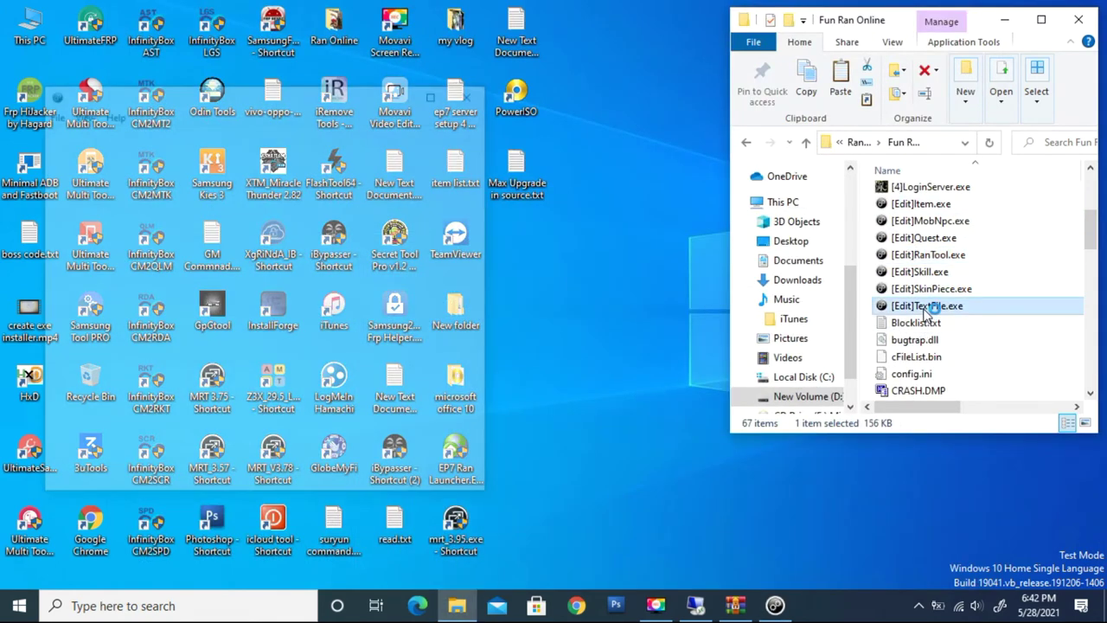
scroll(922, 234, up, 4)
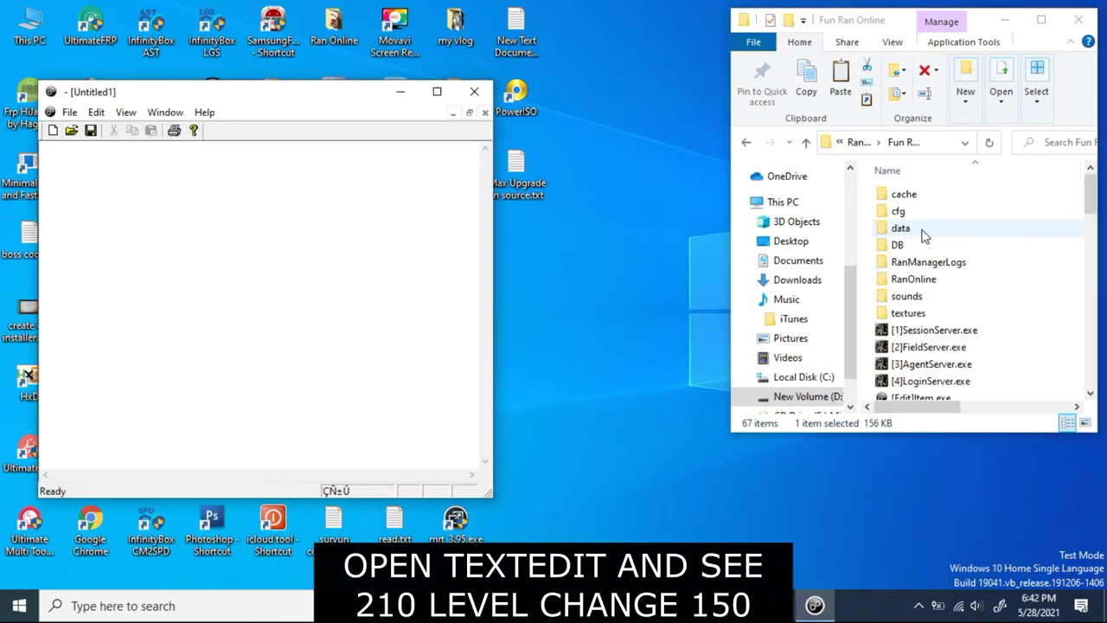
double_click(922, 235)
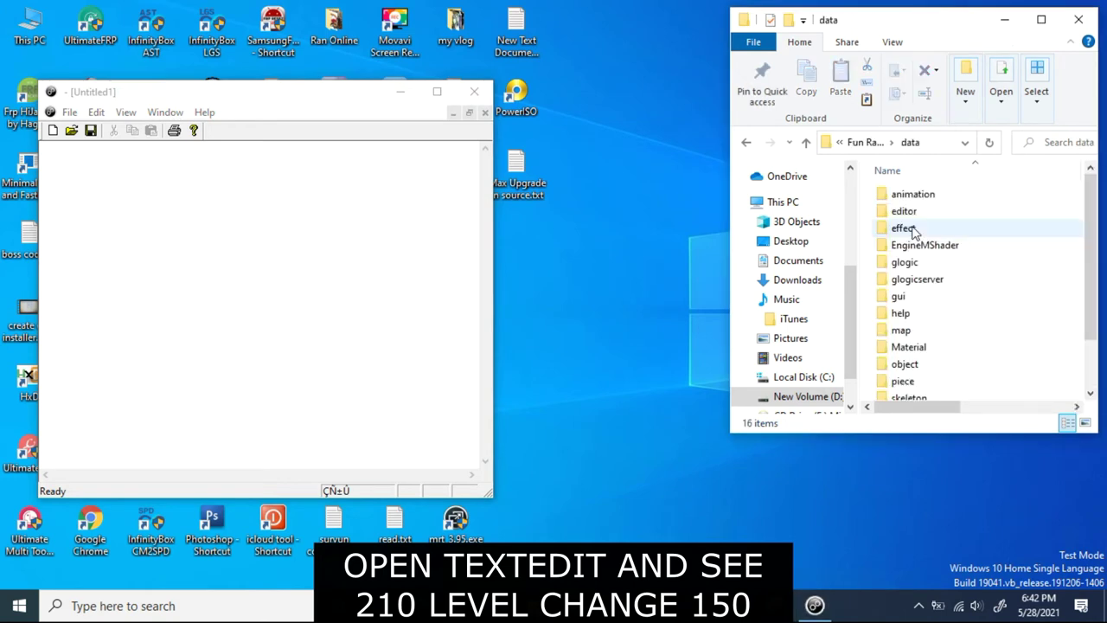
click(906, 265)
double_click(906, 264)
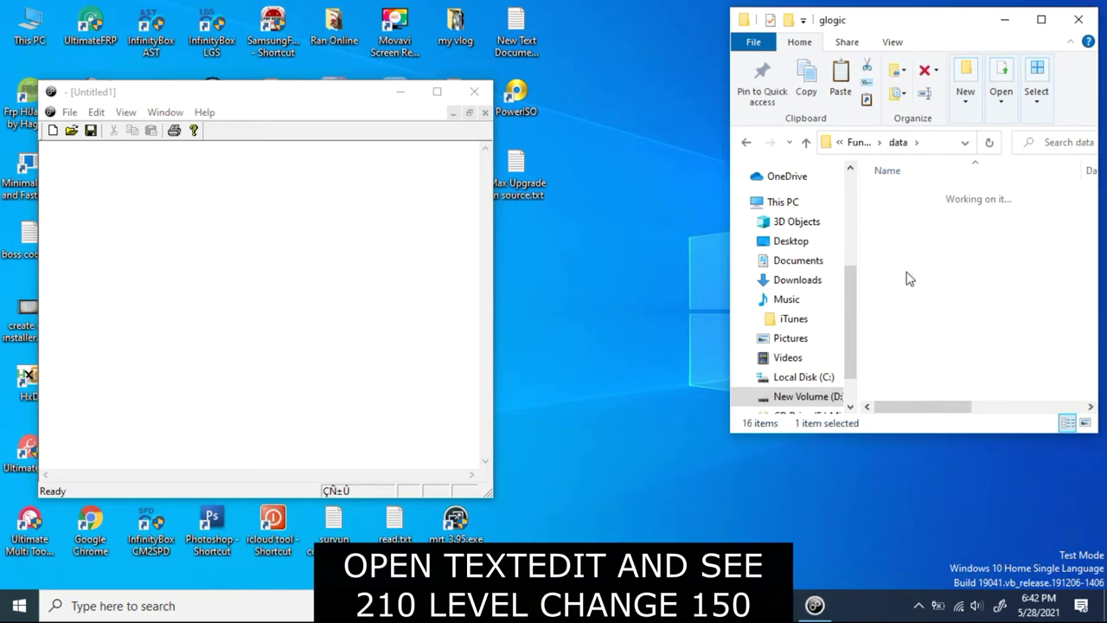
drag(908, 279, 230, 284)
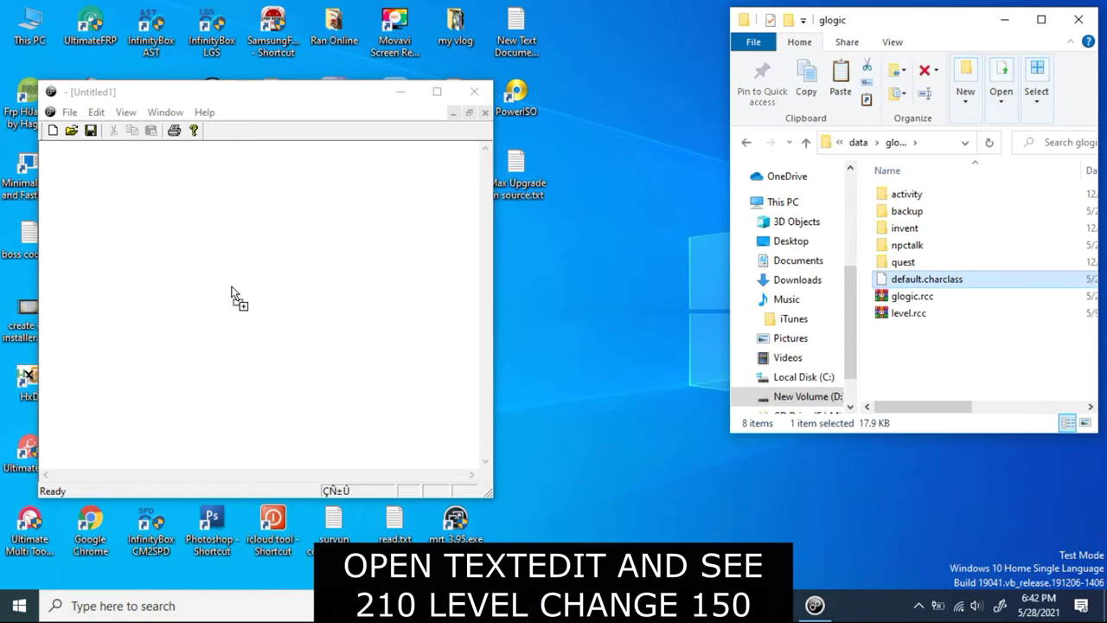
drag(320, 93, 525, 44)
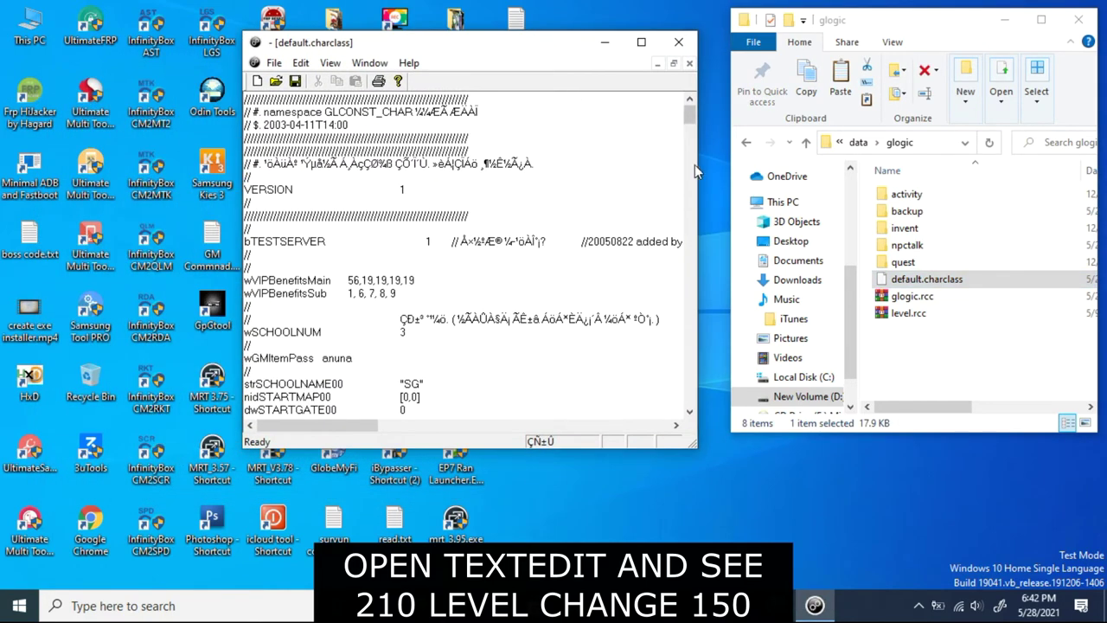
drag(697, 160, 934, 164)
drag(506, 43, 349, 22)
Set both wMAX_LEVEL and wMAX_EXTREME_LEVEL to 150 in default.charclass
scroll(536, 289, down, 2)
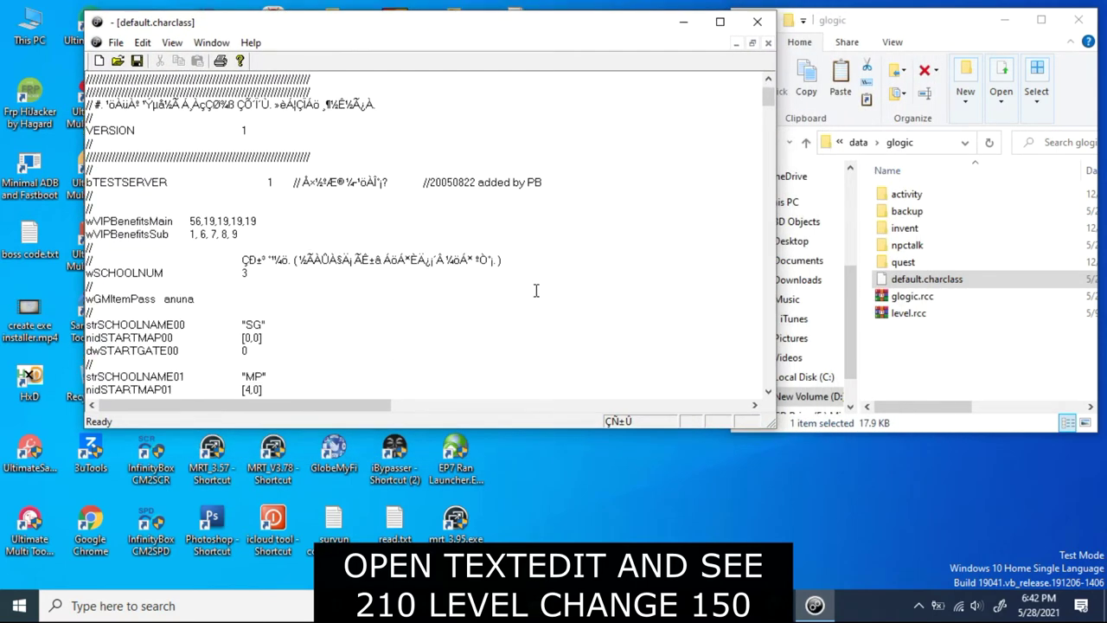
scroll(538, 292, down, 2)
scroll(538, 291, down, 3)
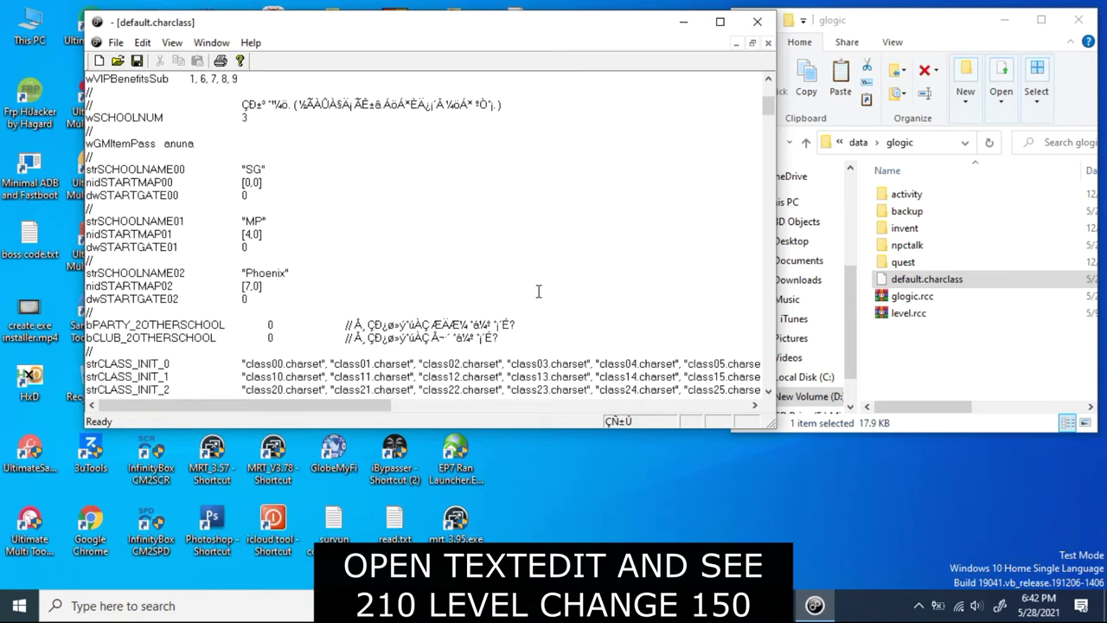
scroll(538, 291, down, 5)
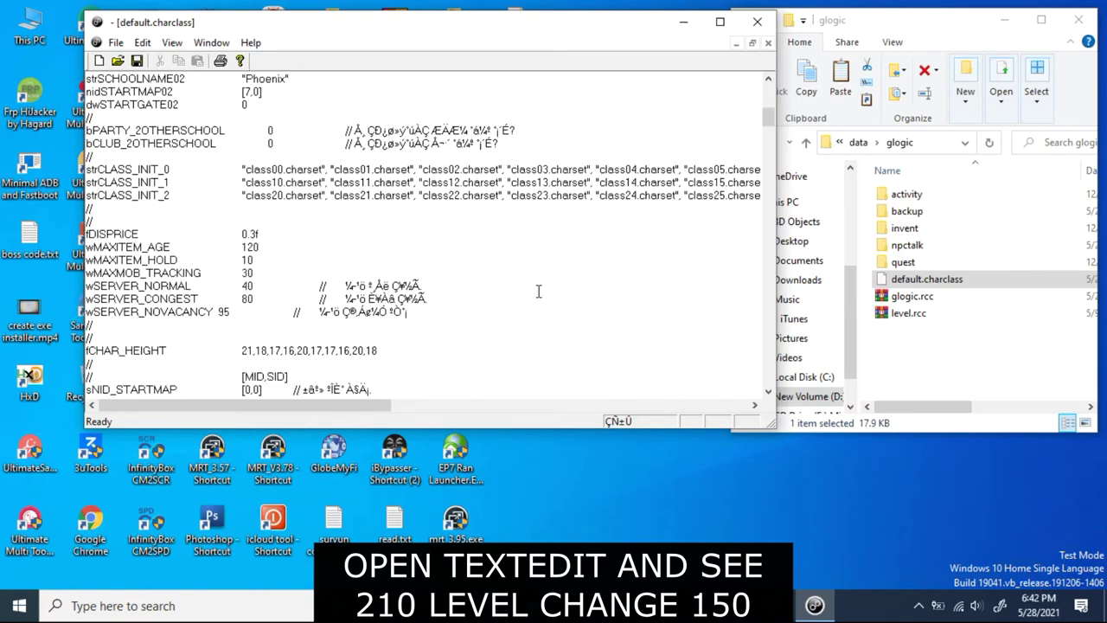
scroll(538, 291, down, 2)
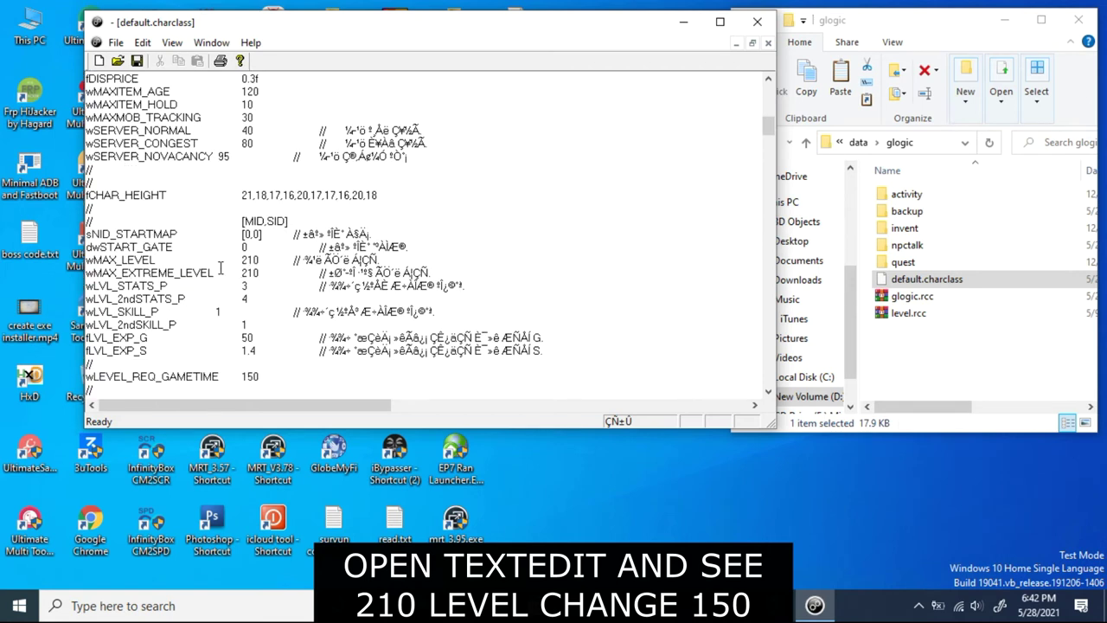
drag(243, 259, 256, 259)
drag(243, 272, 247, 273)
click(243, 259)
drag(242, 260, 249, 260)
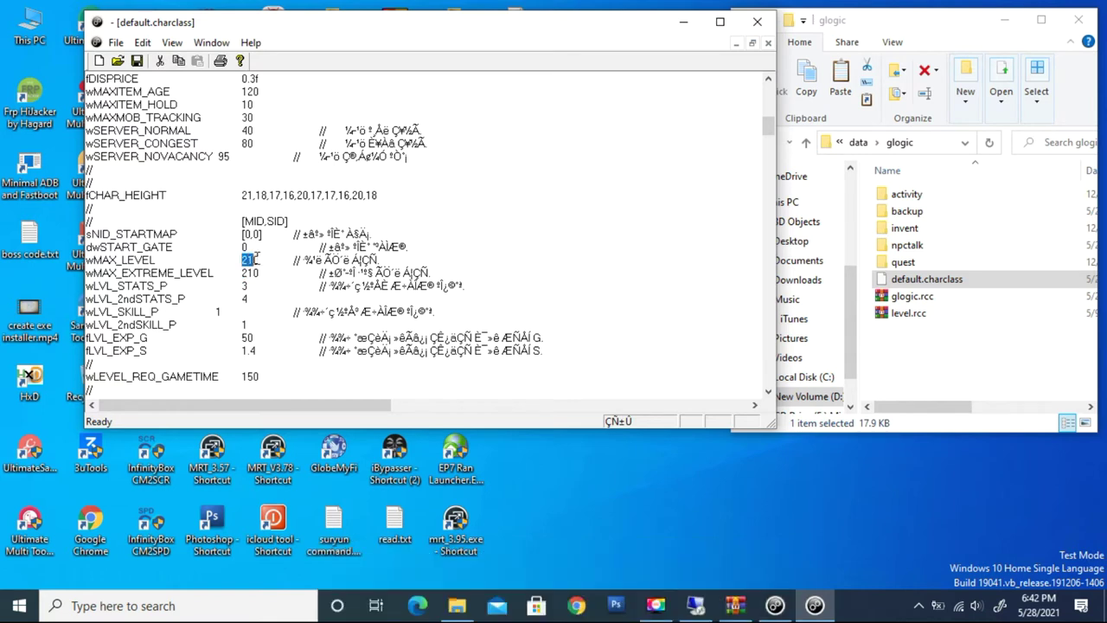
text(1)
drag(242, 273, 258, 272)
text(1)
Set wGRADE_MAX to 9 in the grade section of default.charclass
scroll(458, 271, down, 1)
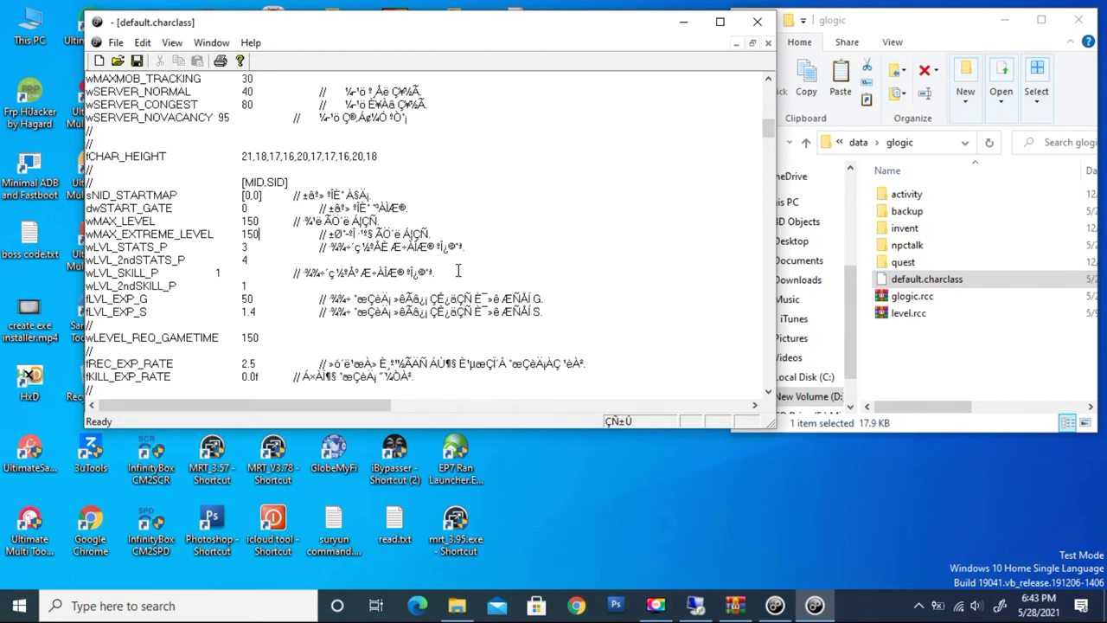
scroll(459, 271, down, 1)
scroll(459, 271, down, 4)
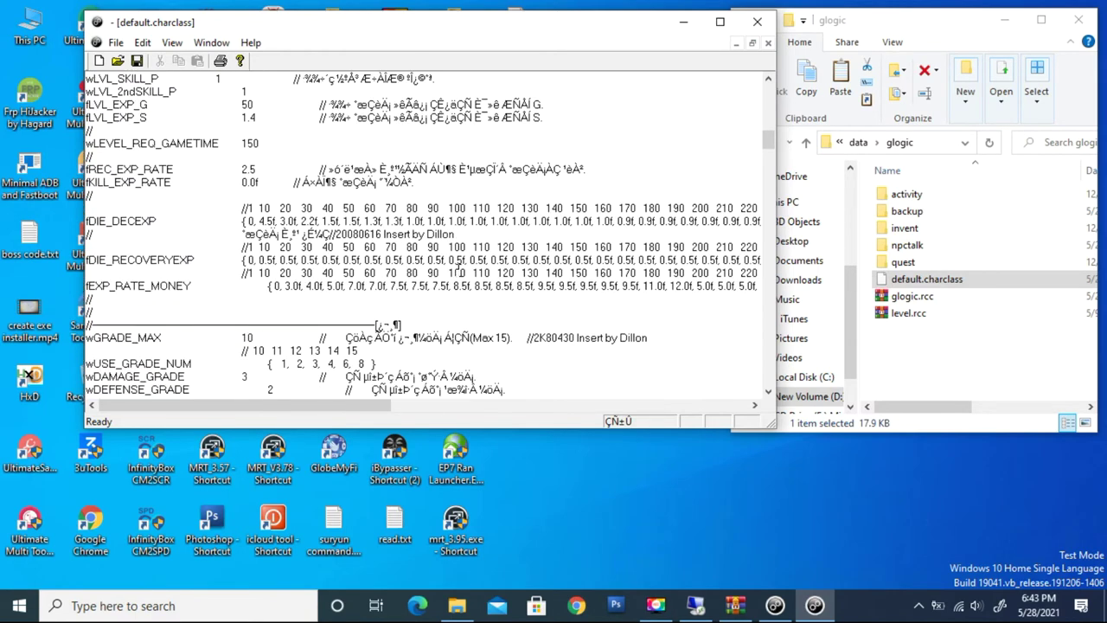
scroll(458, 271, down, 2)
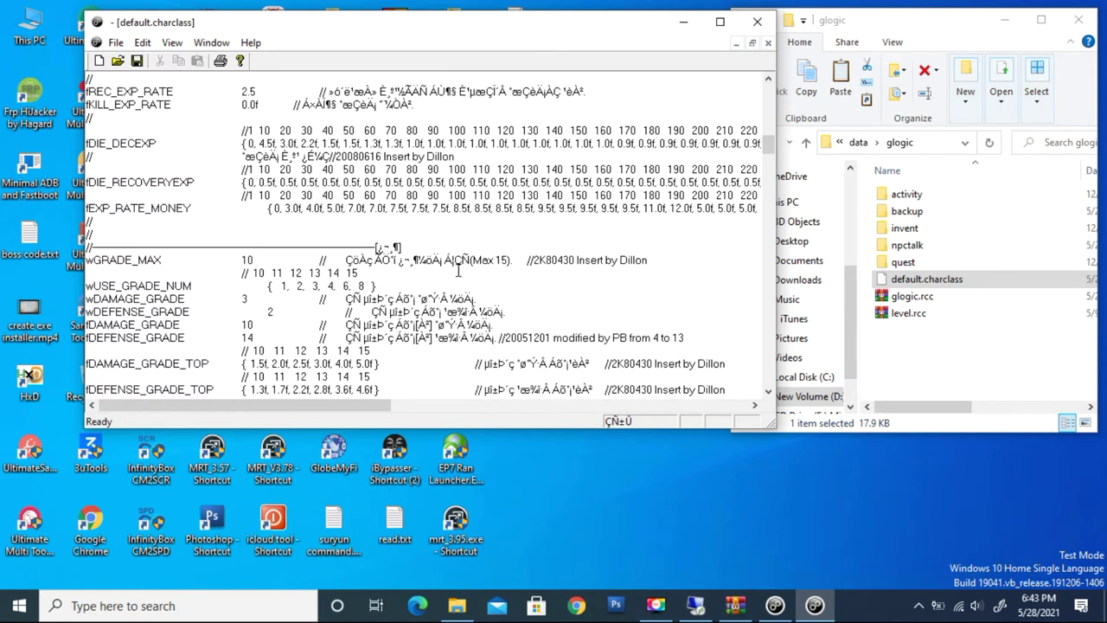
click(257, 259)
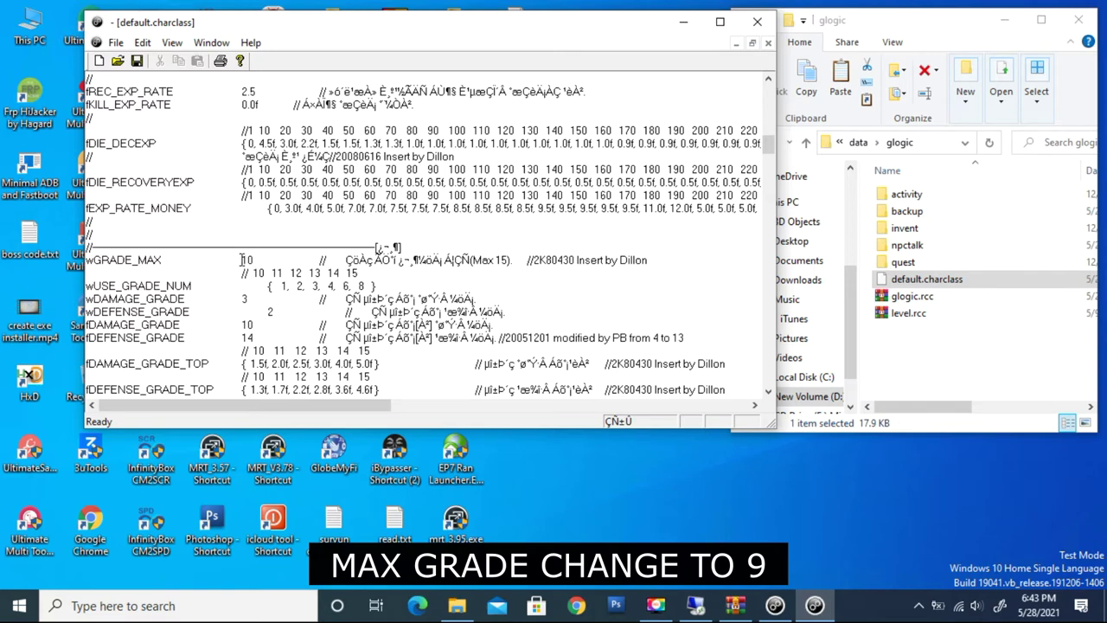
drag(242, 260, 253, 259)
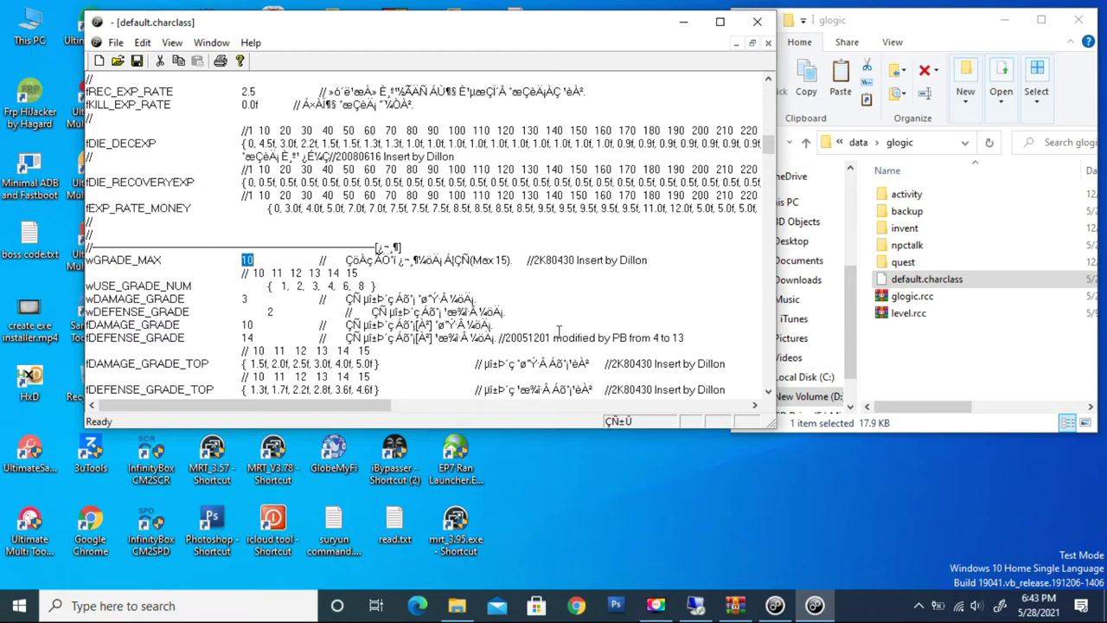
scroll(558, 331, down, 3)
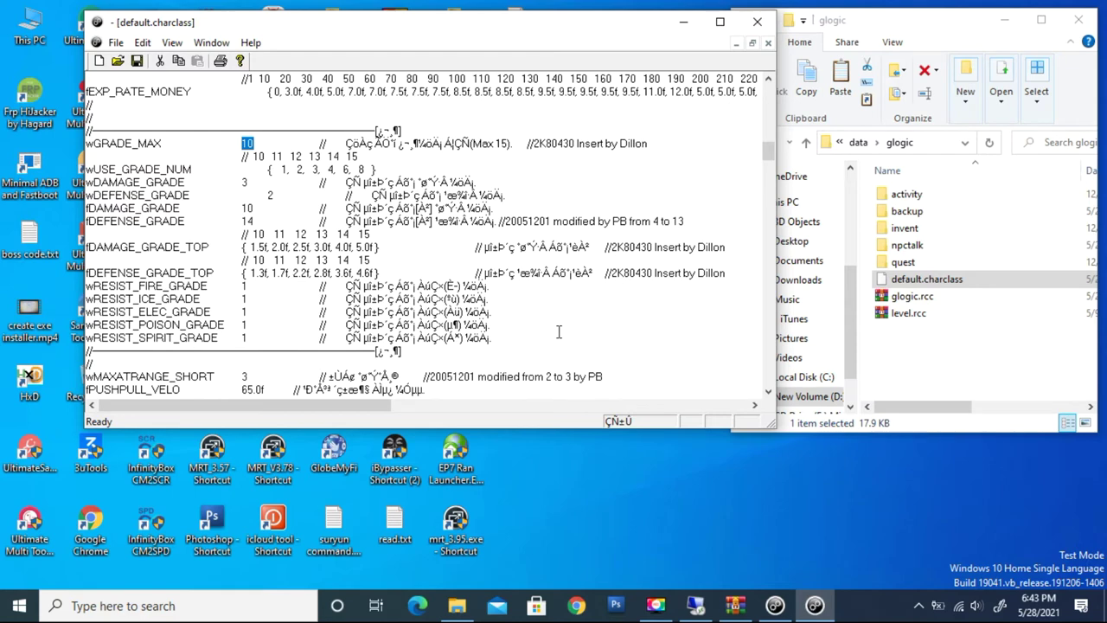
scroll(559, 331, up, 4)
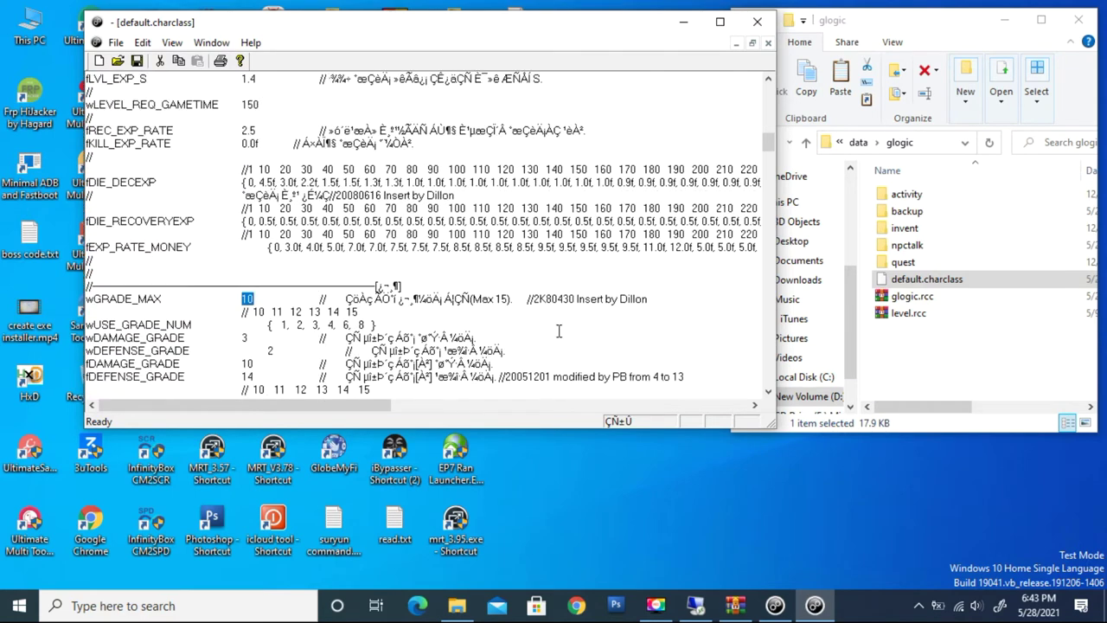
scroll(559, 332, up, 3)
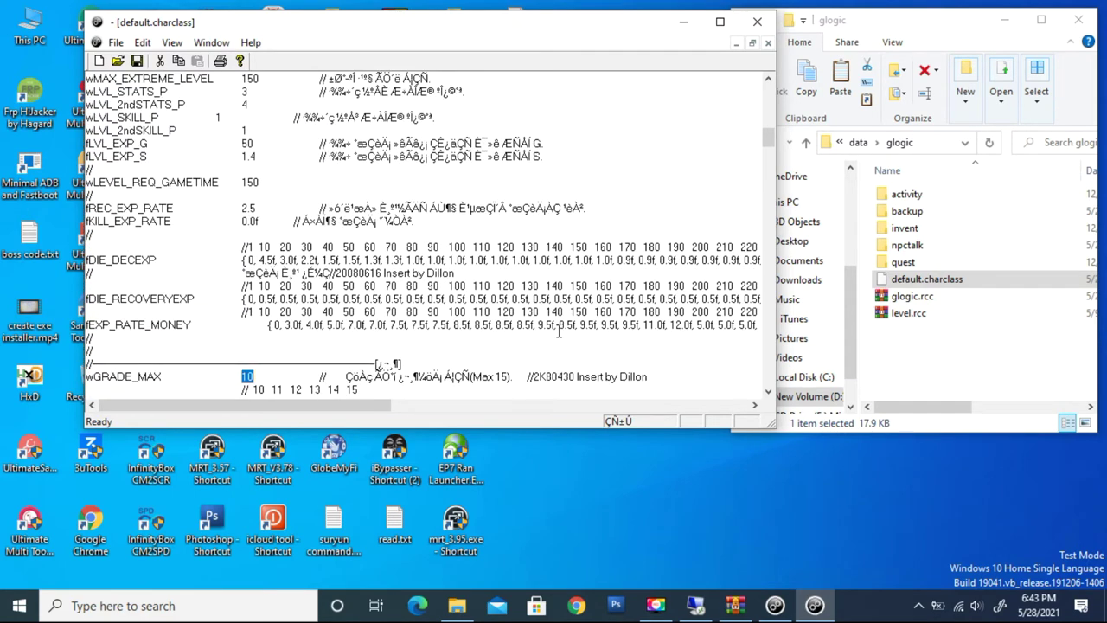
scroll(558, 331, down, 3)
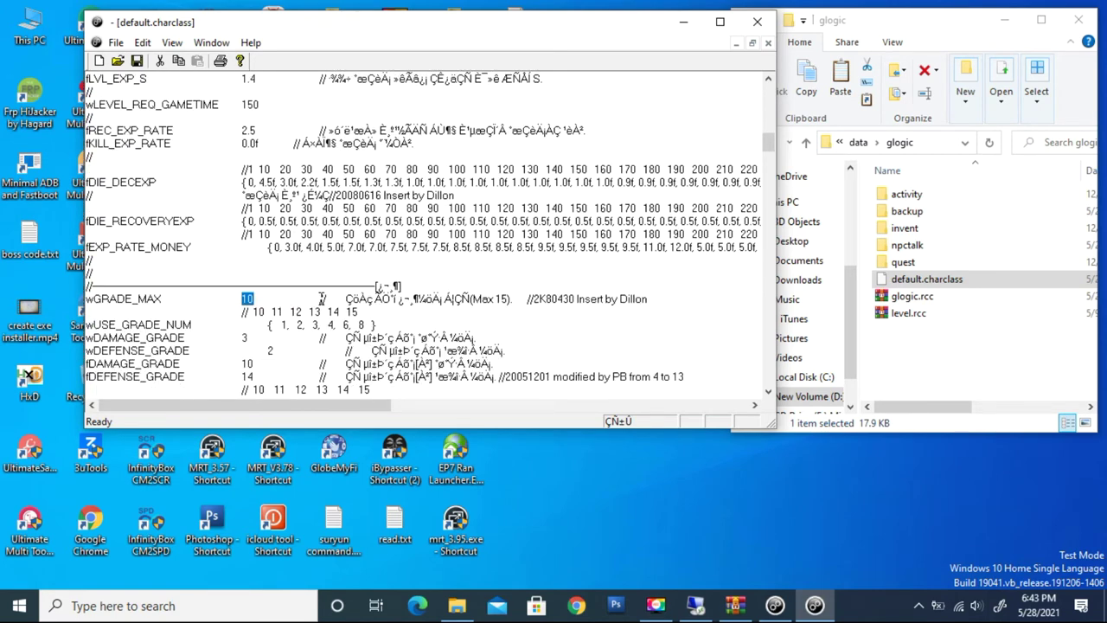
text(9)
Review the edited level values and save default.charclass
scroll(487, 284, up, 2)
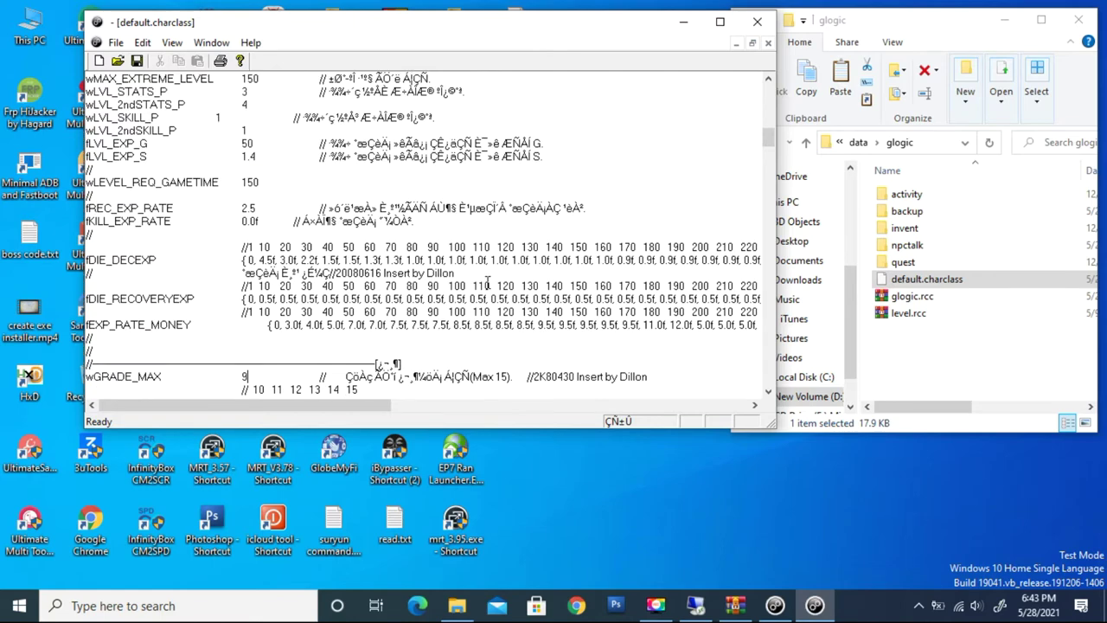
scroll(487, 283, up, 2)
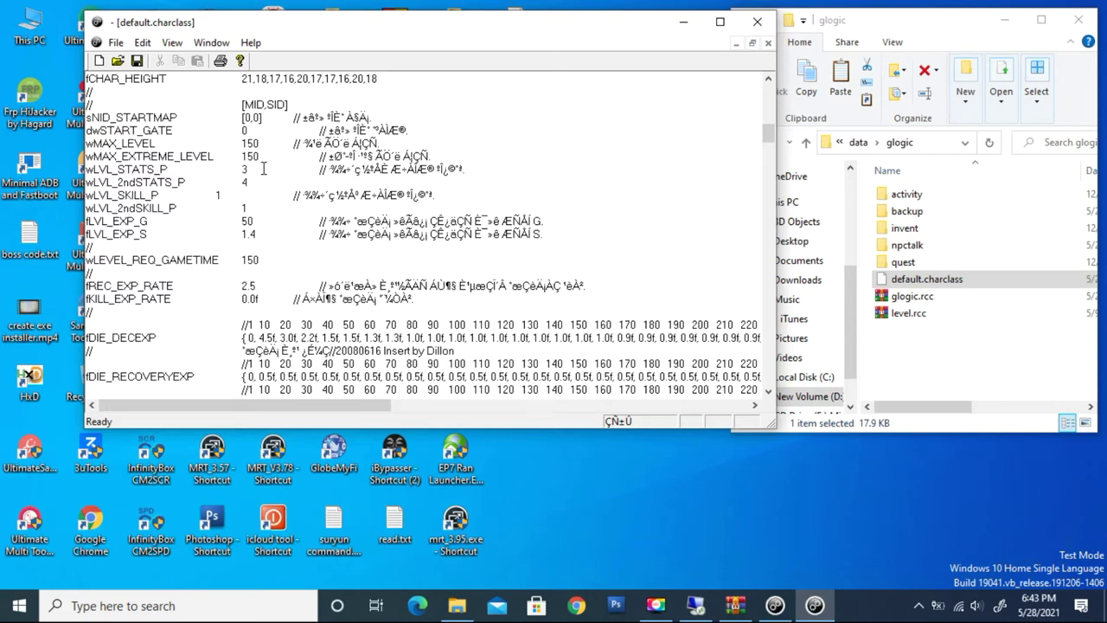
click(137, 62)
click(138, 61)
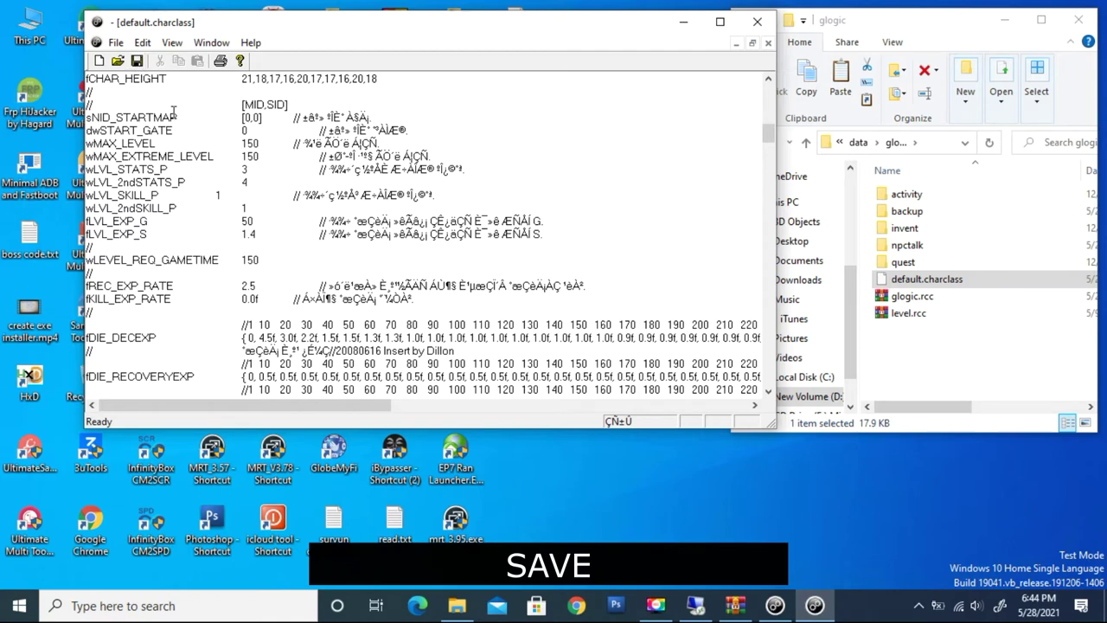
Close the text editor, encrypt the edited default.charclass in Ran Tool as an RCC file, and close the tool
click(758, 24)
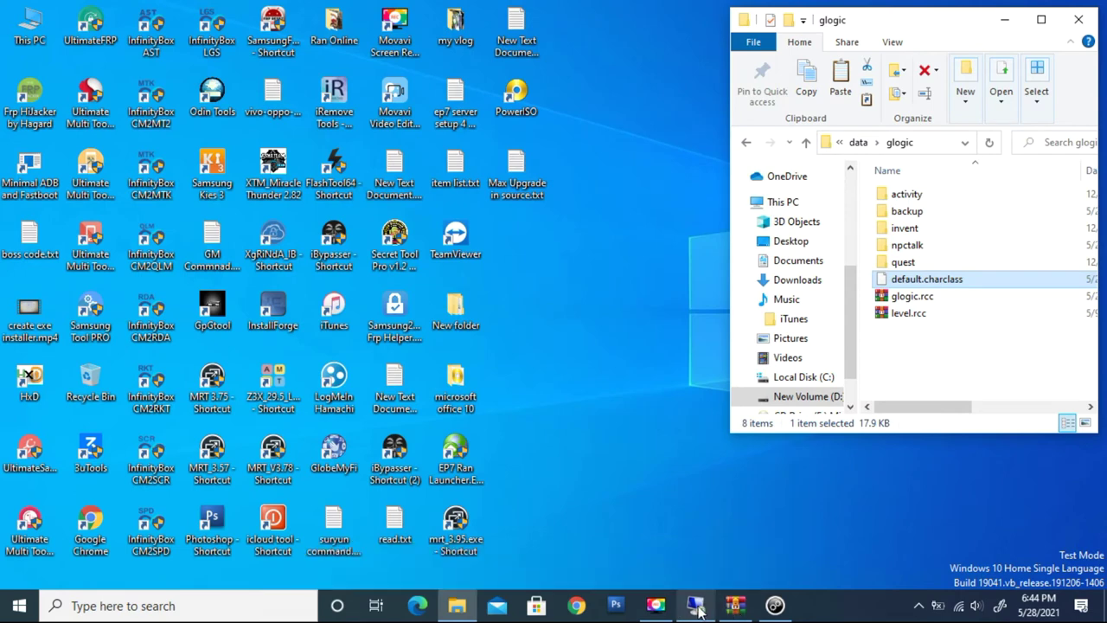
click(739, 608)
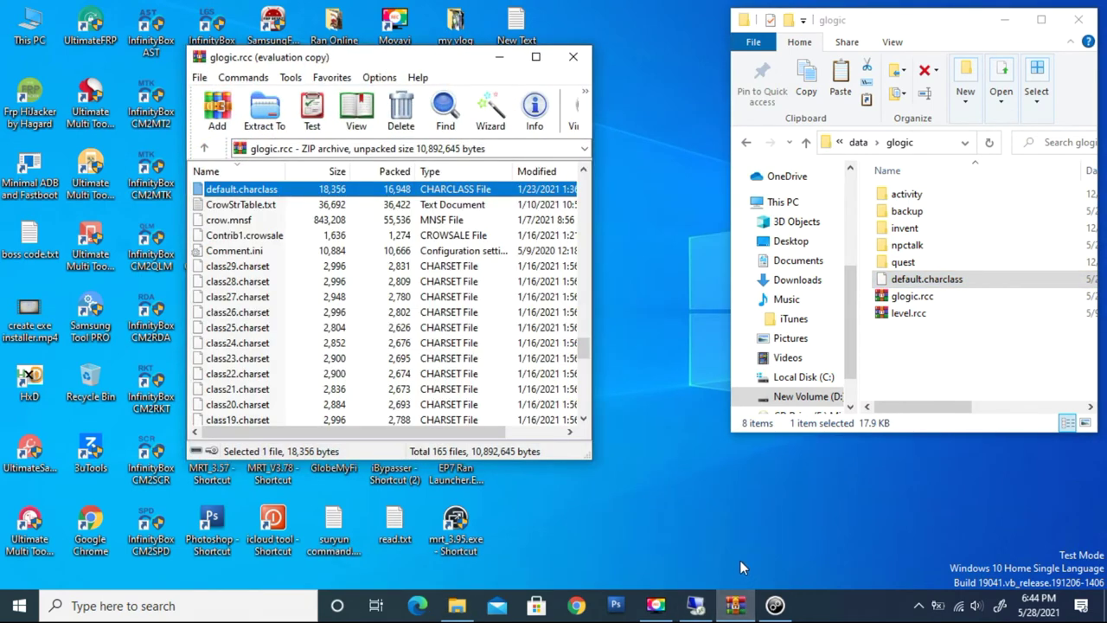
click(775, 605)
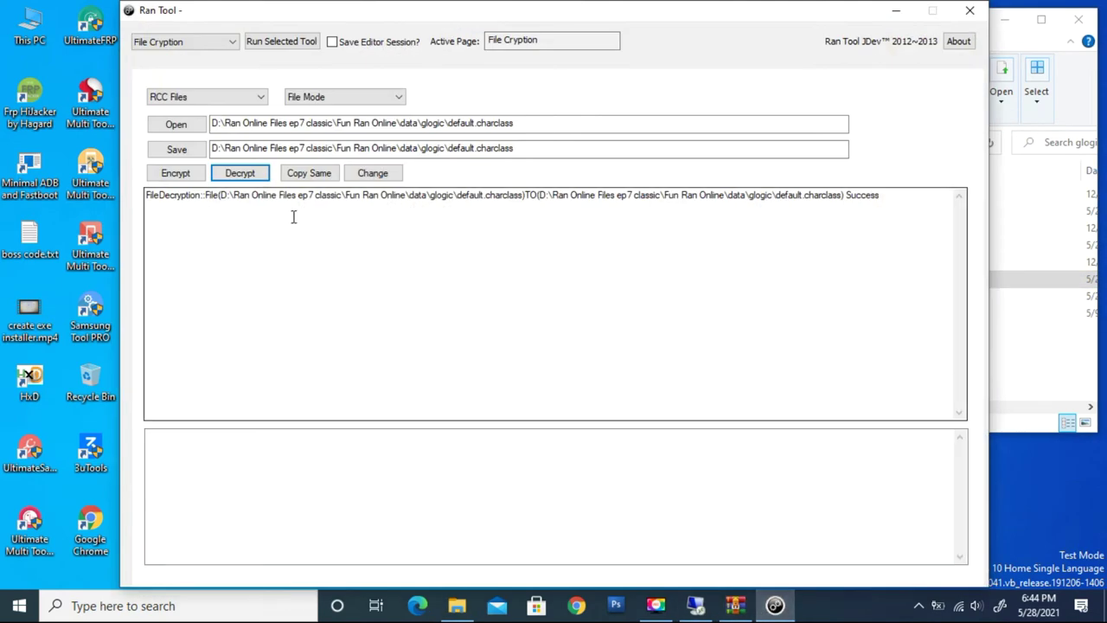
click(176, 175)
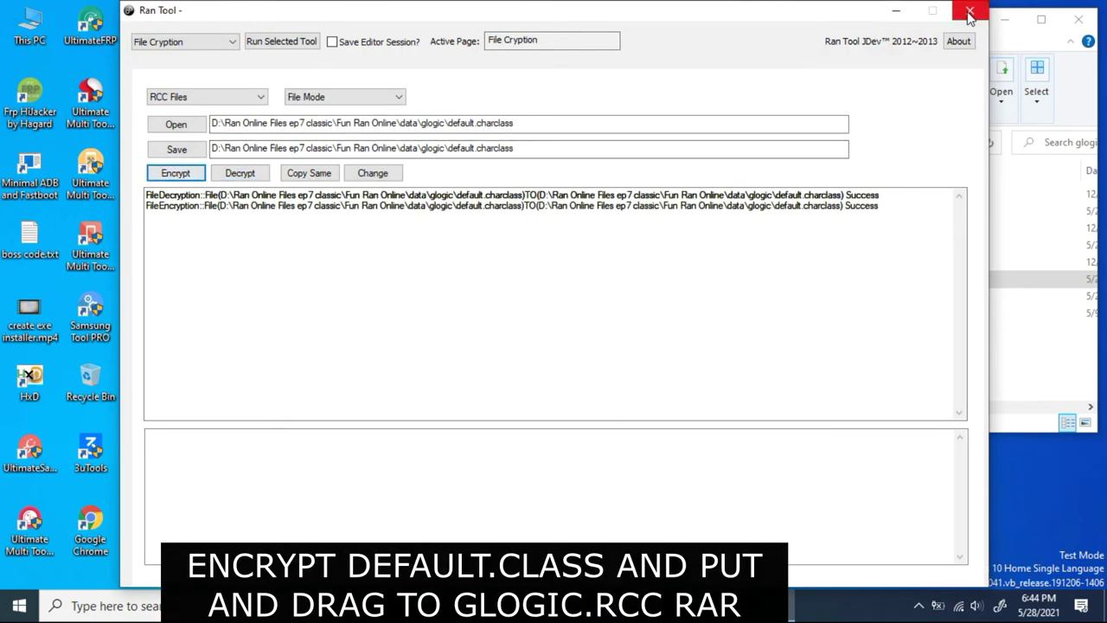
click(969, 16)
Add the encrypted default.charclass to the glogic.rcc archive, replacing the existing copy, and close the archive
drag(910, 288, 416, 325)
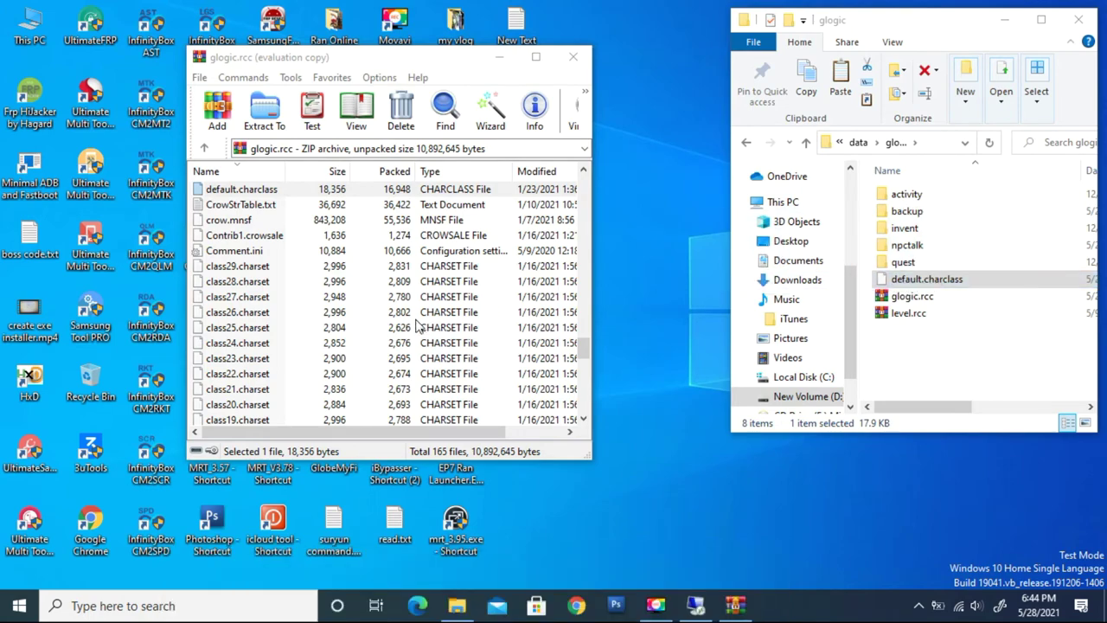
click(406, 409)
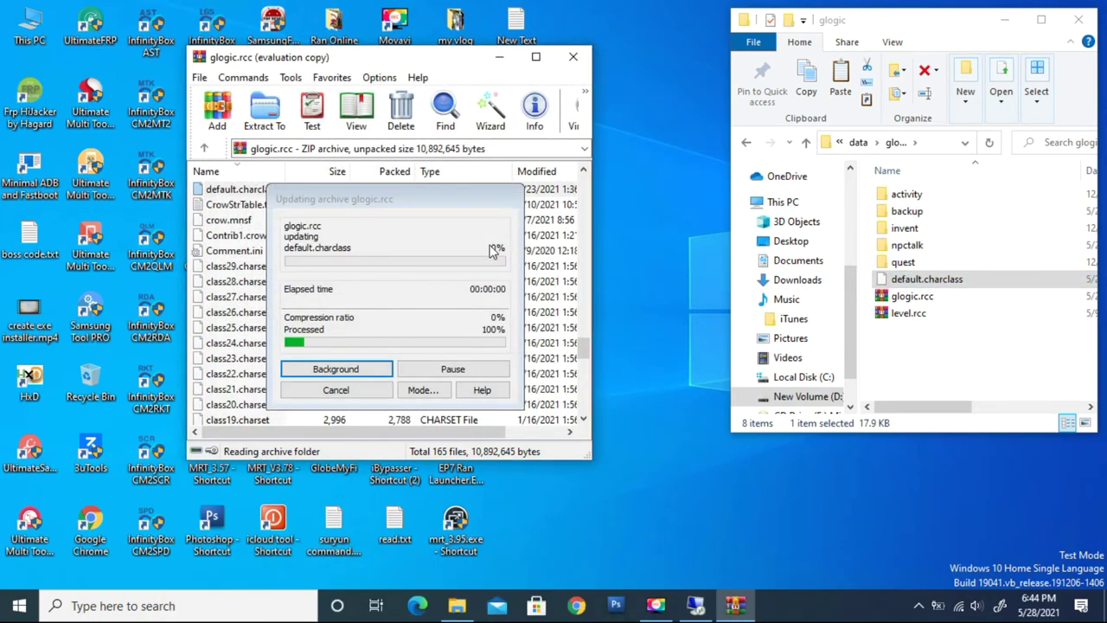
click(573, 57)
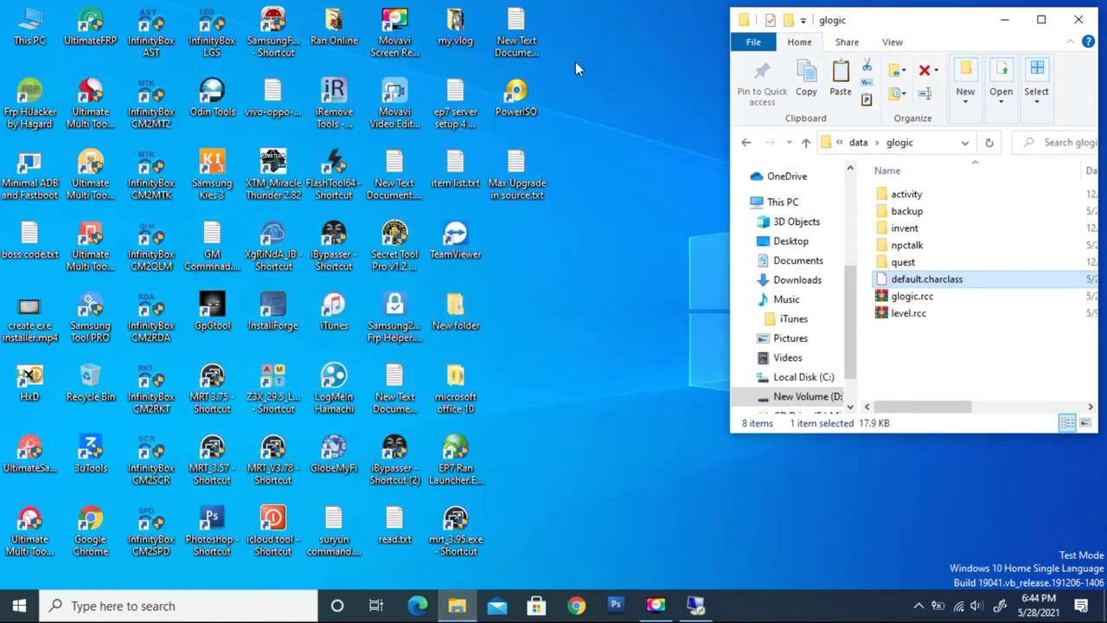
Copy the updated glogic.rcc from the local data\glogic folder
click(910, 298)
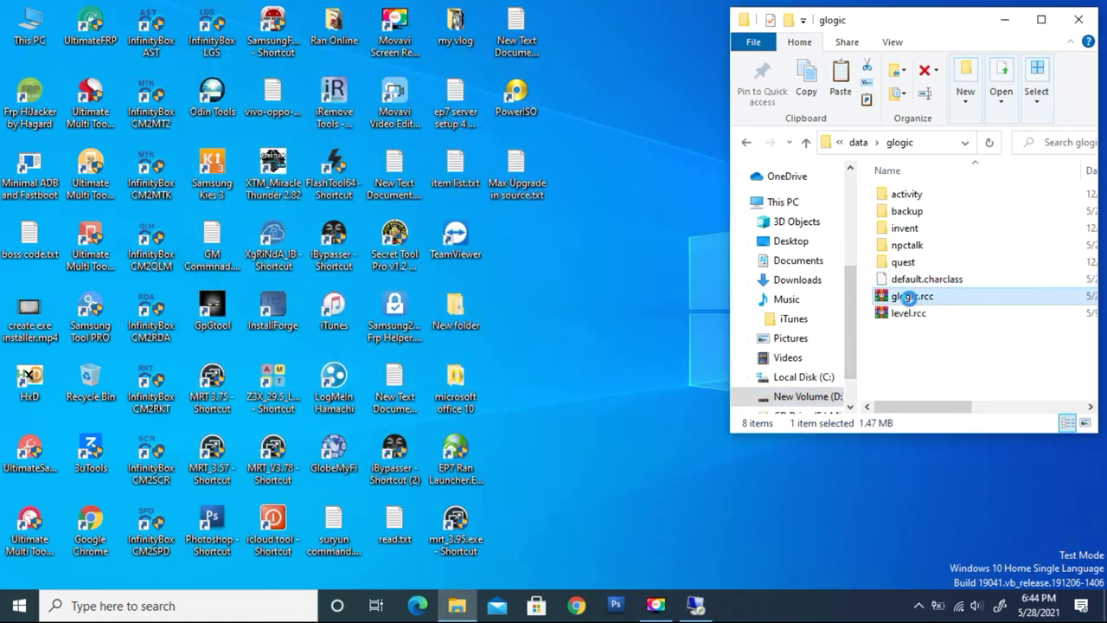
right_click(909, 298)
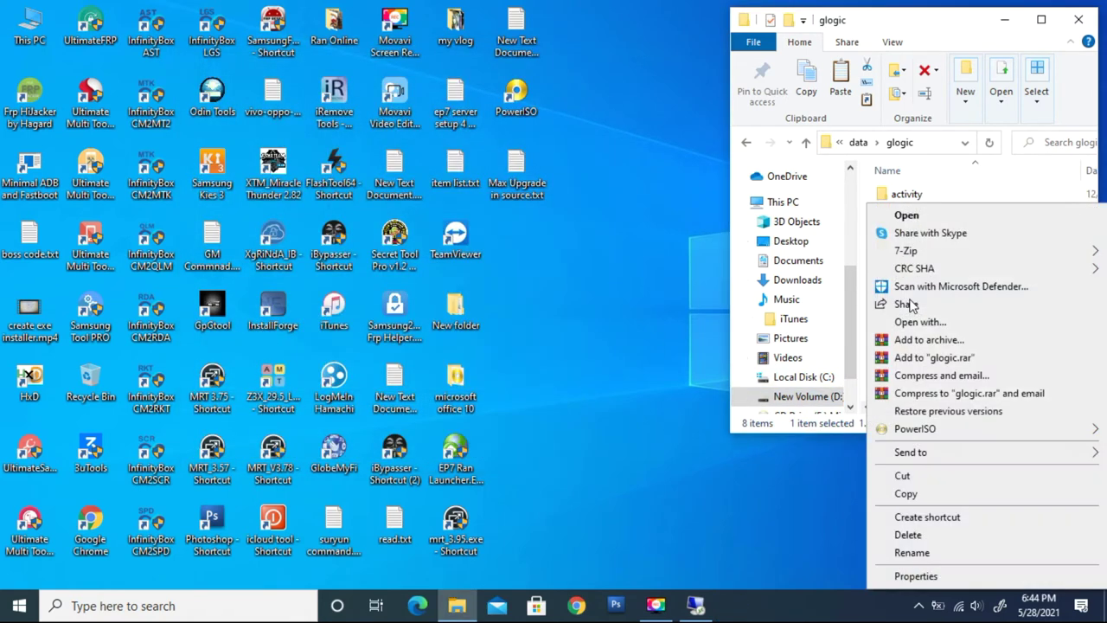
click(908, 492)
Switch to the remote Windows Server desktop and end the SessionServer and FieldServer processes in Task Manager
click(696, 606)
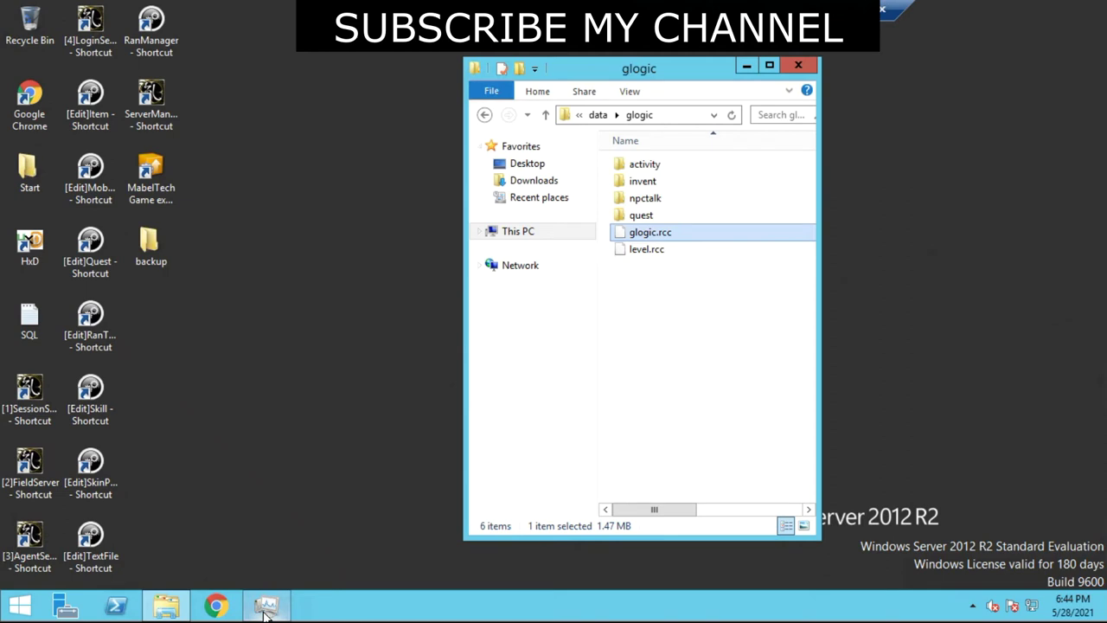
click(265, 605)
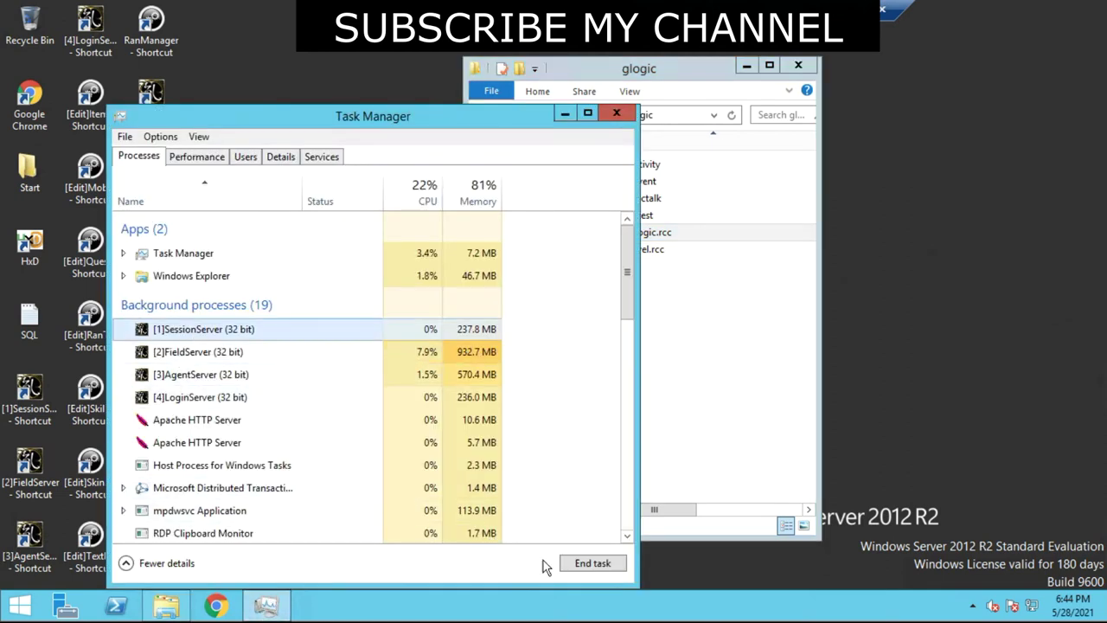
click(587, 563)
click(226, 339)
click(593, 564)
click(215, 335)
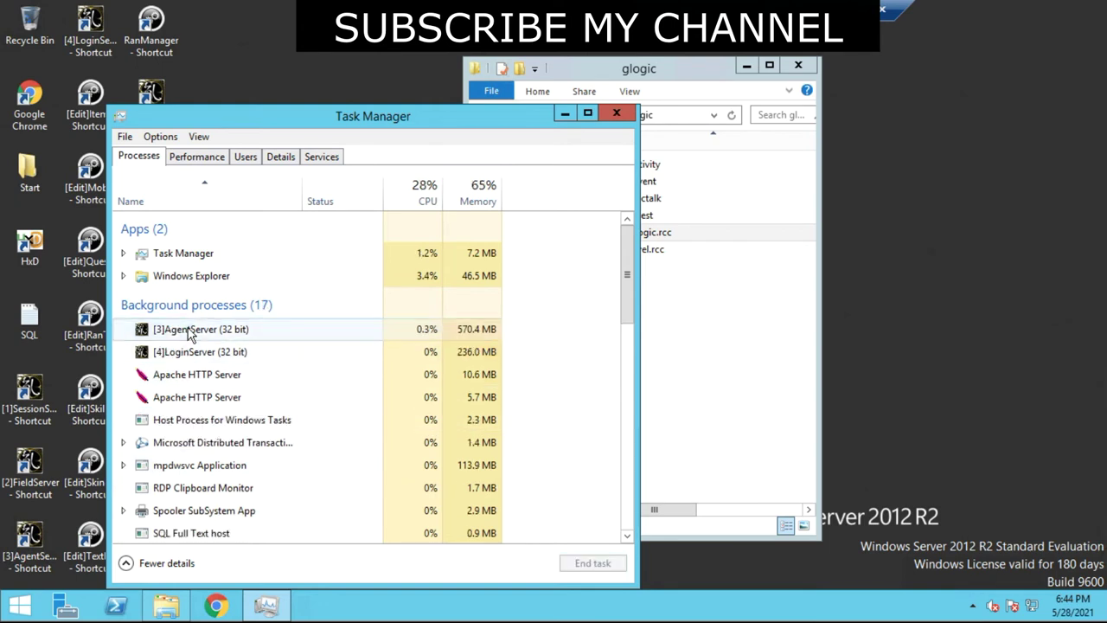